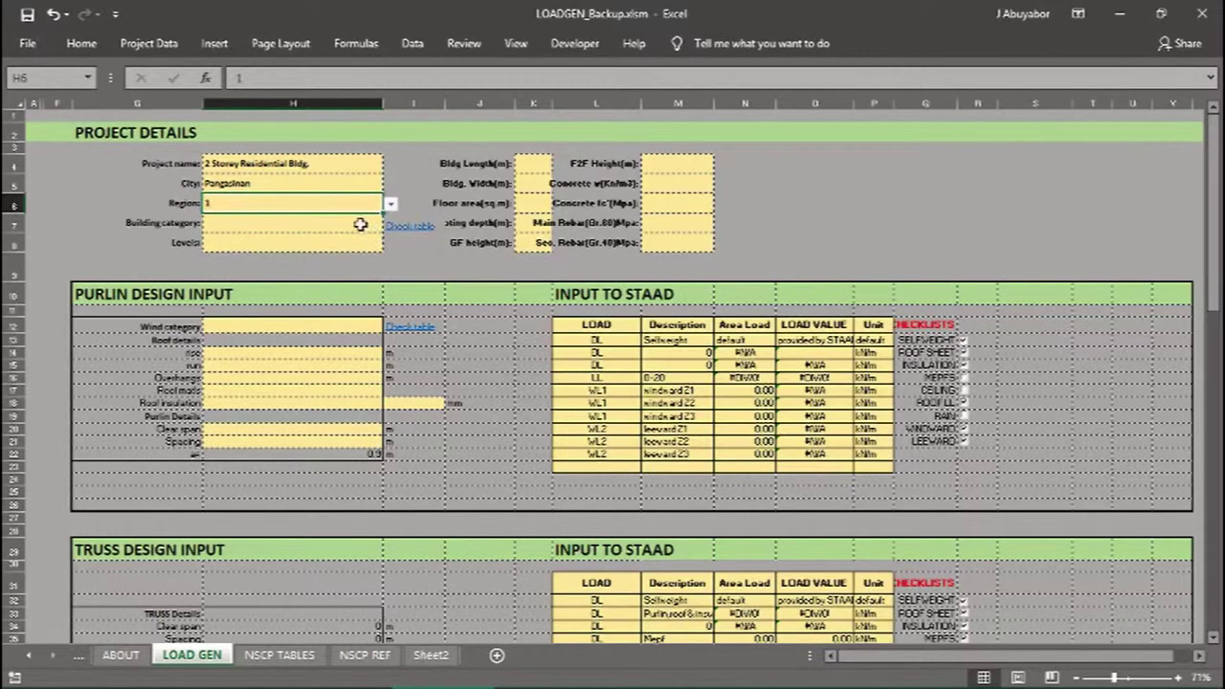
# - Consult the Occupancy Category reference table and set the building category to IV. Standard occupancy in the project details
pyautogui.click(409, 231)
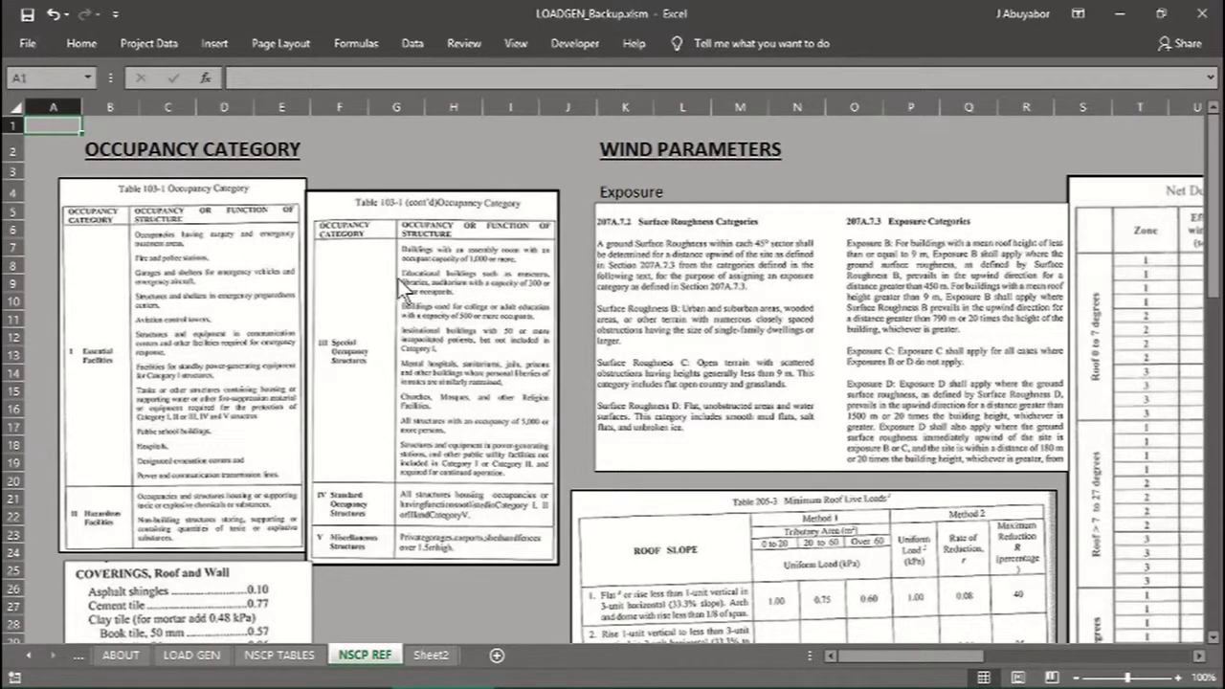
pyautogui.scroll(-2, 80, 280)
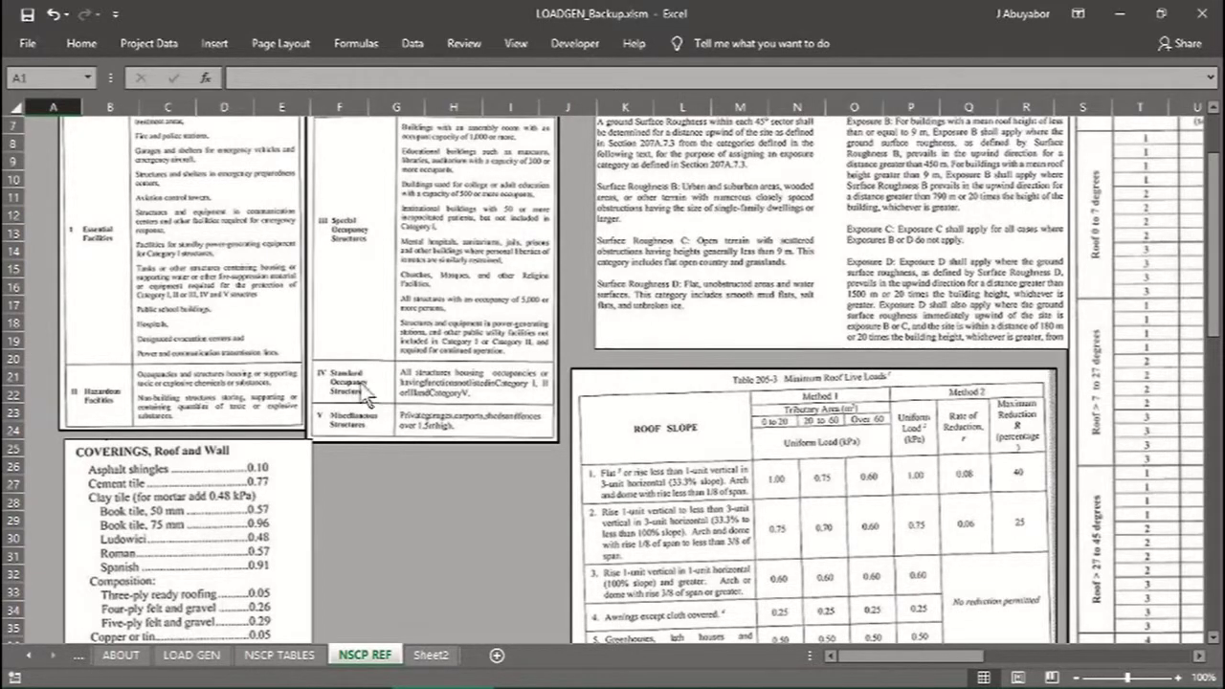
pyautogui.scroll(2, 356, 400)
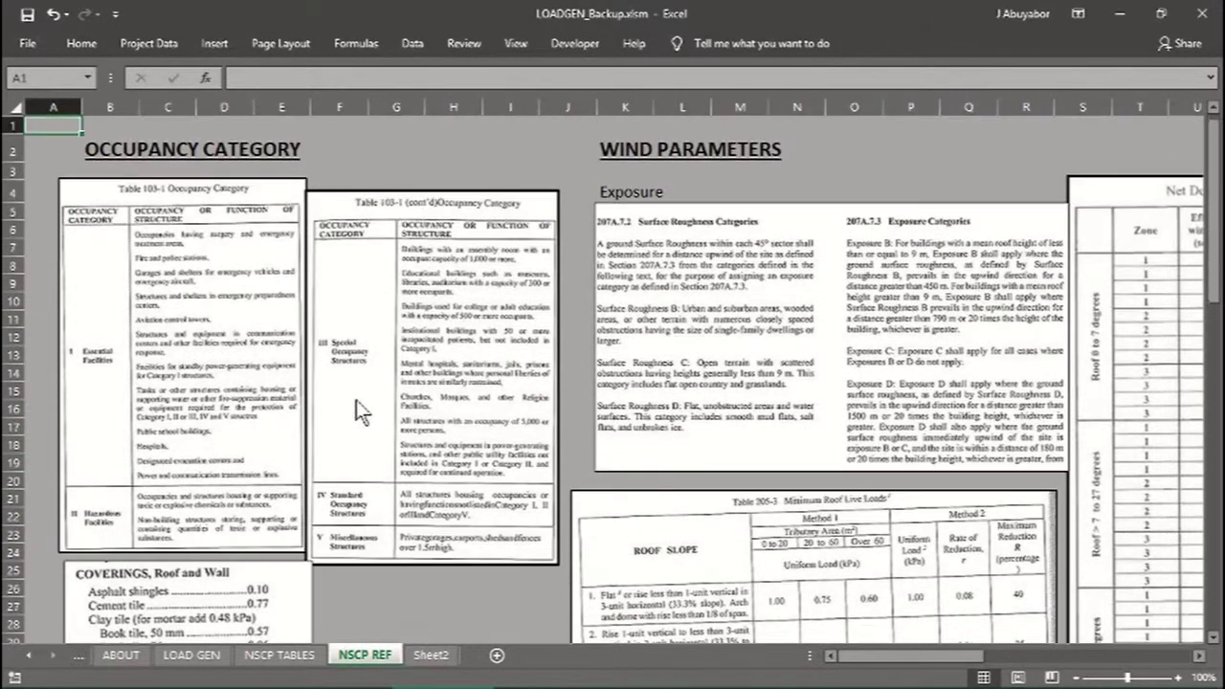
pyautogui.click(188, 658)
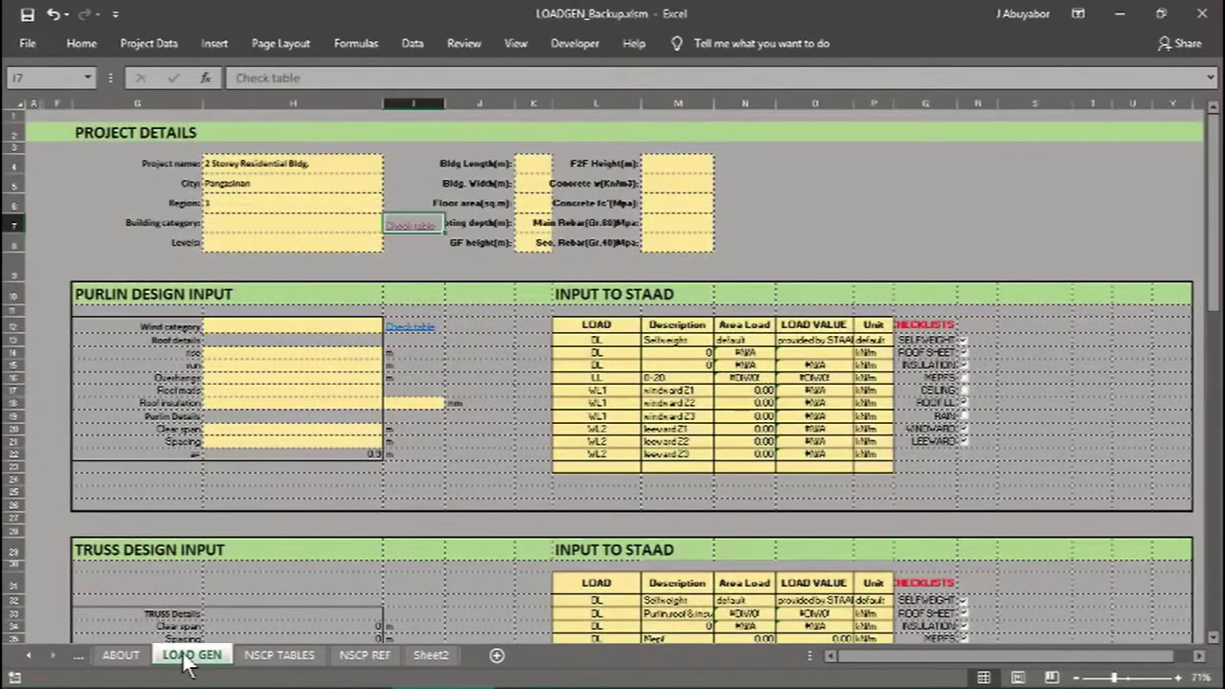
pyautogui.click(358, 220)
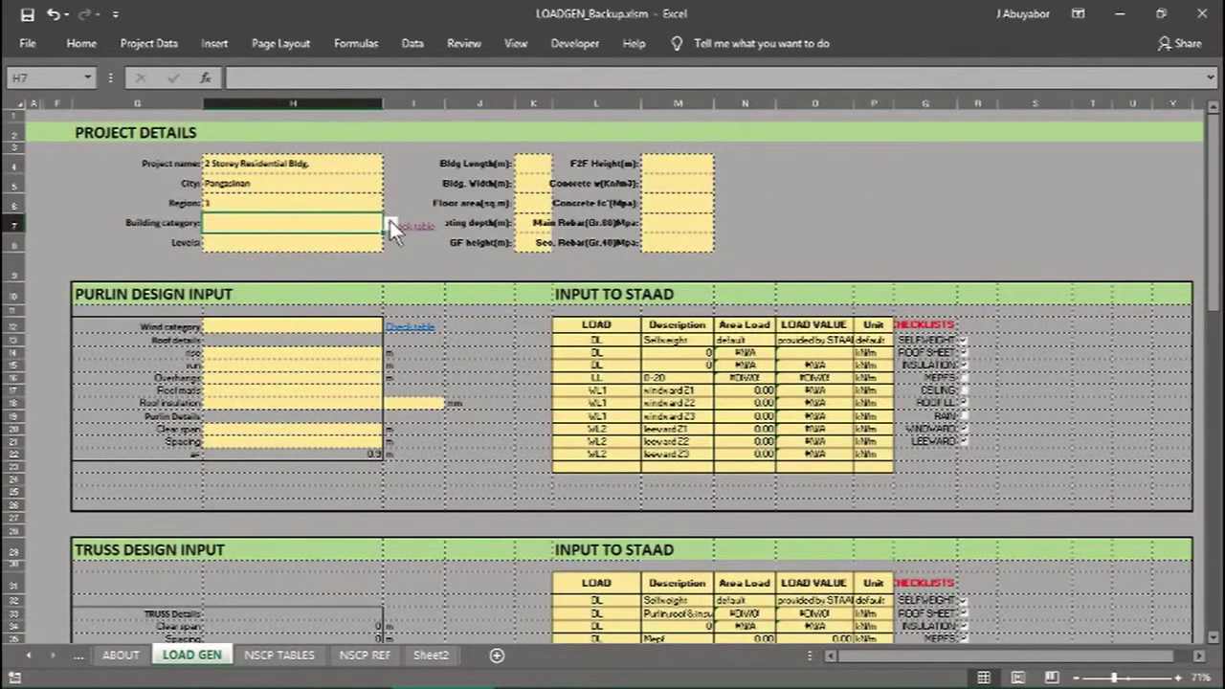
pyautogui.click(390, 224)
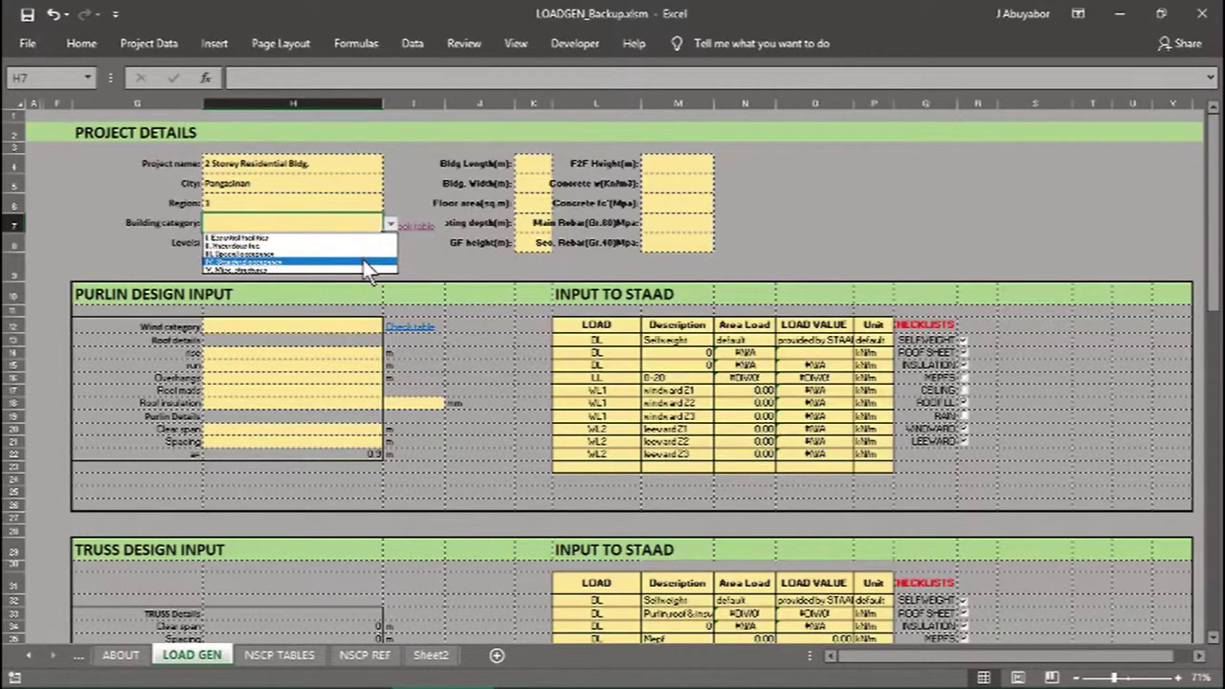
pyautogui.click(364, 262)
# - Set the number of levels to 2 in the project details
pyautogui.keyDown('ctrl'); pyautogui.scroll(2, 363, 258); pyautogui.keyUp('ctrl')
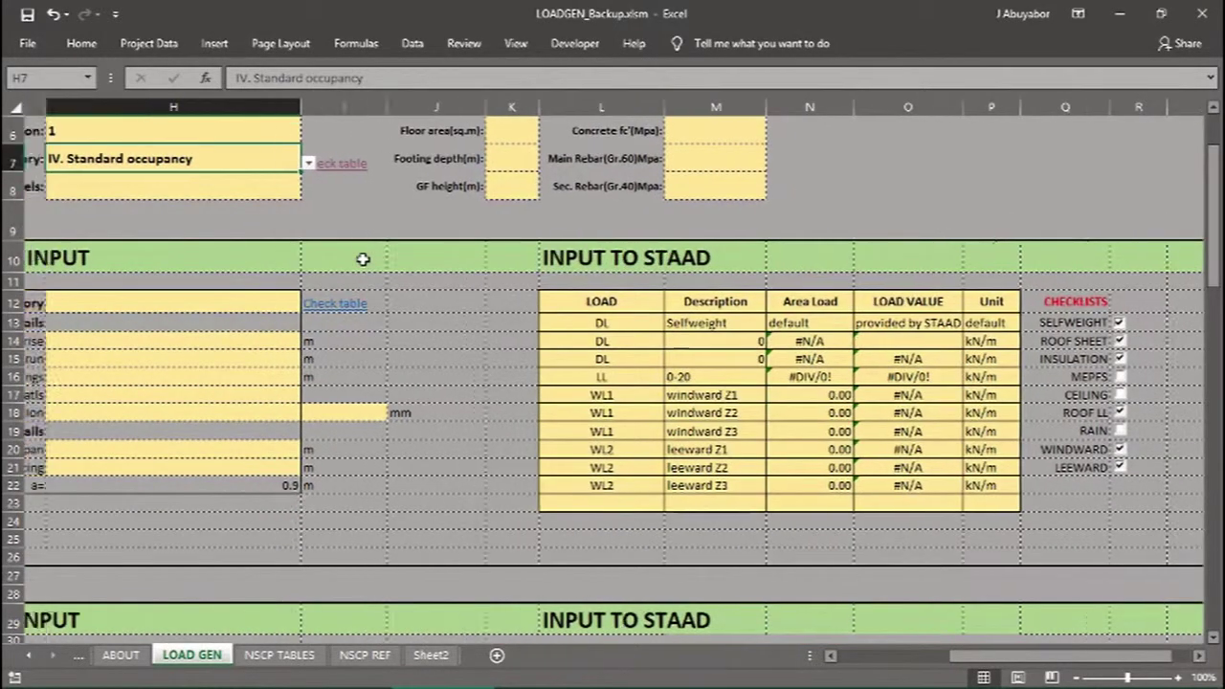
pyautogui.hscroll(-3, 362, 258)
pyautogui.scroll(2, 362, 258)
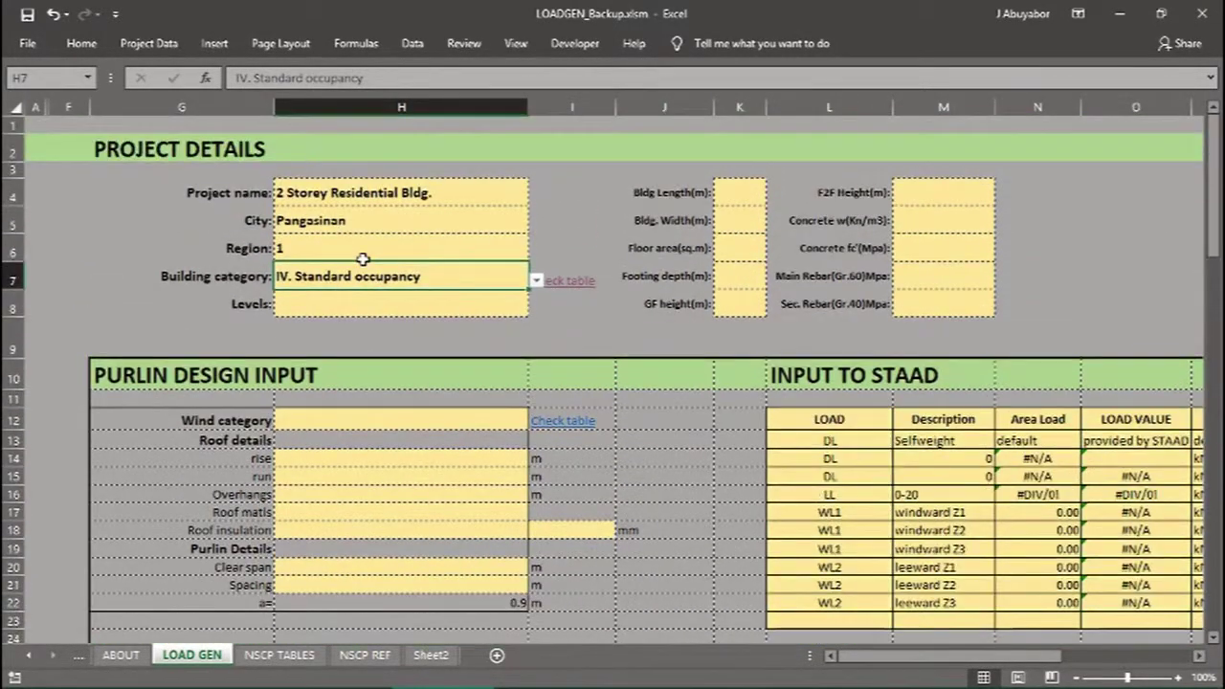
pyautogui.click(393, 298)
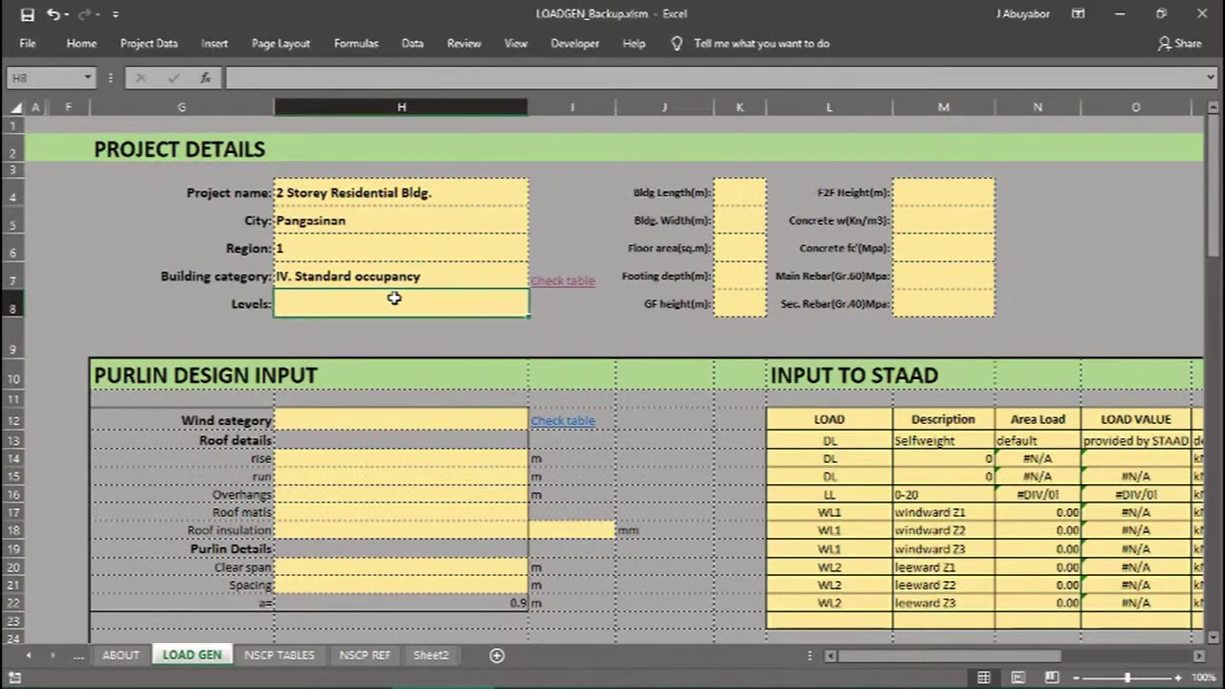
pyautogui.write('2')
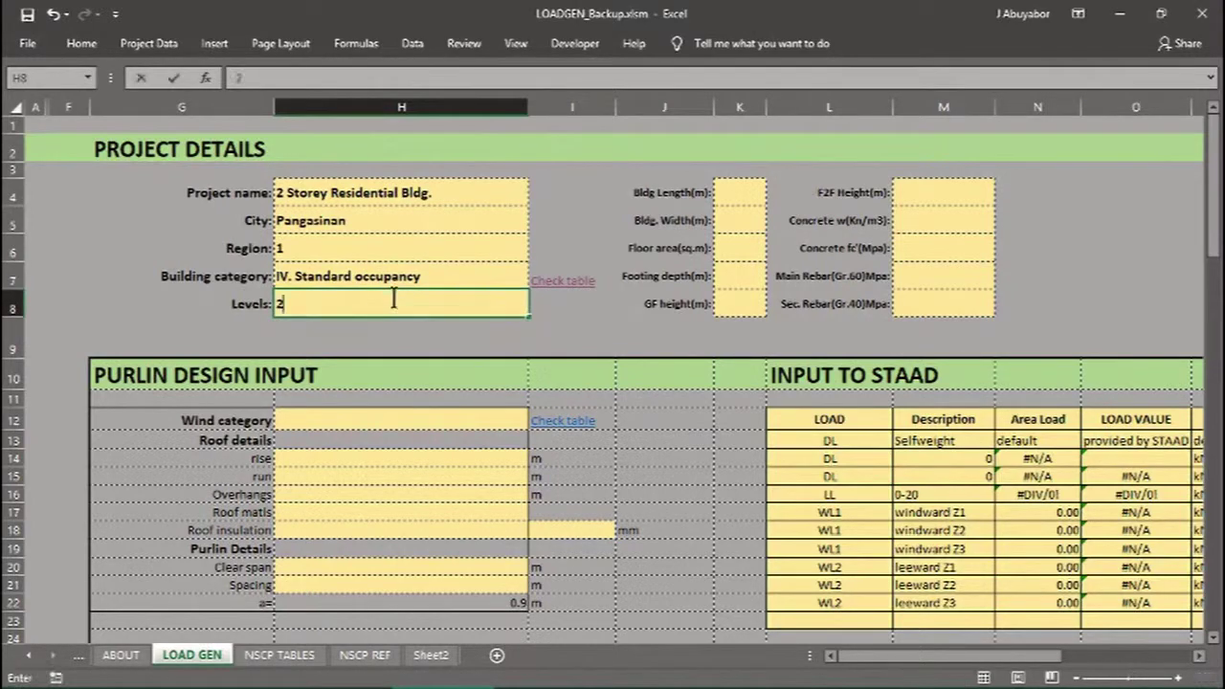
# - Look up the overall length dimension on the plan in AutoCAD and enter 12.4 m as the building length in the Excel sheet
pyautogui.click(746, 193)
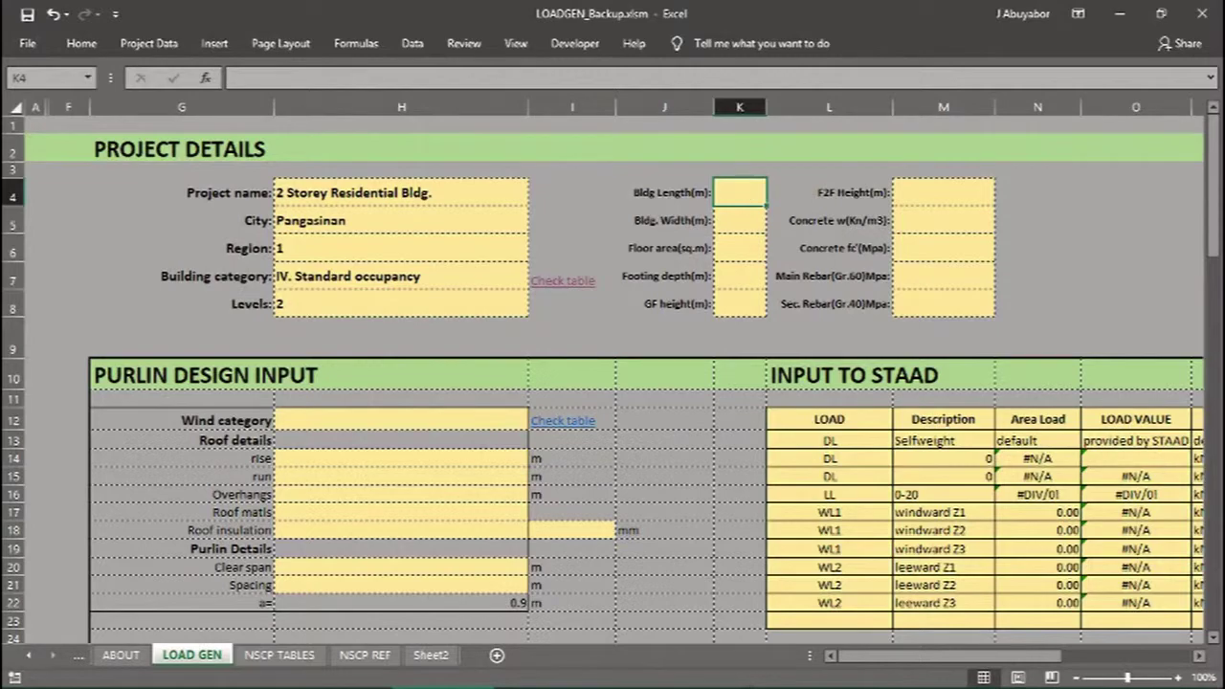
pyautogui.click(804, 676)
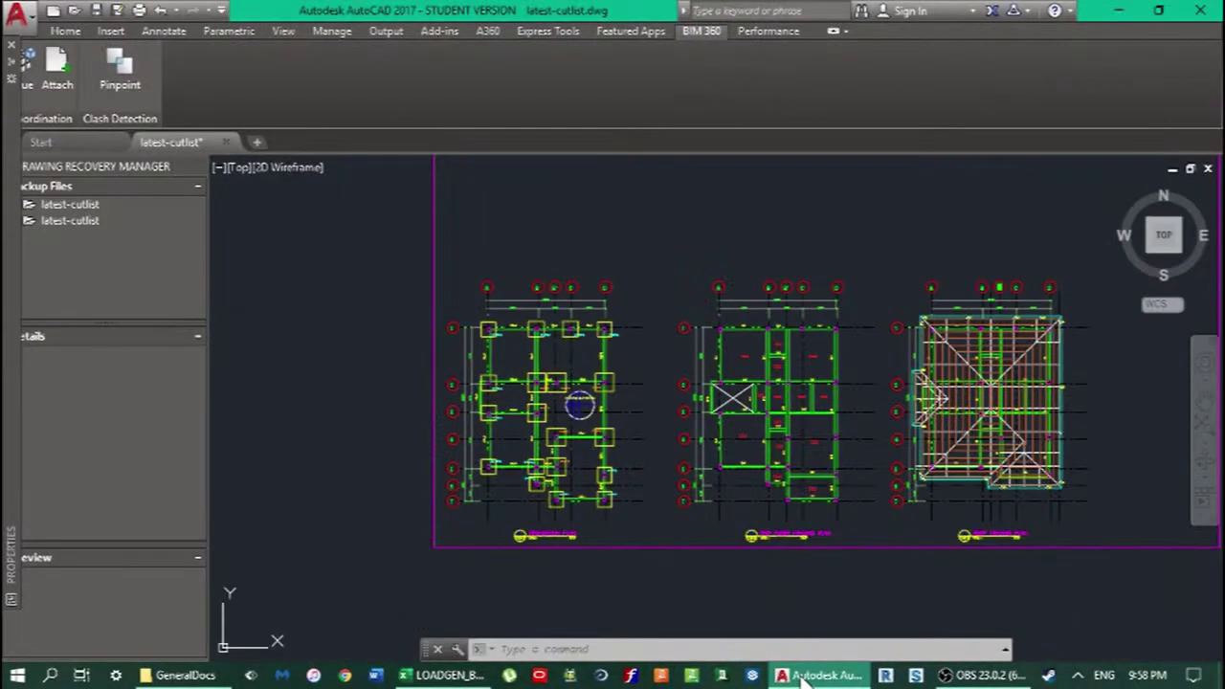
pyautogui.scroll(6, 459, 407)
pyautogui.scroll(-2, 388, 425)
pyautogui.scroll(2, 392, 298)
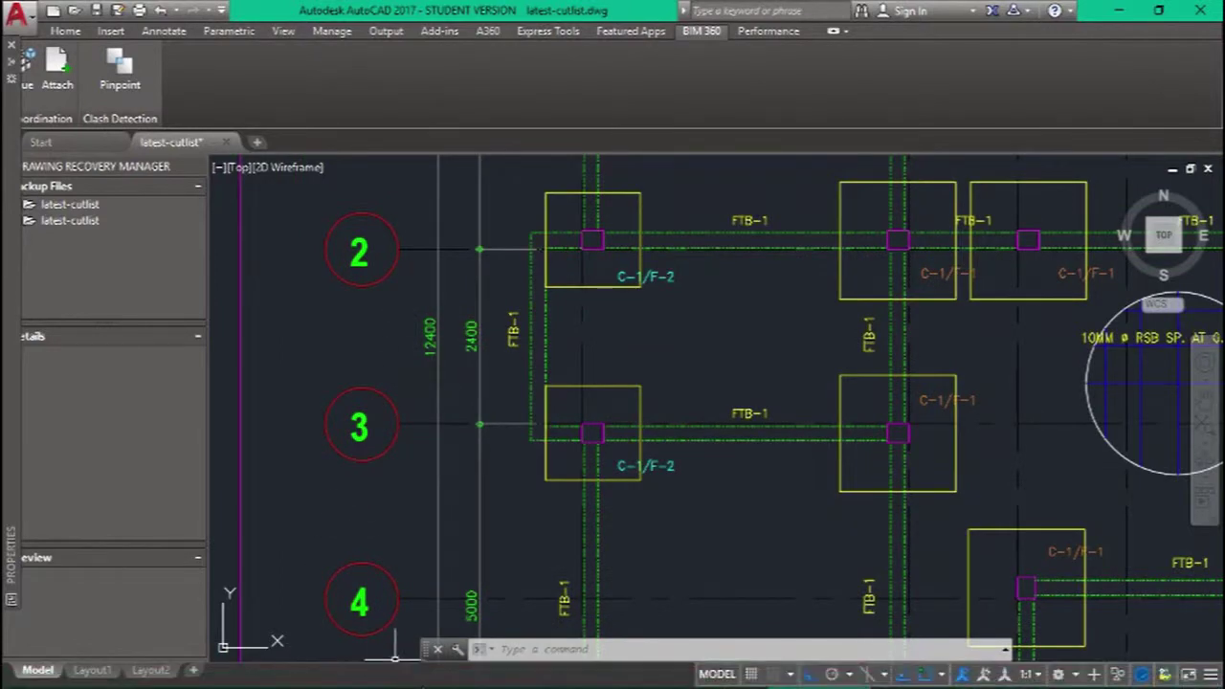
pyautogui.click(442, 677)
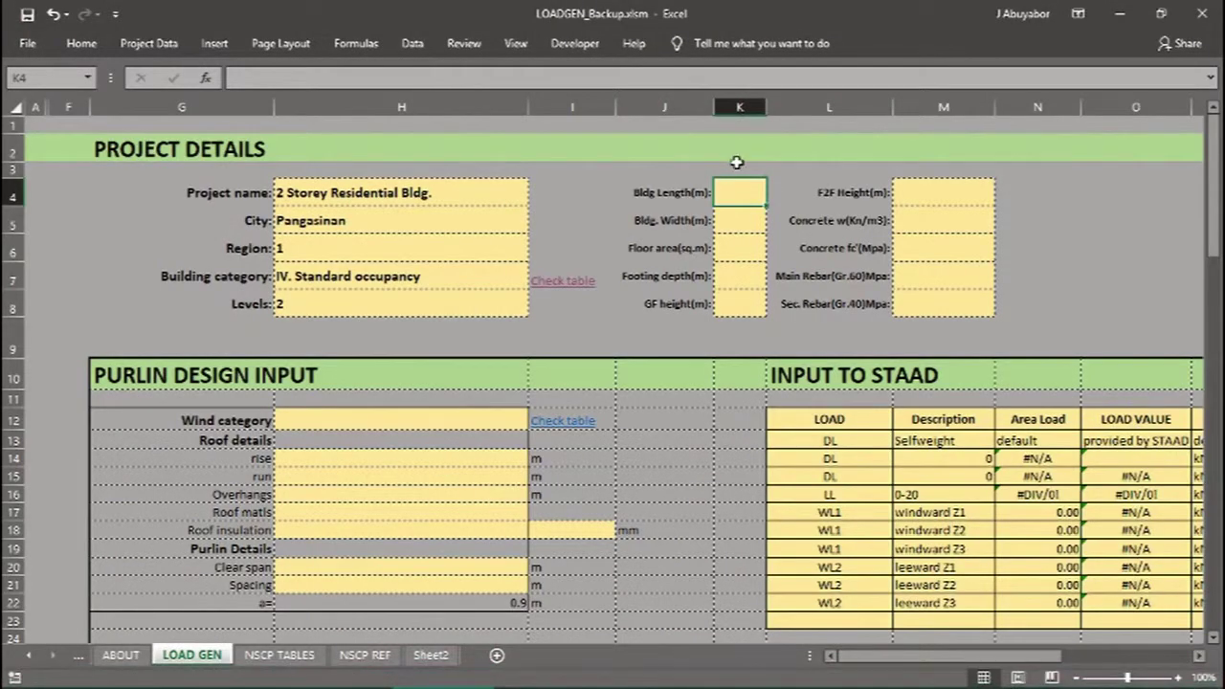
pyautogui.write('12.4')
# - Look up the overall width dimension on the AutoCAD plan and enter 10.375 m as the building width in the Excel sheet
pyautogui.click(743, 219)
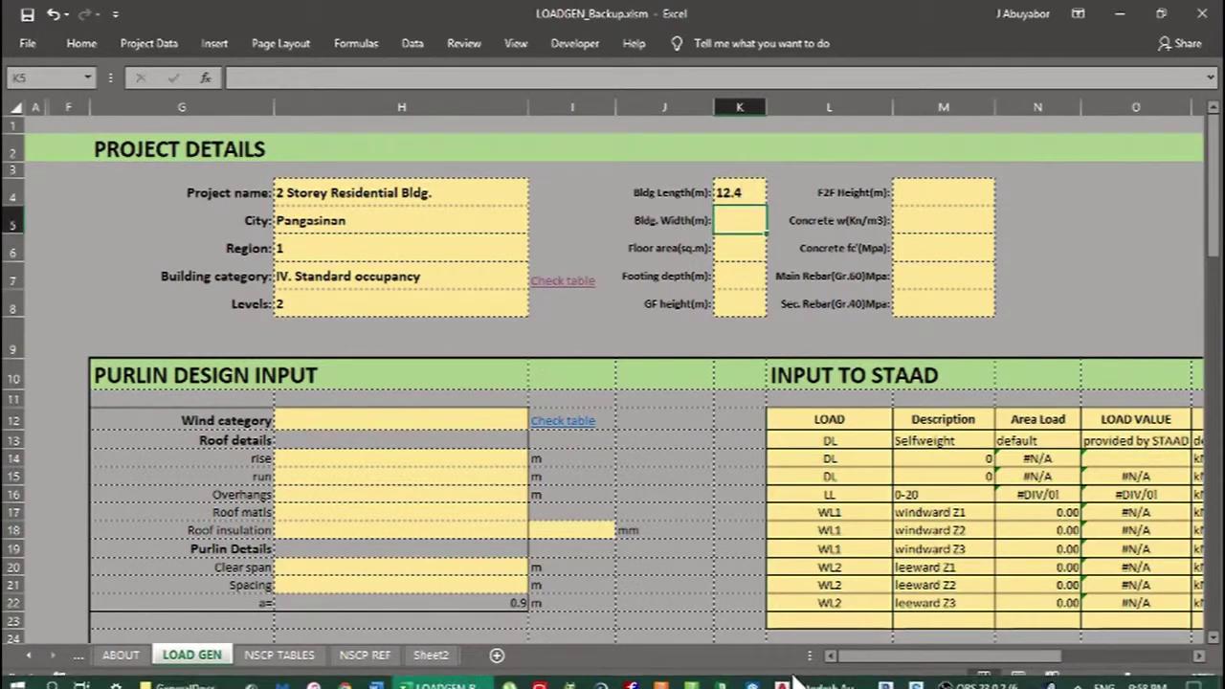
pyautogui.click(802, 677)
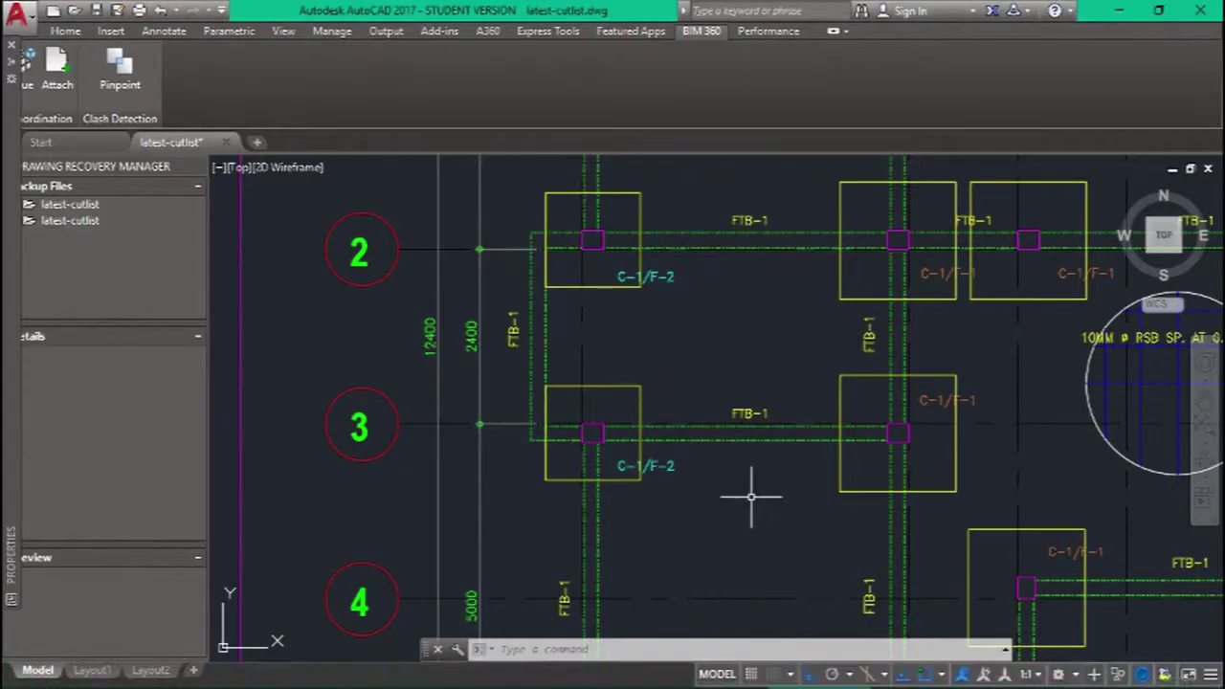
pyautogui.scroll(-4, 798, 350)
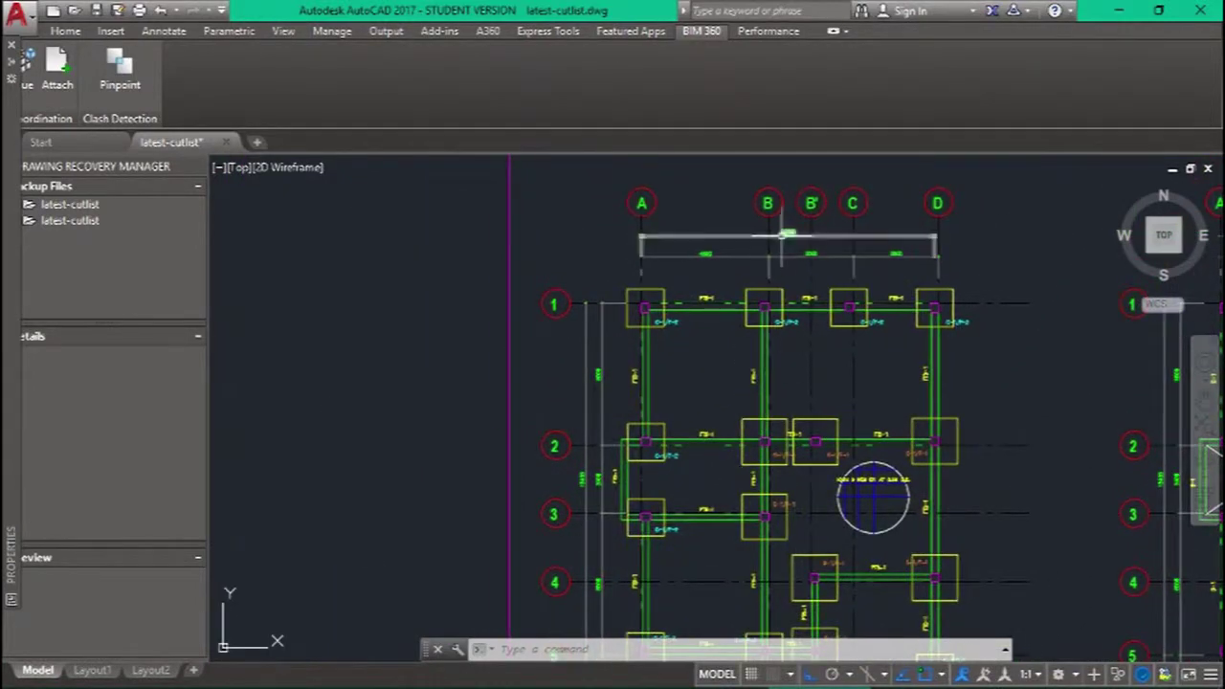
pyautogui.scroll(5, 788, 235)
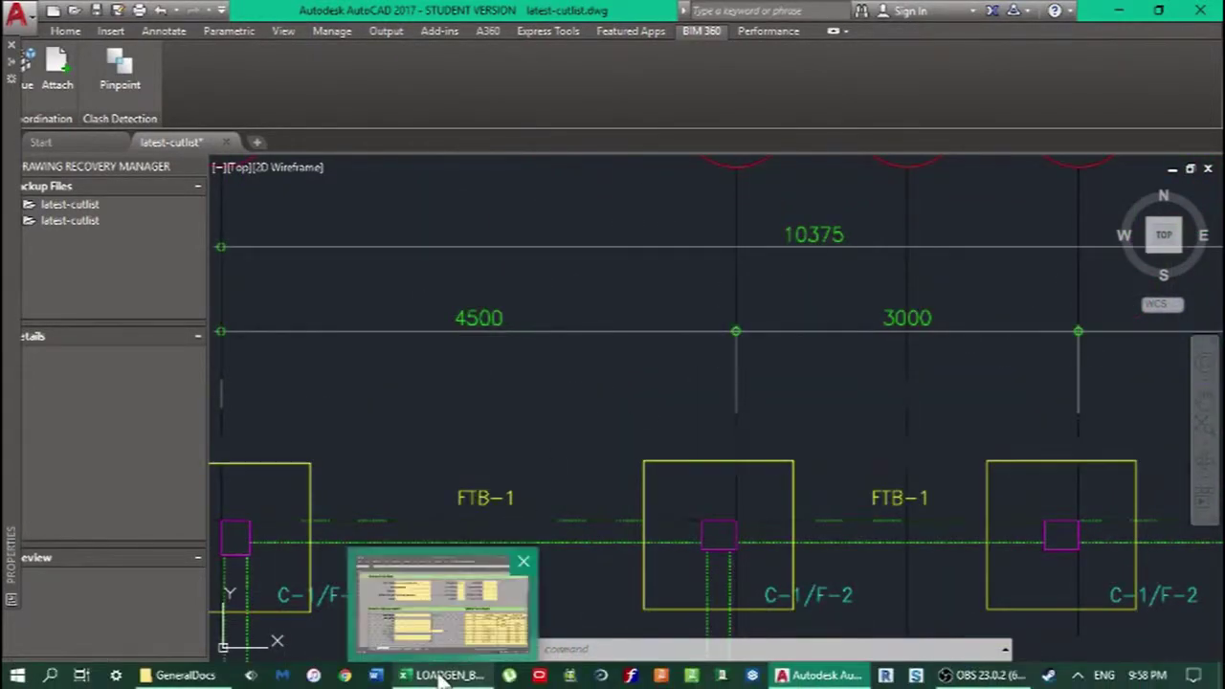
pyautogui.click(445, 678)
pyautogui.write('10')
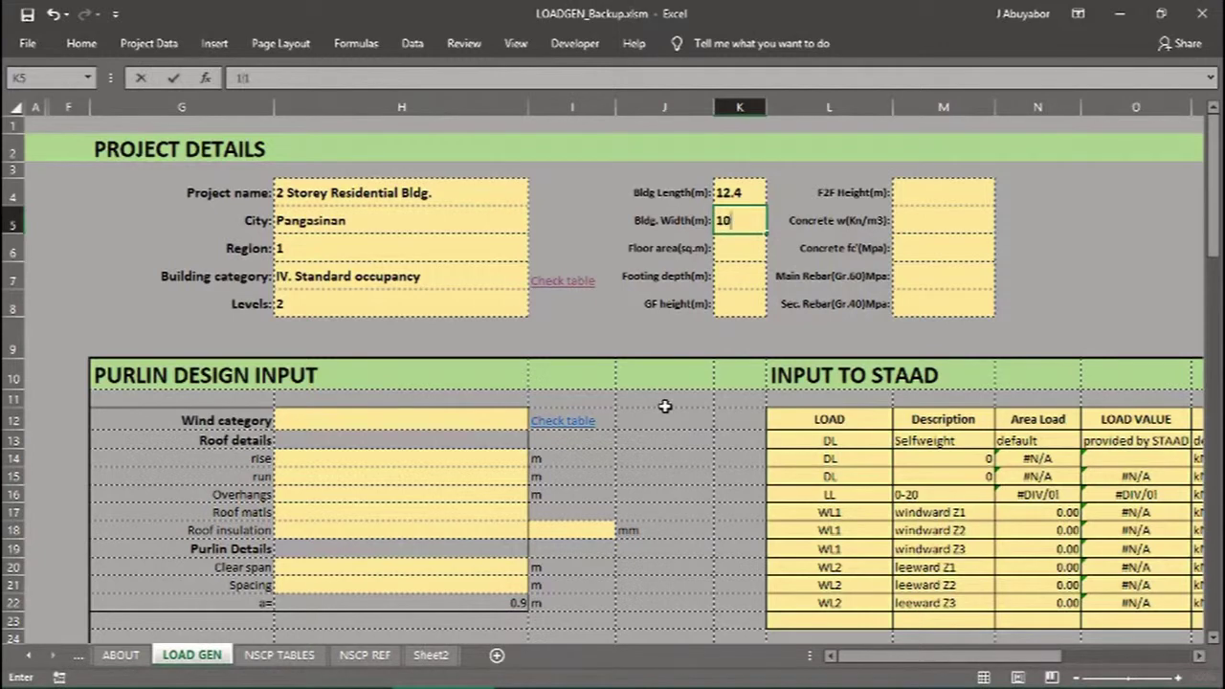
pyautogui.write('.375')
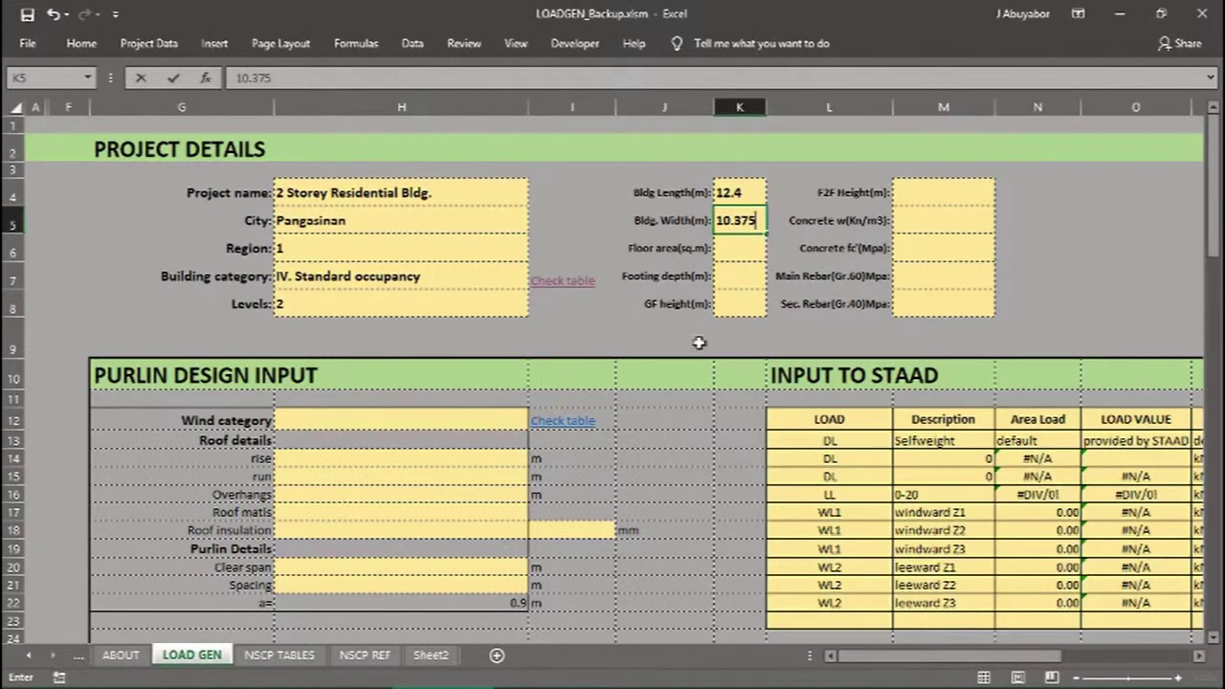
# - Calculate the floor area as building length times width times number of levels with the formula =K4*K5*H8
pyautogui.click(737, 248)
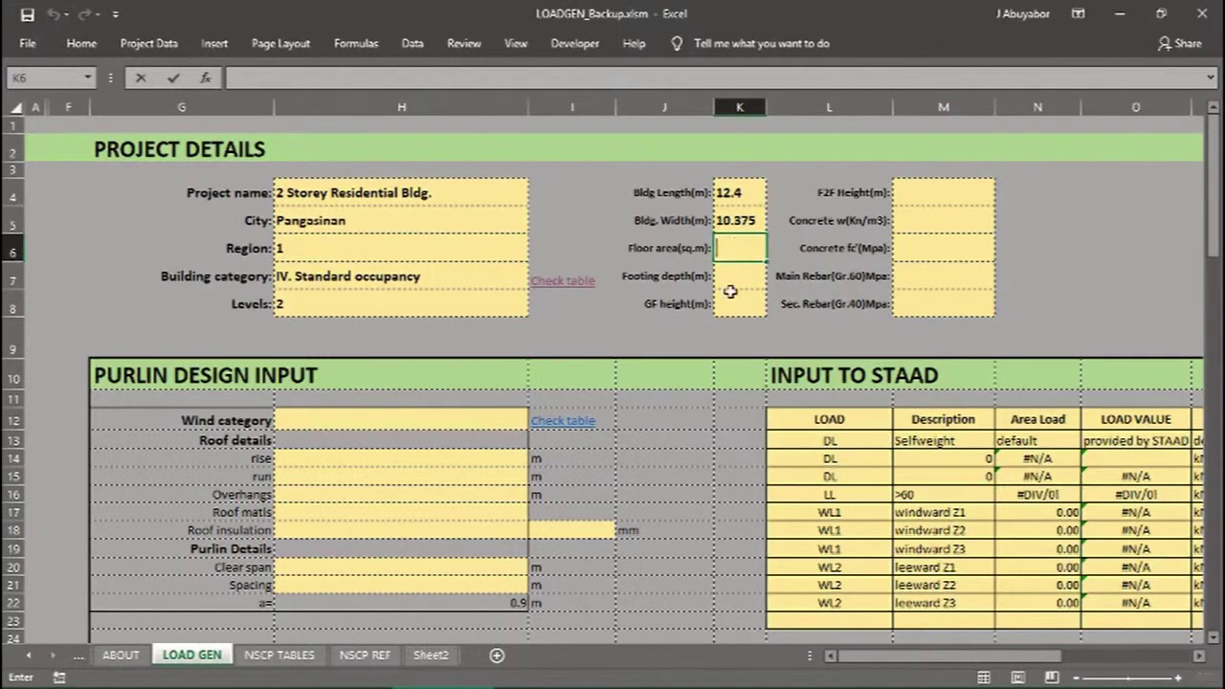
pyautogui.write('=')
pyautogui.press('Up')
pyautogui.press('Up')
pyautogui.write('*')
pyautogui.press('Up')
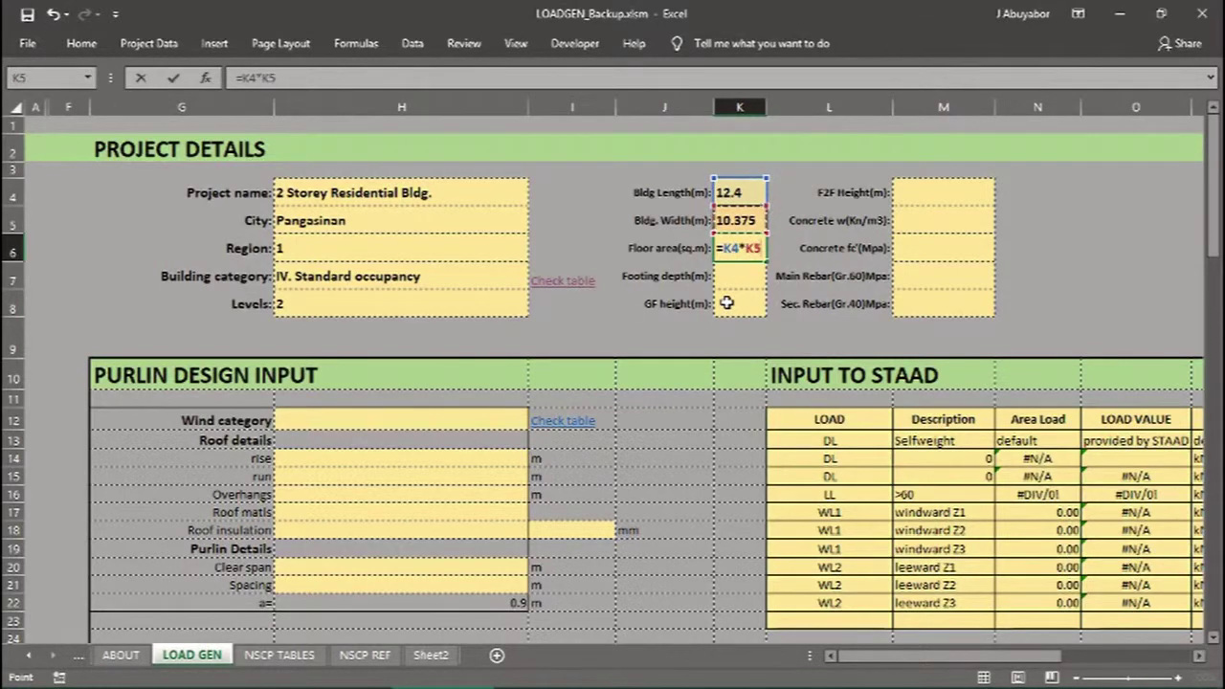
pyautogui.write('*')
pyautogui.press('Down')
pyautogui.press('Left')
pyautogui.press('Left')
pyautogui.press('Left')
pyautogui.press('Down')
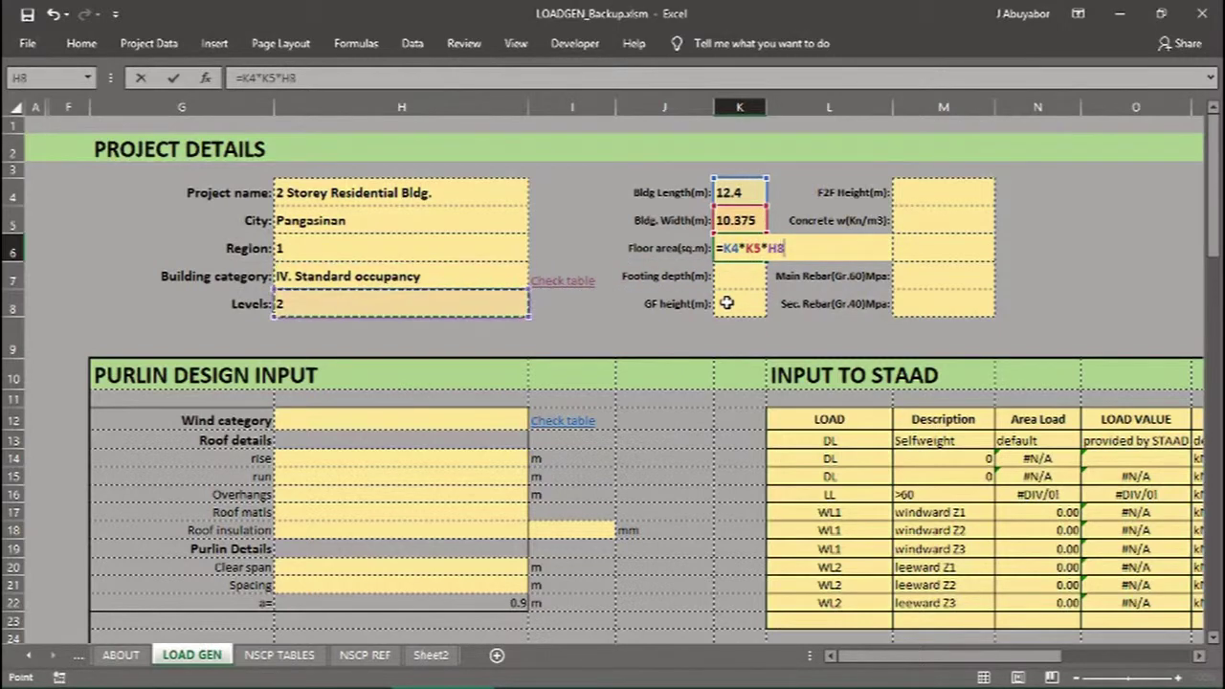
pyautogui.press('Return')
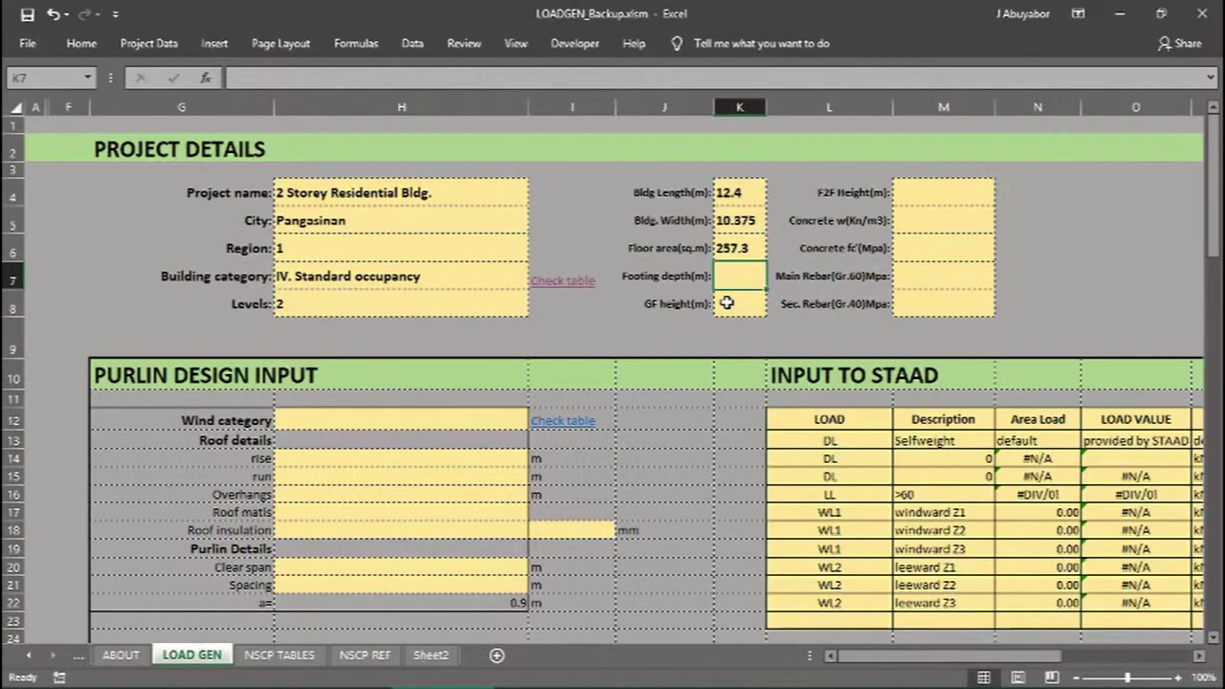
# - Set the footing depth to 1.5 m and the GF height to 3.5 m
pyautogui.write('1.5')
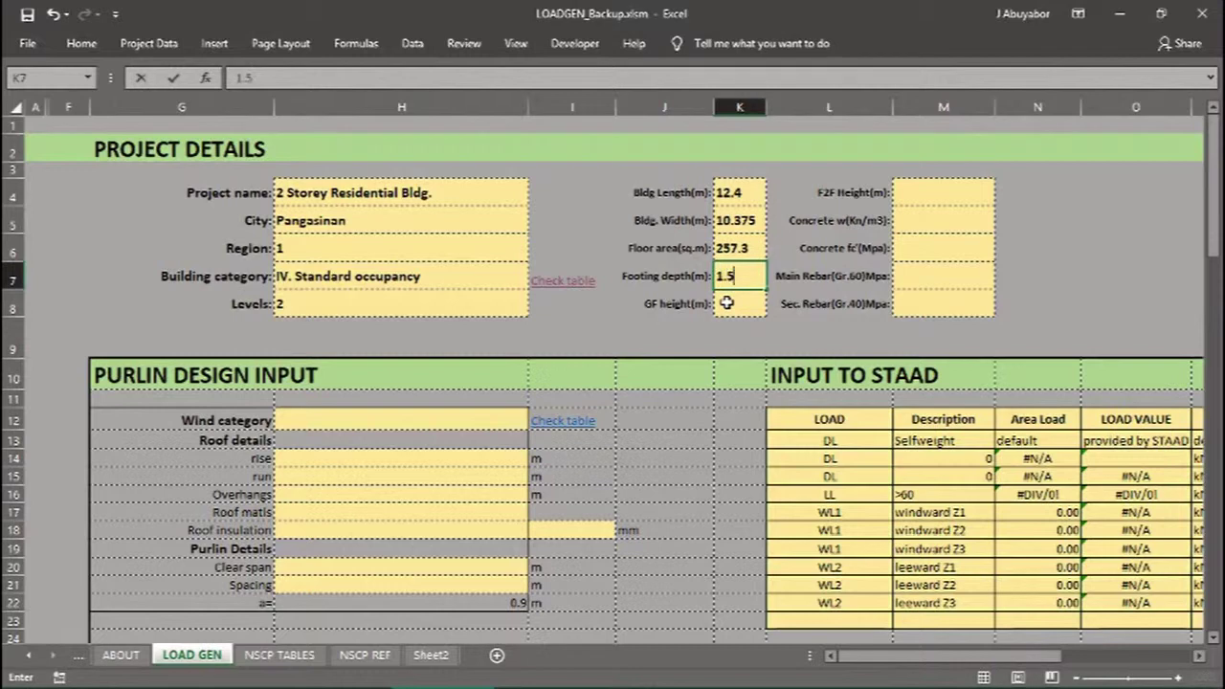
pyautogui.press('Return')
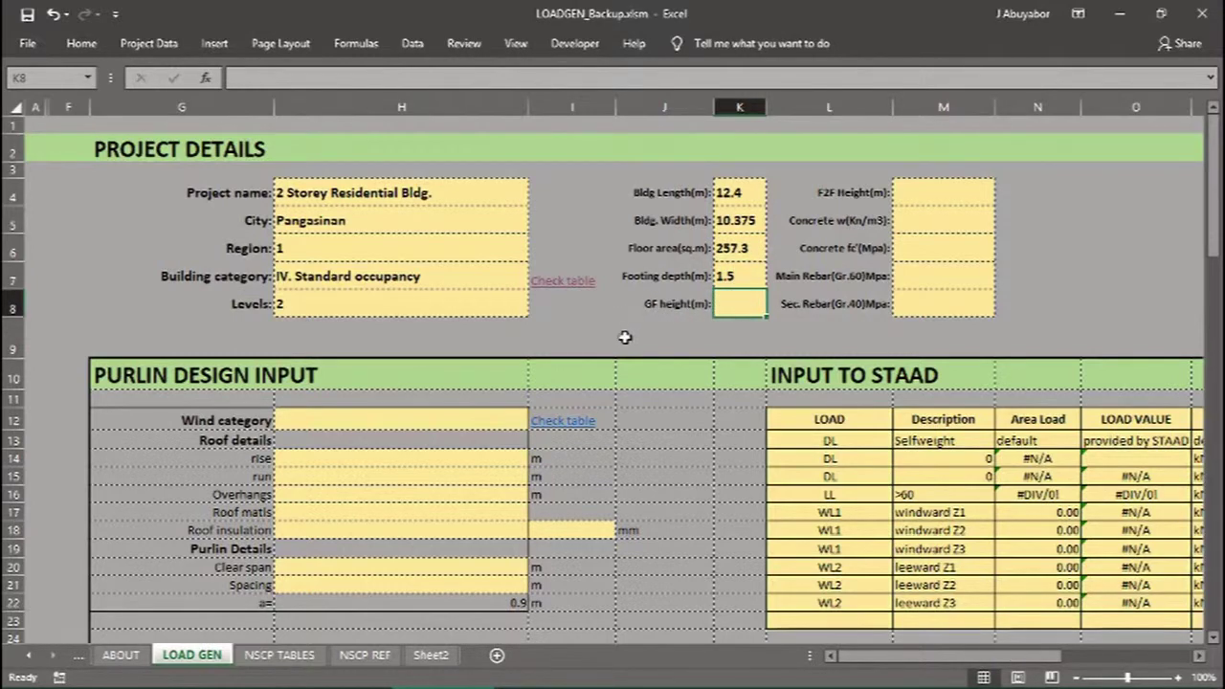
pyautogui.write('3.5')
pyautogui.press('Tab')
# - Set the F2F height to 3.4 m and the concrete unit weight to 24.5 kN/m3
pyautogui.press('Tab')
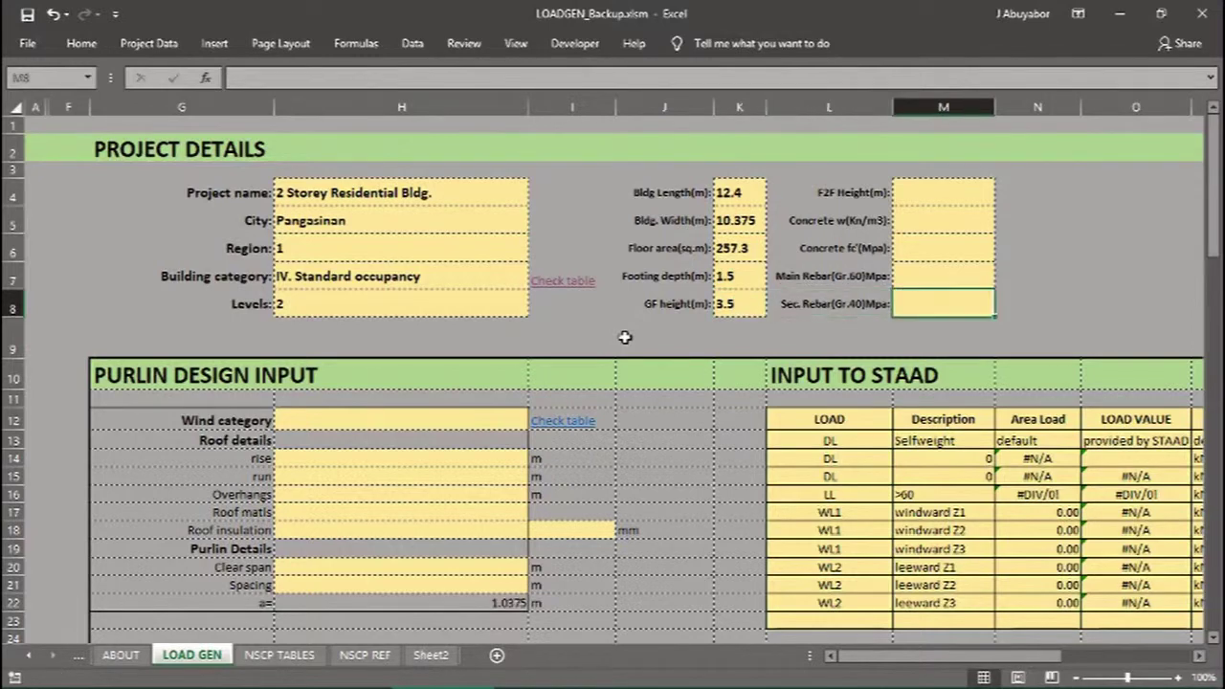
pyautogui.press('Up')
pyautogui.press('Up')
pyautogui.press('Up')
pyautogui.press('Up')
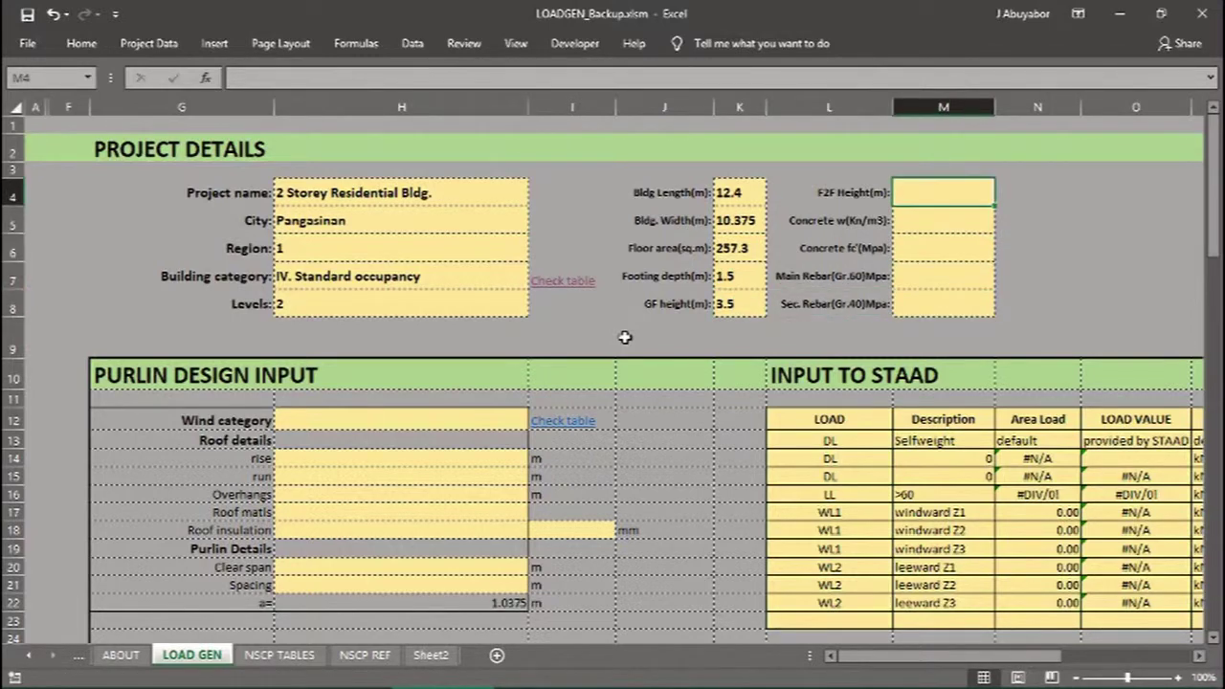
pyautogui.write('3.4')
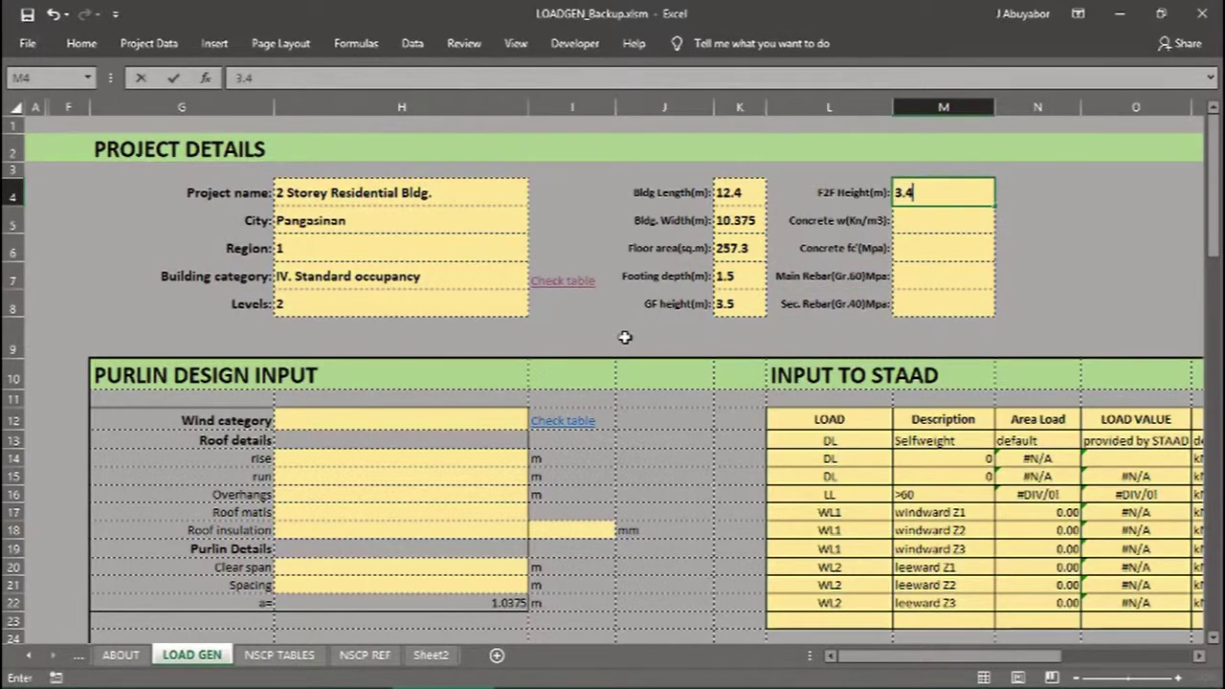
pyautogui.press('Return')
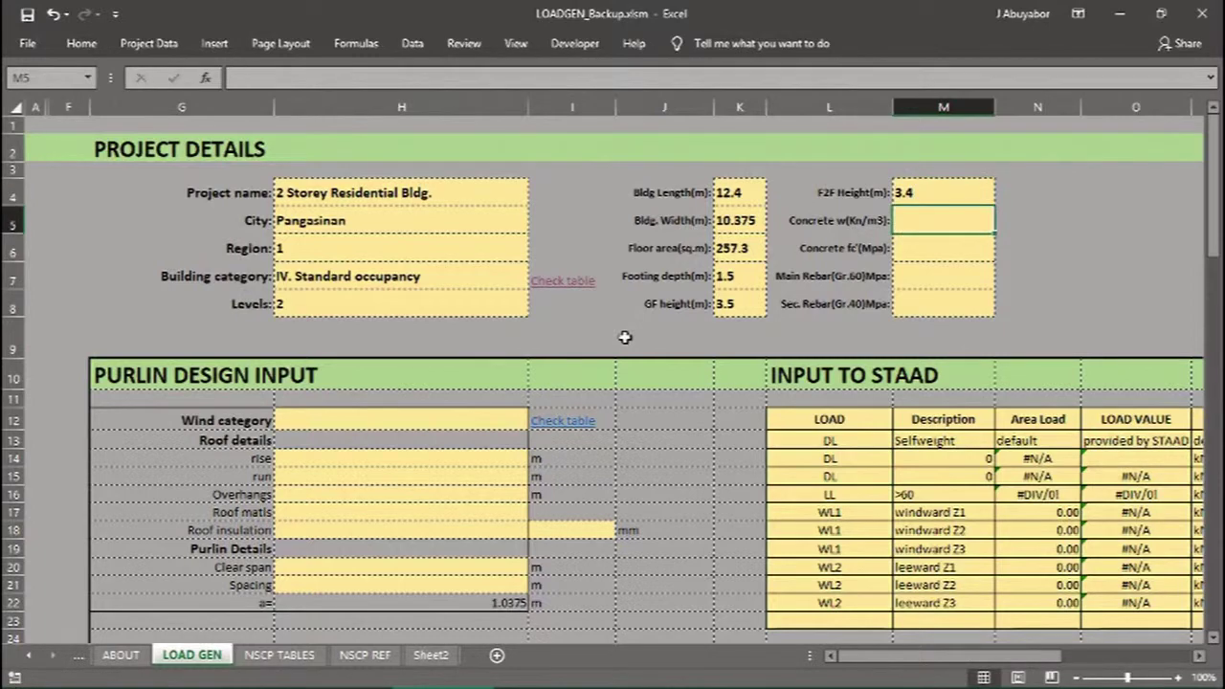
pyautogui.write('24.5')
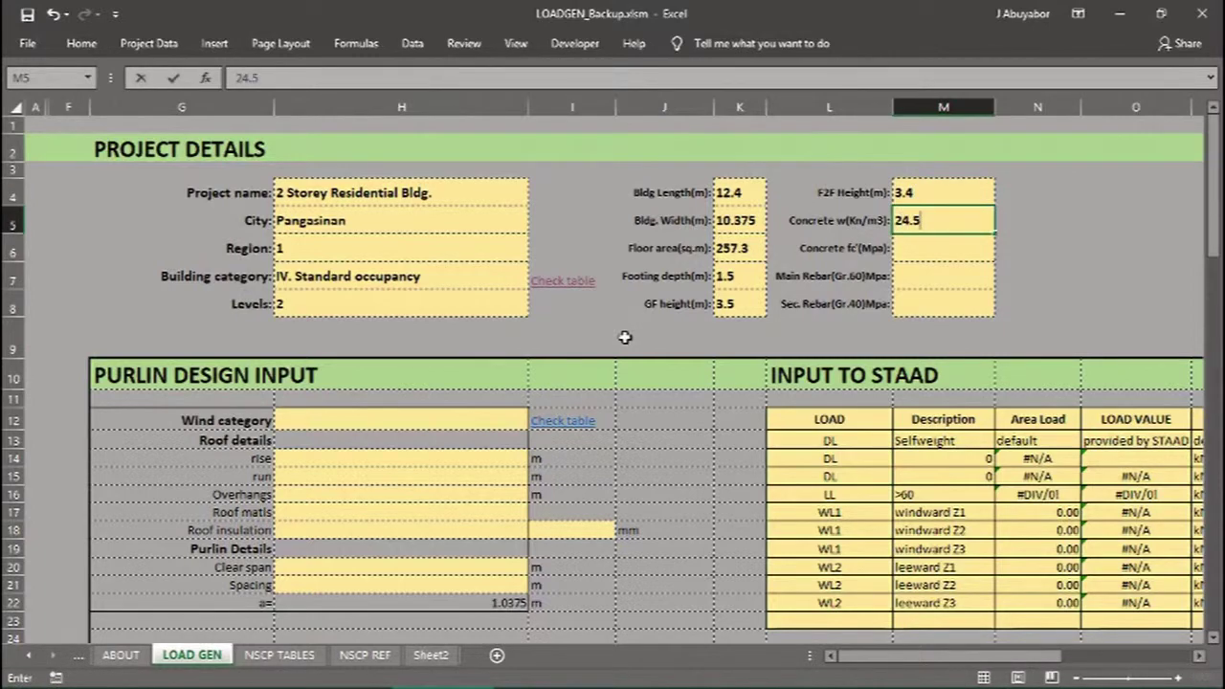
pyautogui.press('Return')
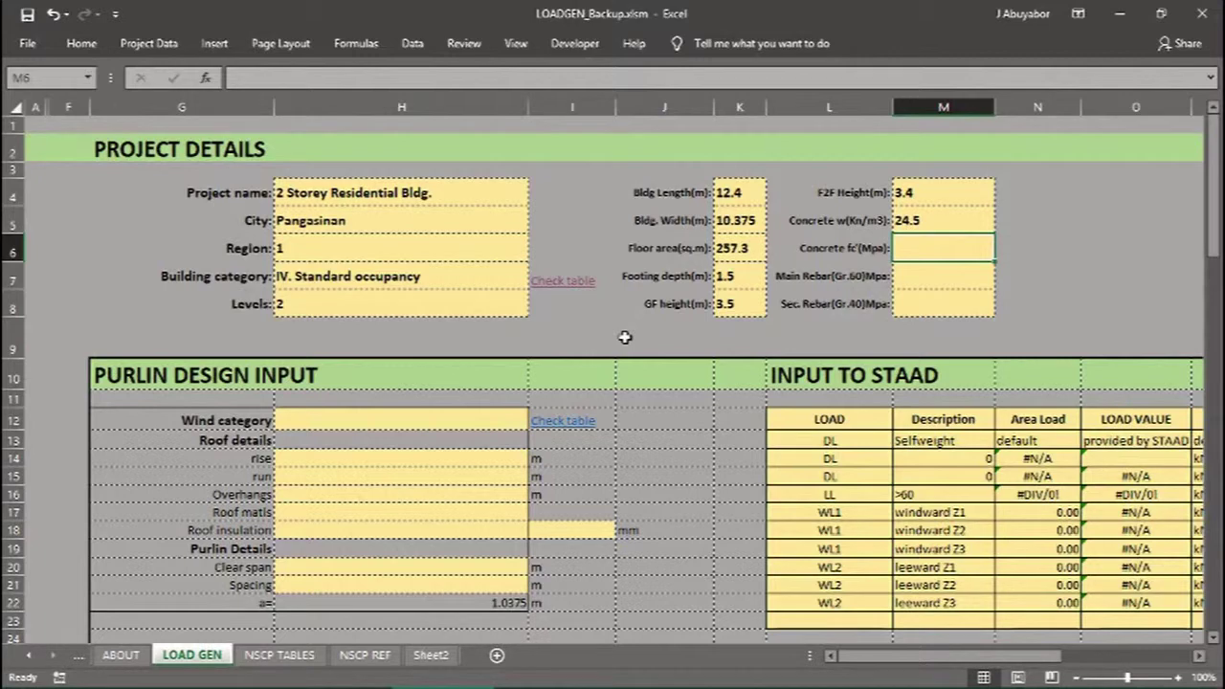
# - Set the concrete fc' to 24.14 MPa and the Grade 60 main rebar strength to 414 MPa
pyautogui.write('24')
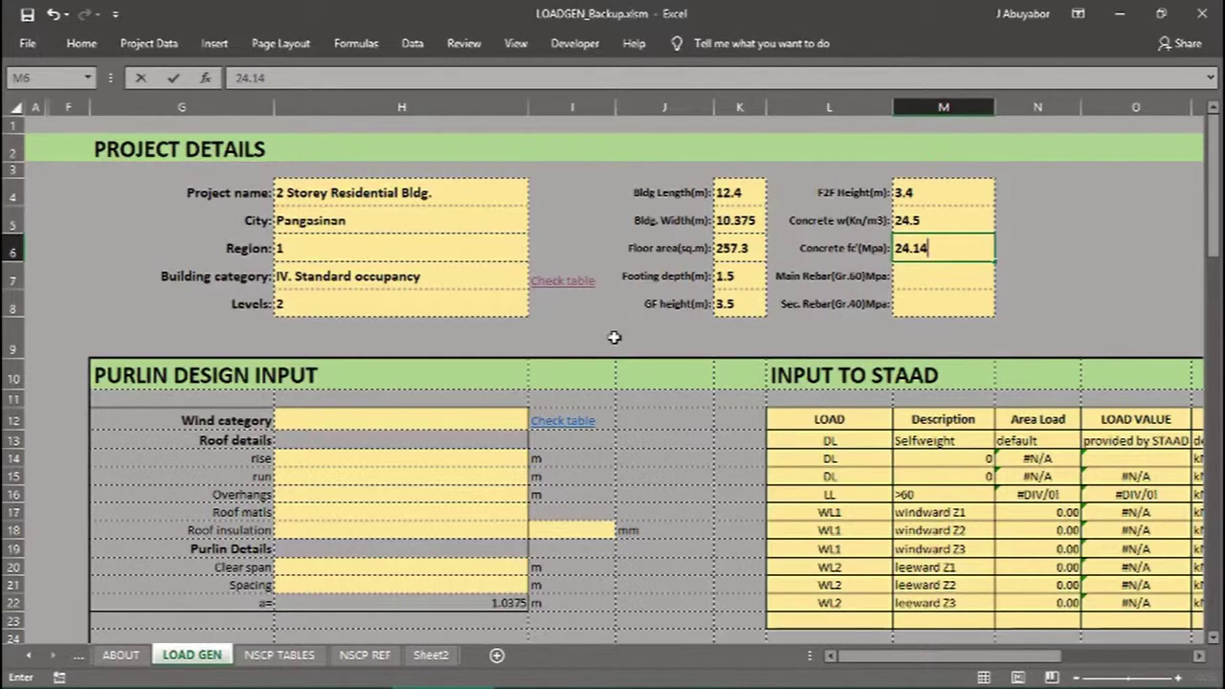
pyautogui.write('.14')
pyautogui.press('Return')
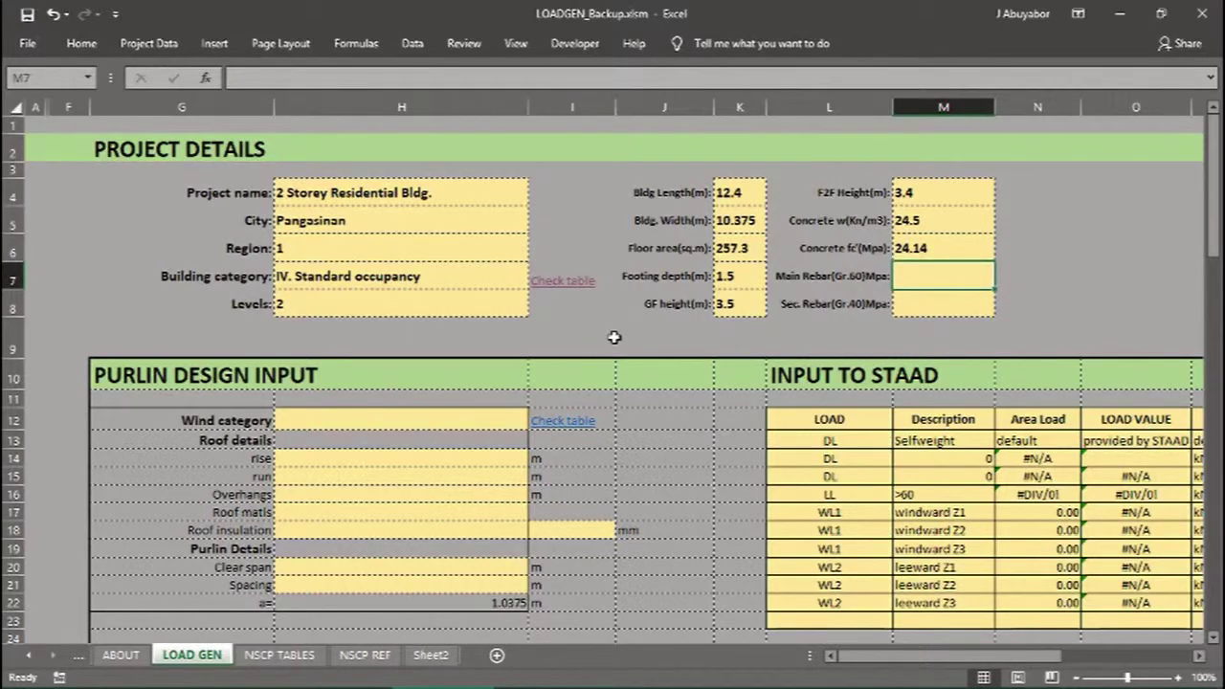
pyautogui.write('414')
pyautogui.press('Return')
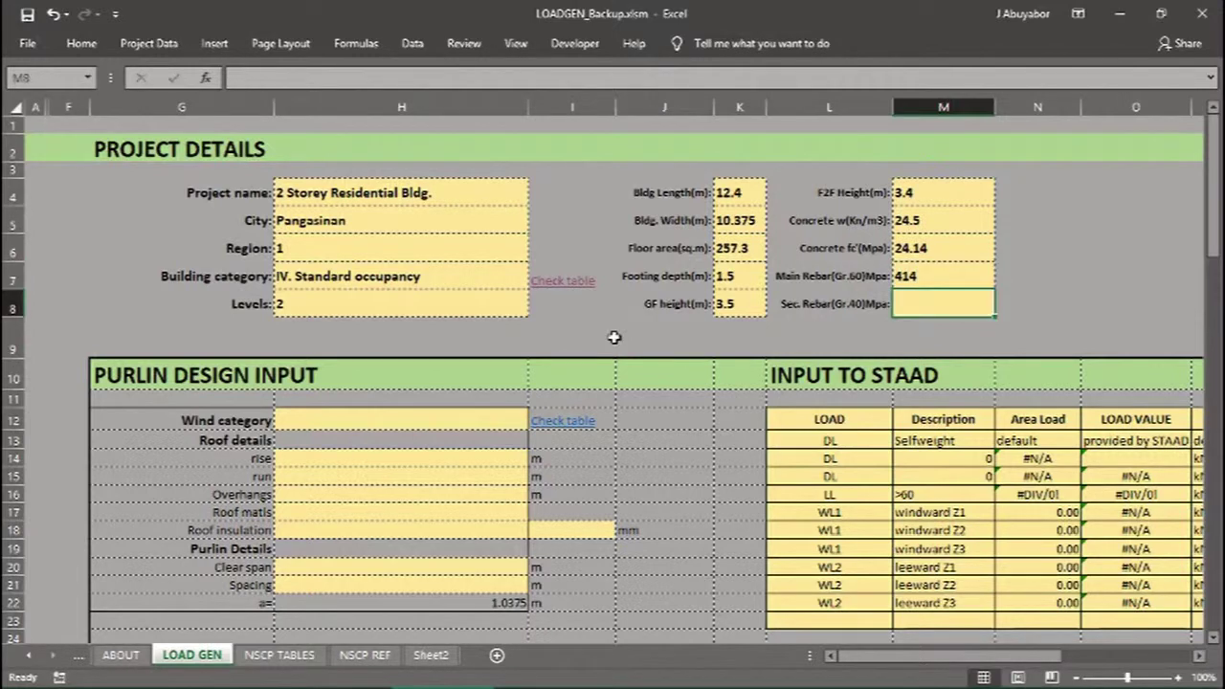
# - Set the Grade 40 secondary rebar strength to 276 MPa in the project details
pyautogui.write('276')
pyautogui.press('Return')
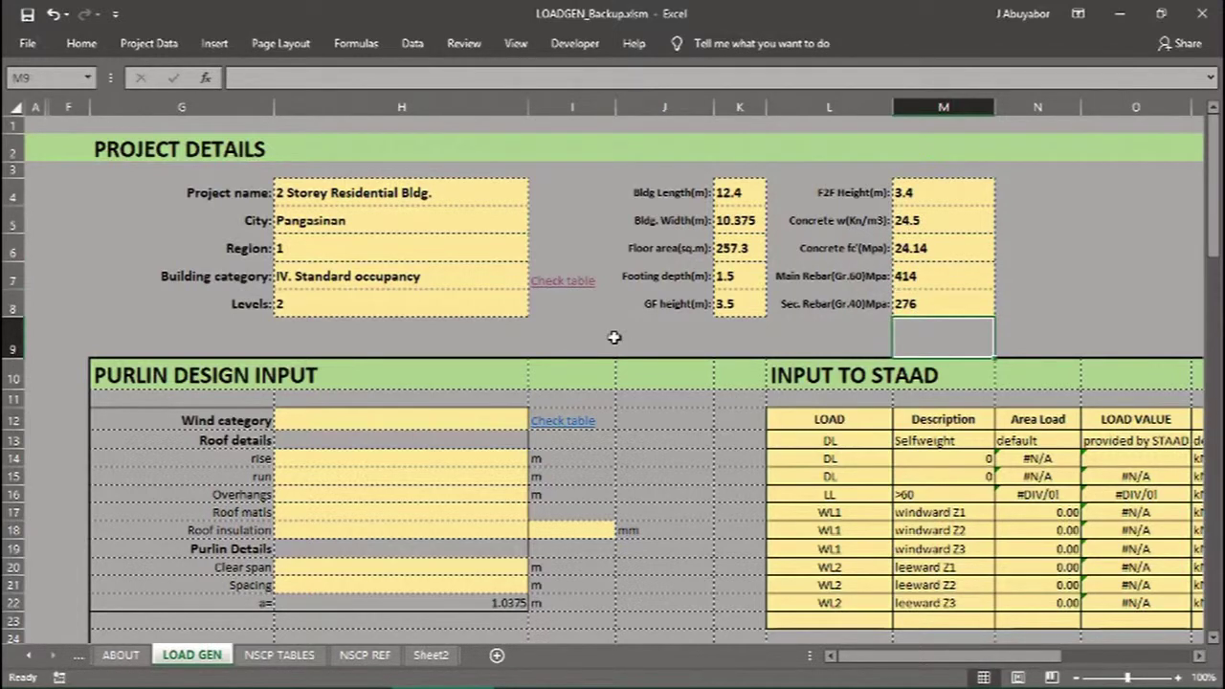
# - Consult the NSCP exposure category reference for the purlin design's wind category
pyautogui.scroll(-3, 614, 337)
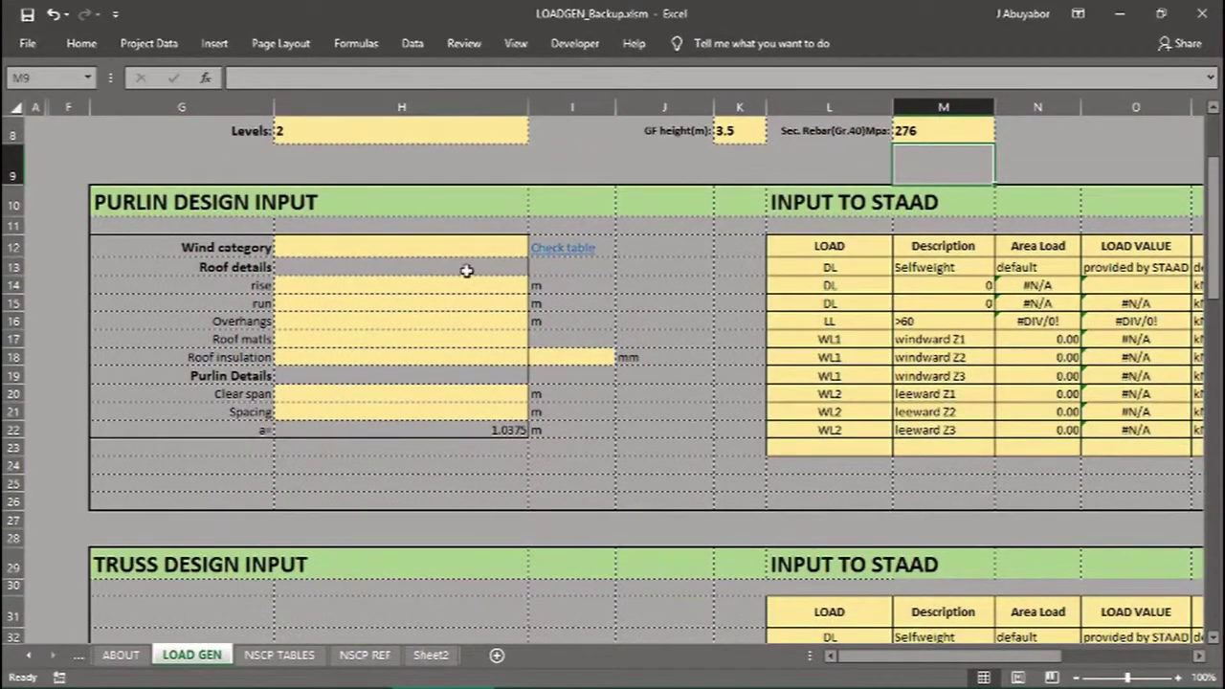
pyautogui.click(448, 247)
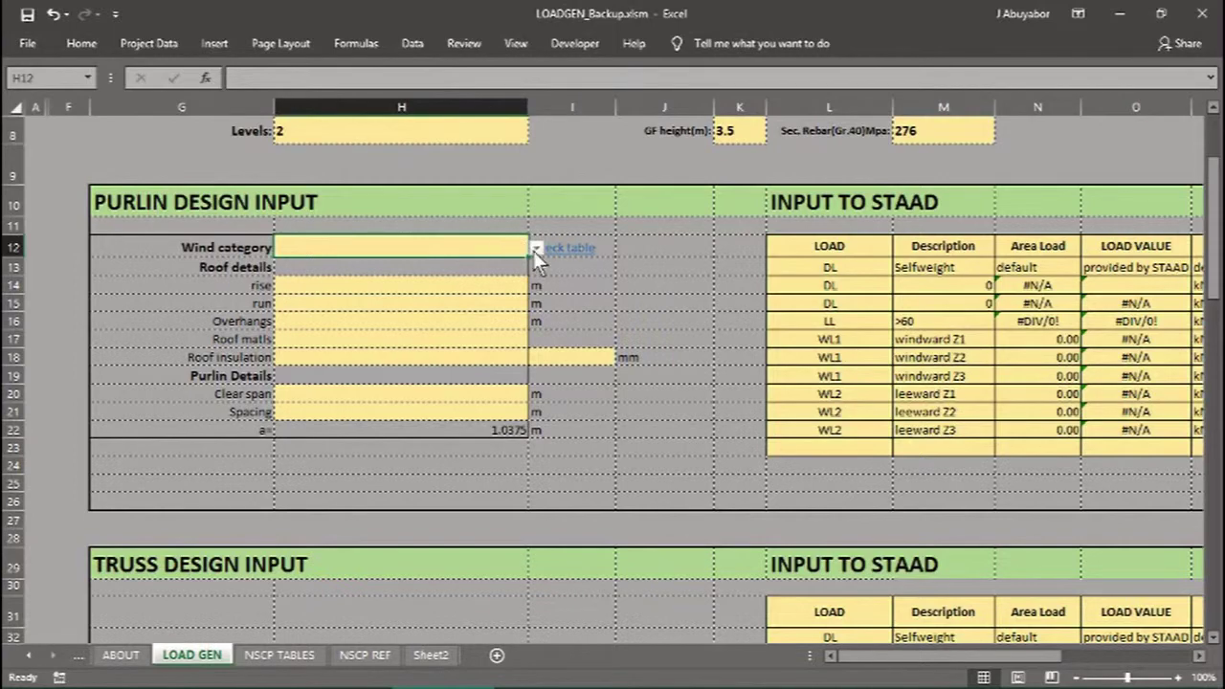
pyautogui.click(536, 249)
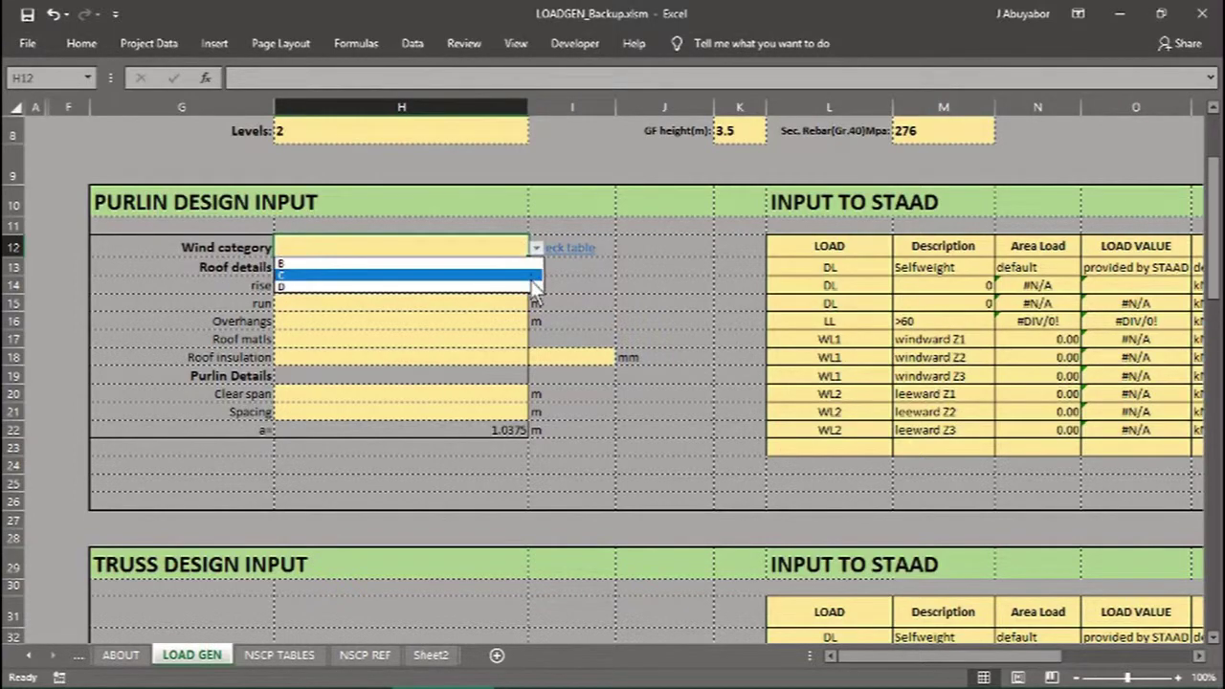
pyautogui.press('Escape')
pyautogui.click(574, 247)
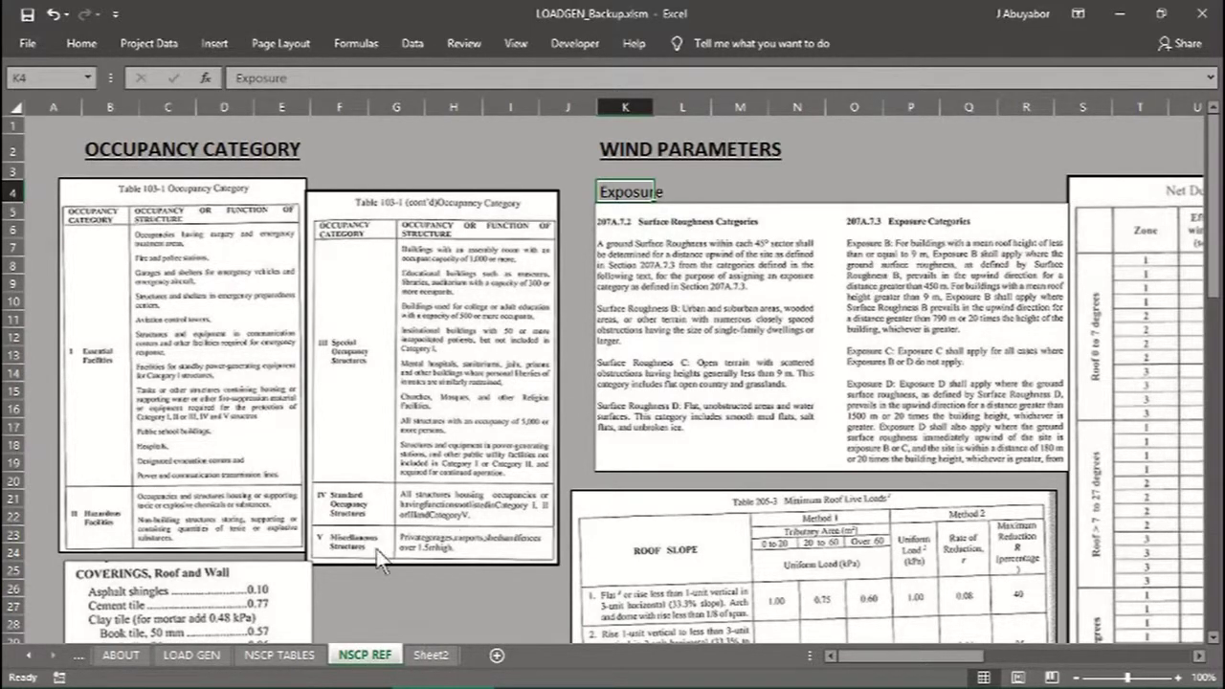
# - Return to the LOAD GEN sheet and set the purlin design's wind category to B
pyautogui.click(206, 657)
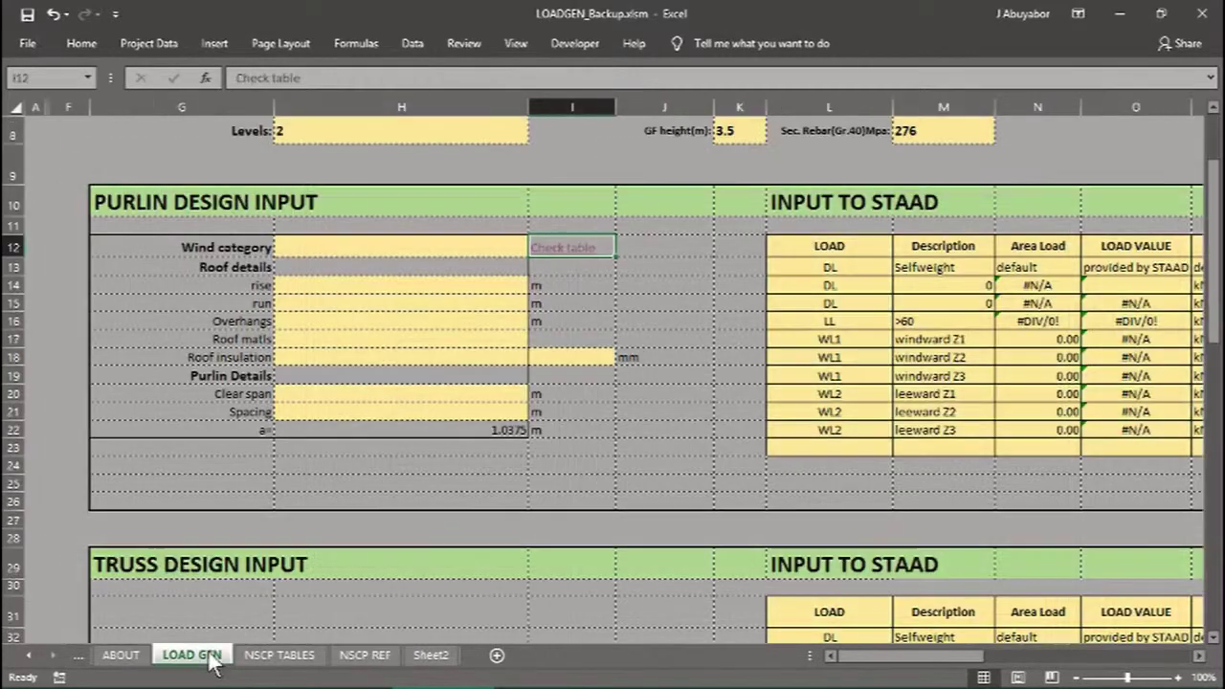
pyautogui.click(399, 247)
pyautogui.click(535, 248)
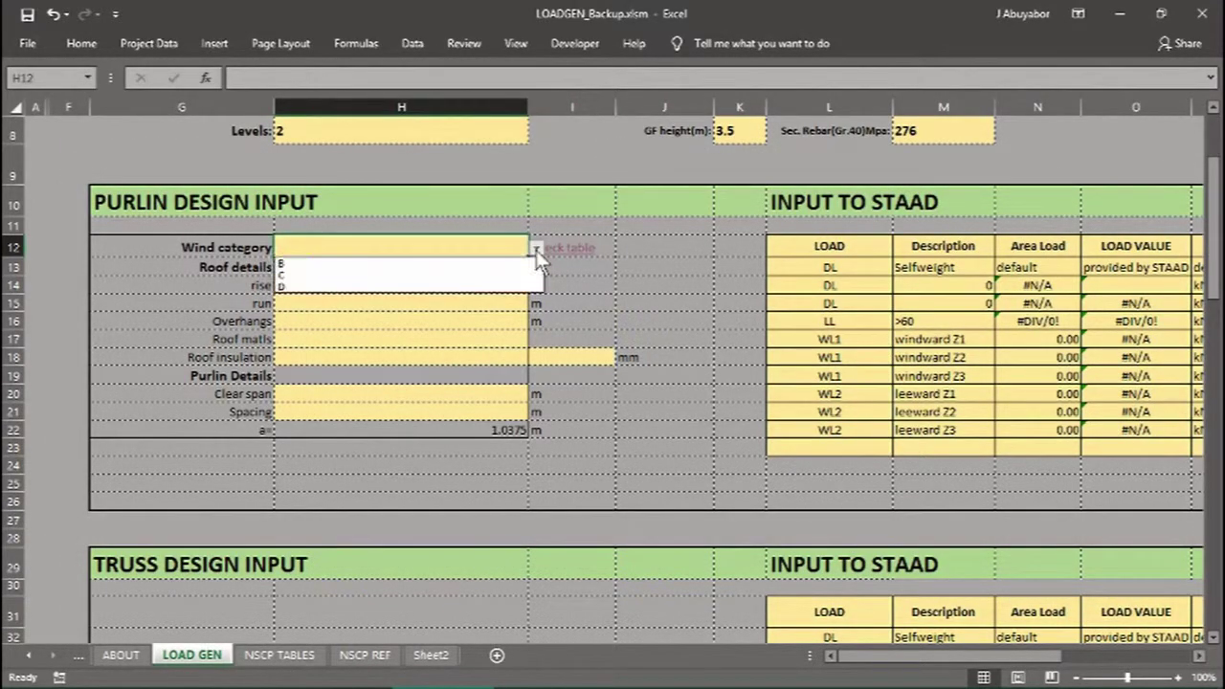
pyautogui.press('Escape')
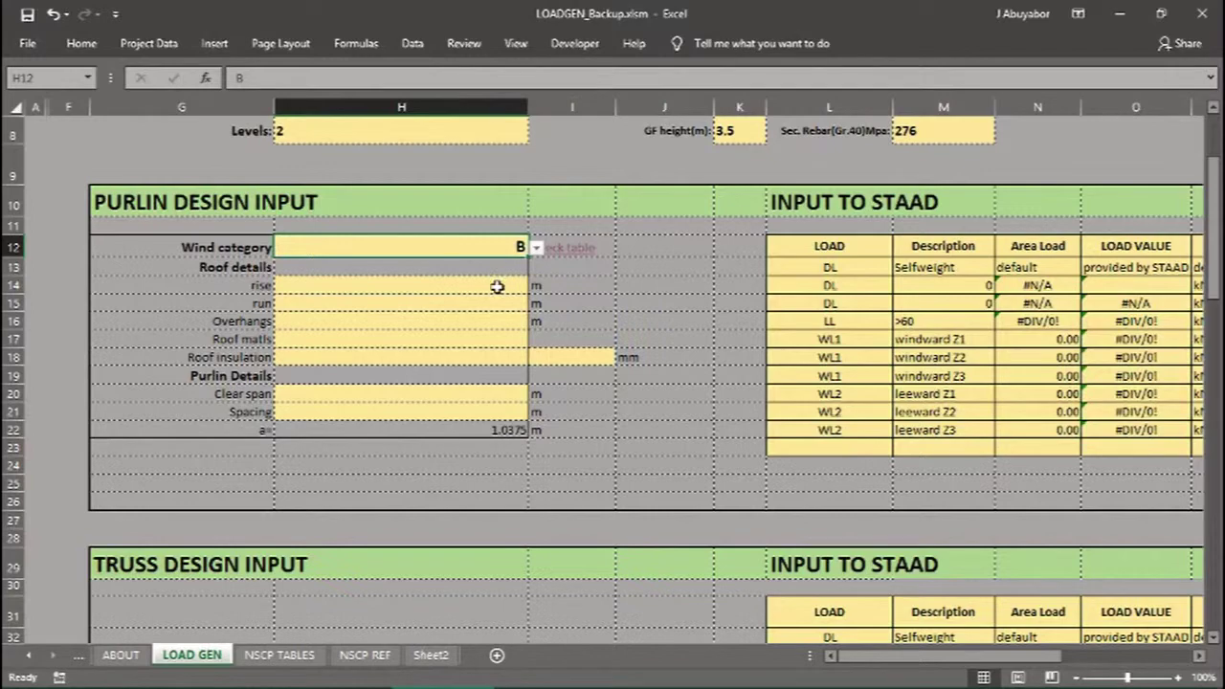
# - Switch to AutoCAD and locate the dimensioned roof truss elevation in latest-cutlist.dwg to read the roof rise
pyautogui.click(496, 286)
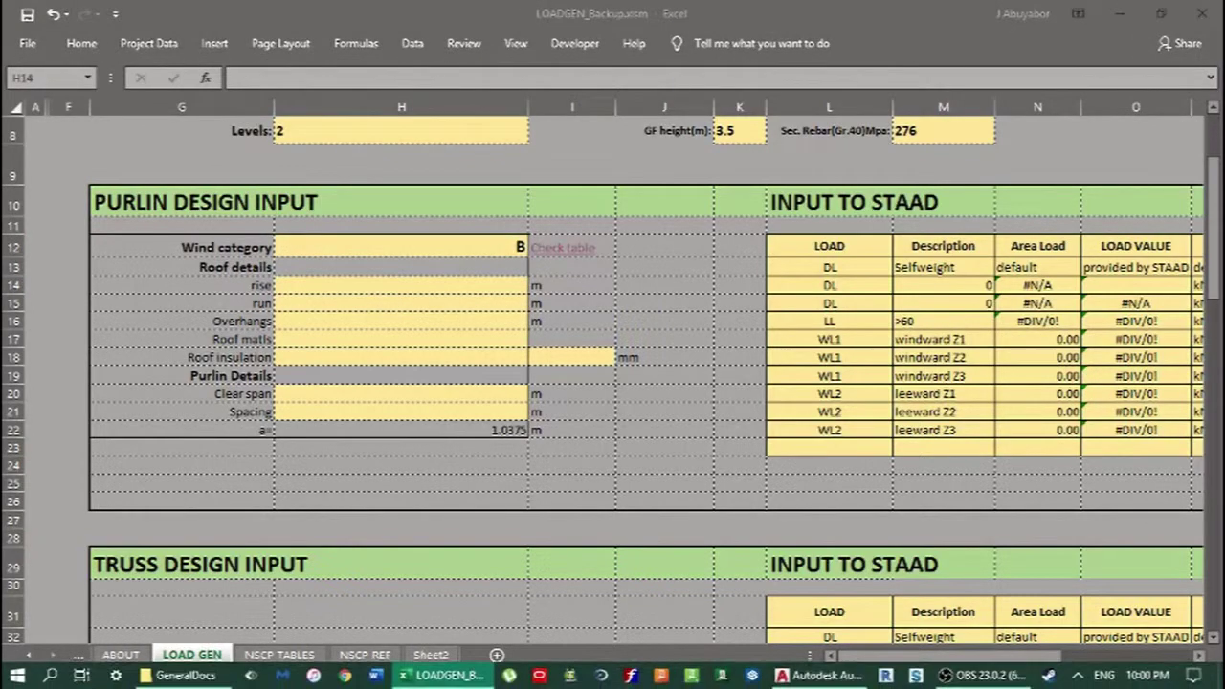
pyautogui.click(820, 676)
pyautogui.scroll(-10, 593, 429)
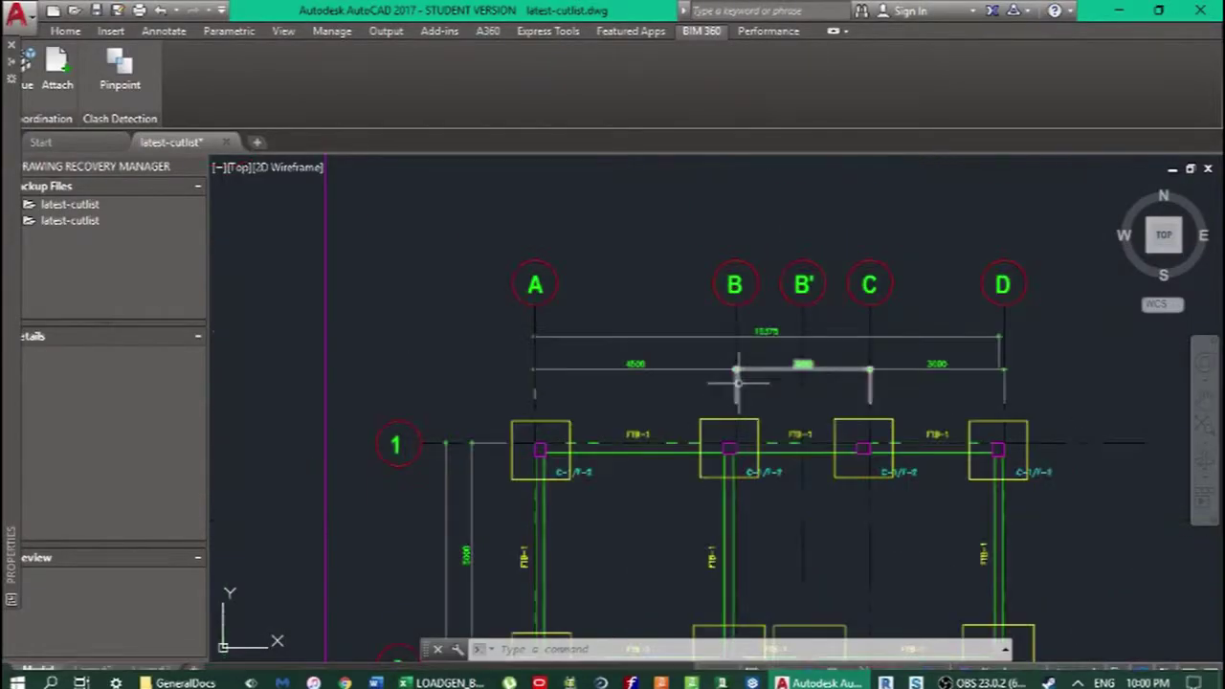
pyautogui.moveTo(593, 430); pyautogui.dragTo(729, 438)
pyautogui.scroll(8, 793, 415)
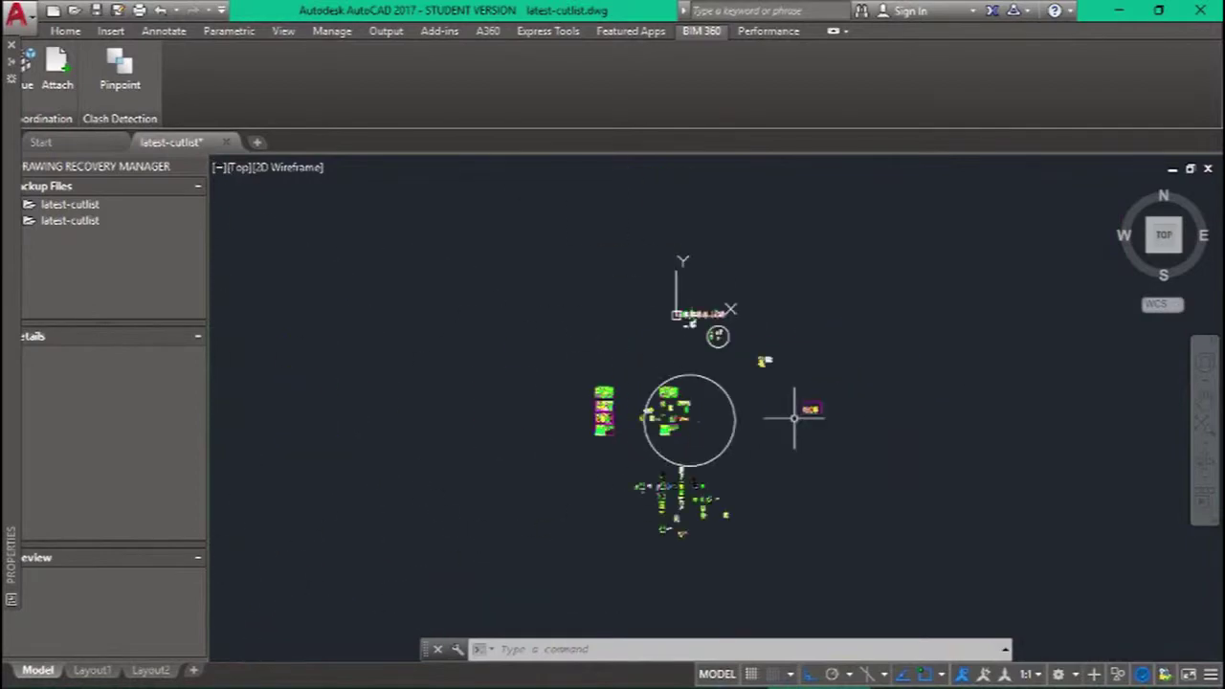
pyautogui.moveTo(952, 416); pyautogui.dragTo(626, 414)
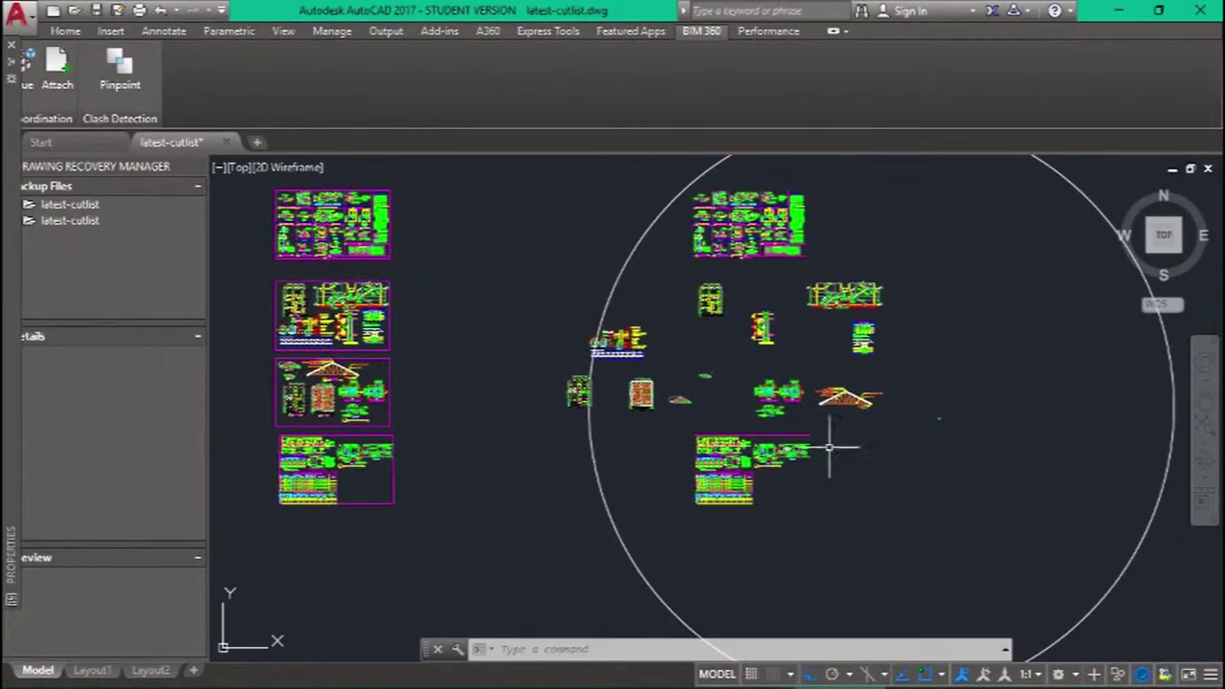
pyautogui.scroll(5, 778, 341)
pyautogui.moveTo(758, 418); pyautogui.dragTo(1058, 351)
pyautogui.scroll(-3, 569, 418)
pyautogui.scroll(2, 533, 383)
pyautogui.scroll(2, 451, 287)
pyautogui.scroll(3, 545, 359)
pyautogui.moveTo(546, 359)
pyautogui.mouseDown()
pyautogui.moveTo(527, 411)
pyautogui.moveTo(479, 347)
pyautogui.mouseUp()
# - Switch back to the LOADGEN workbook in Excel and set the roof rise to 2.6 m
pyautogui.moveTo(256, 675)
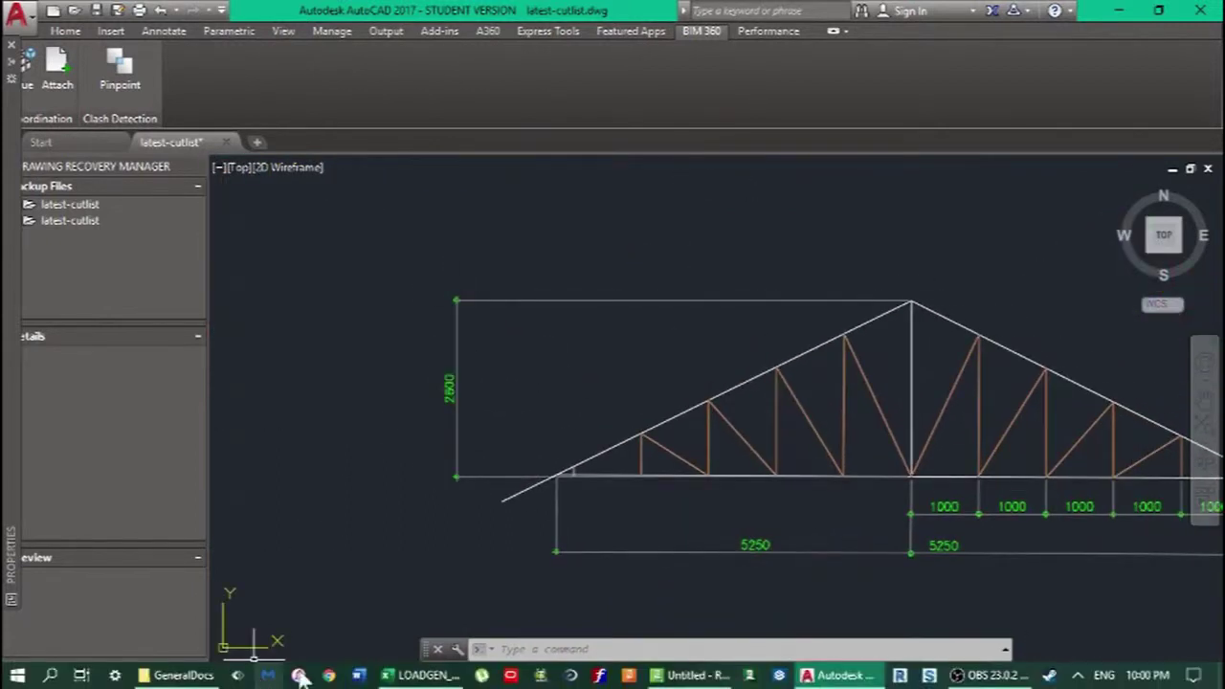
pyautogui.click(402, 607)
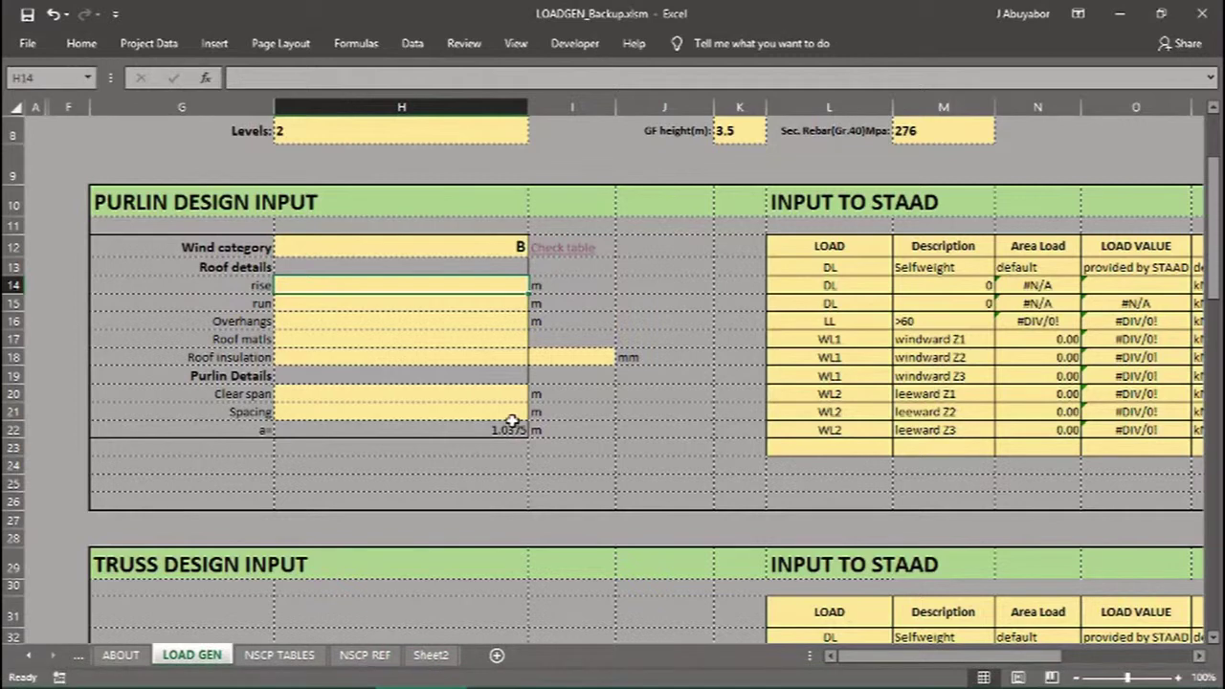
pyautogui.write('2.6')
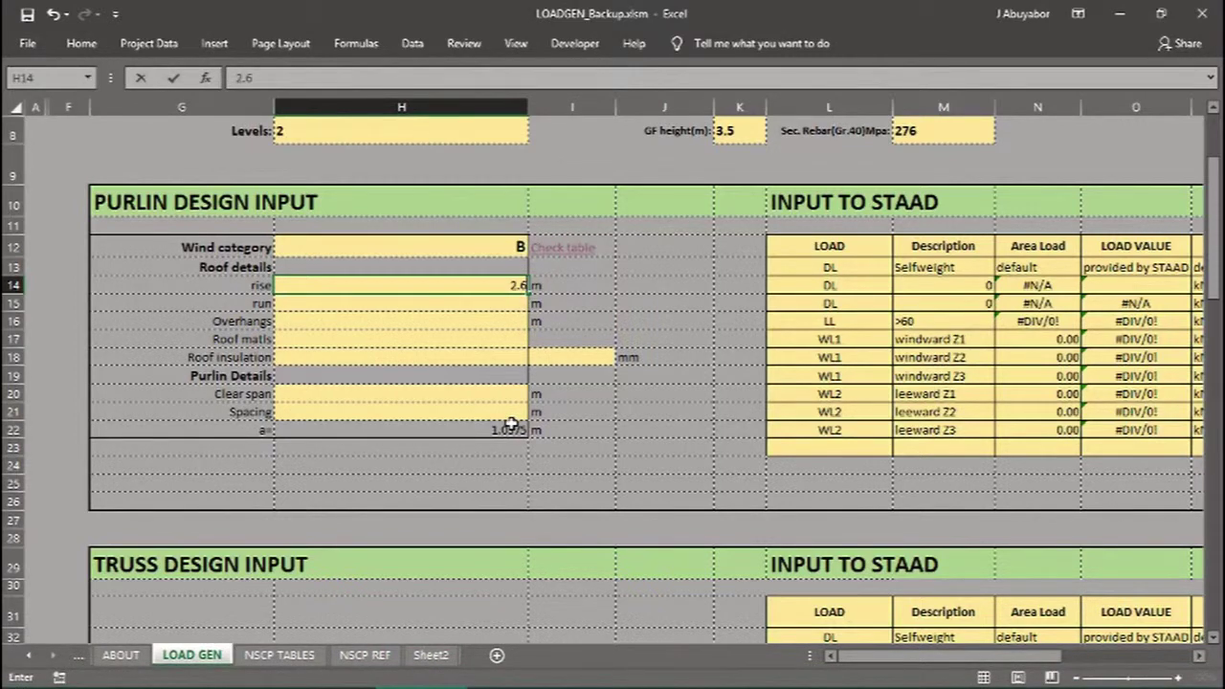
pyautogui.press('Return')
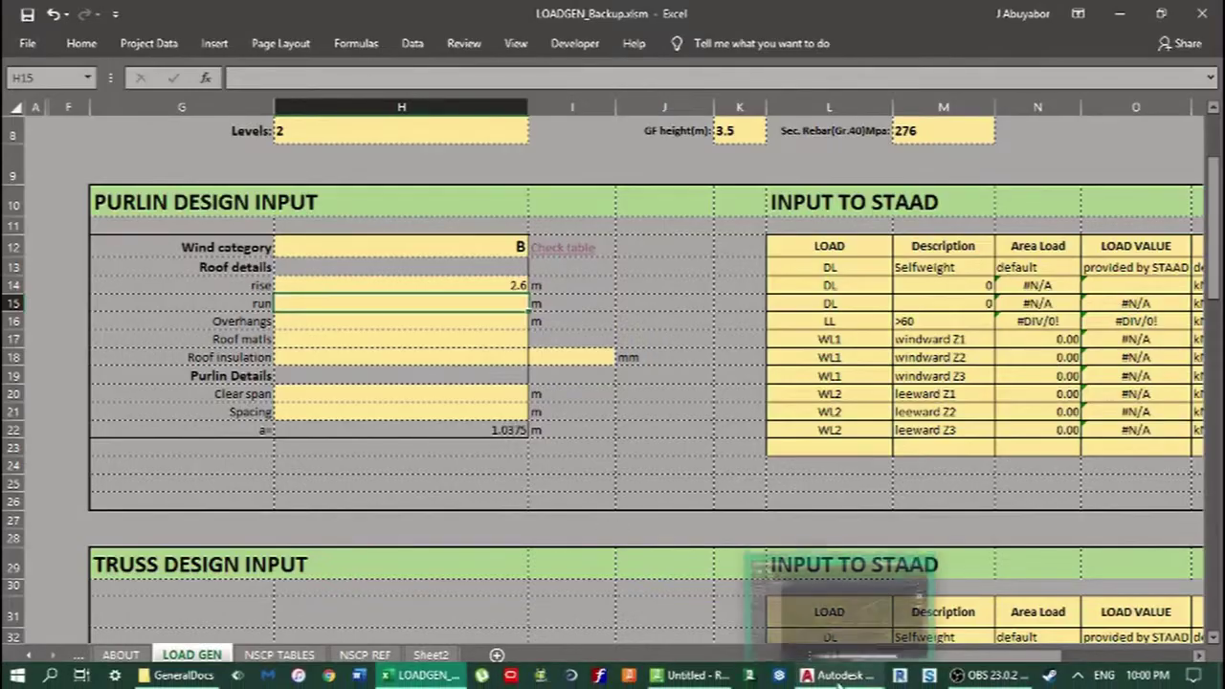
# - Check the truss half-span dimension in AutoCAD, then set the roof run to 5.25 m in the Excel workbook
pyautogui.click(837, 681)
pyautogui.moveTo(820, 546); pyautogui.dragTo(674, 473)
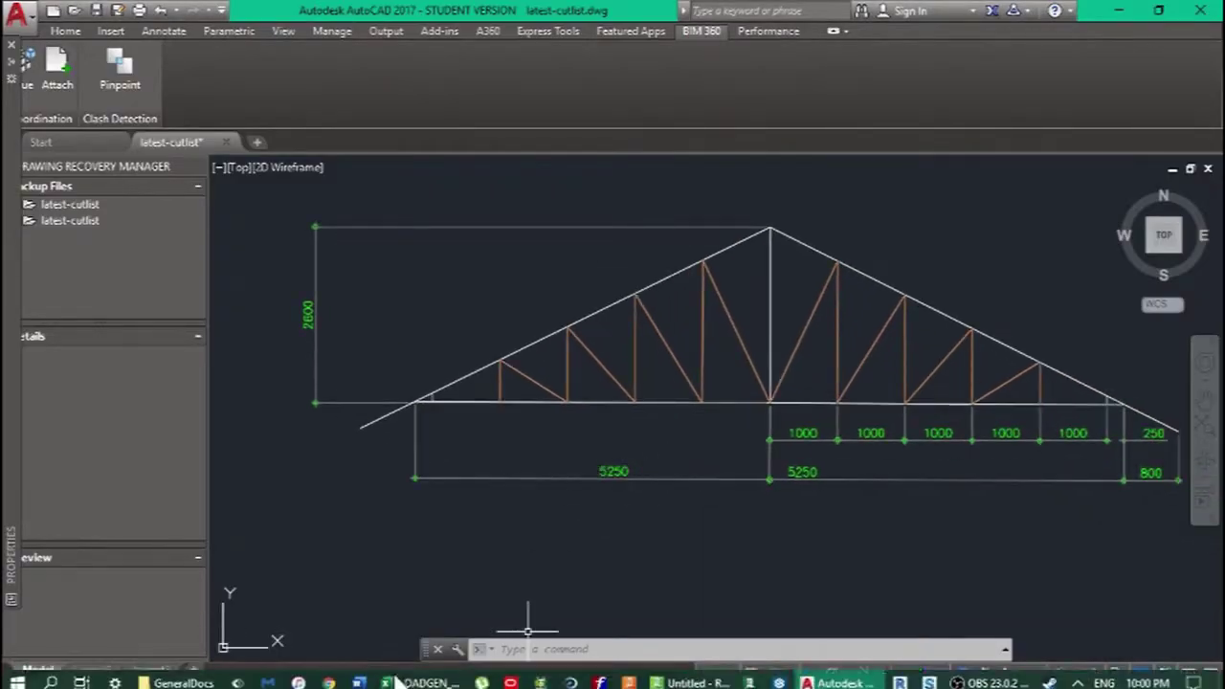
pyautogui.click(407, 677)
pyautogui.write('5.25')
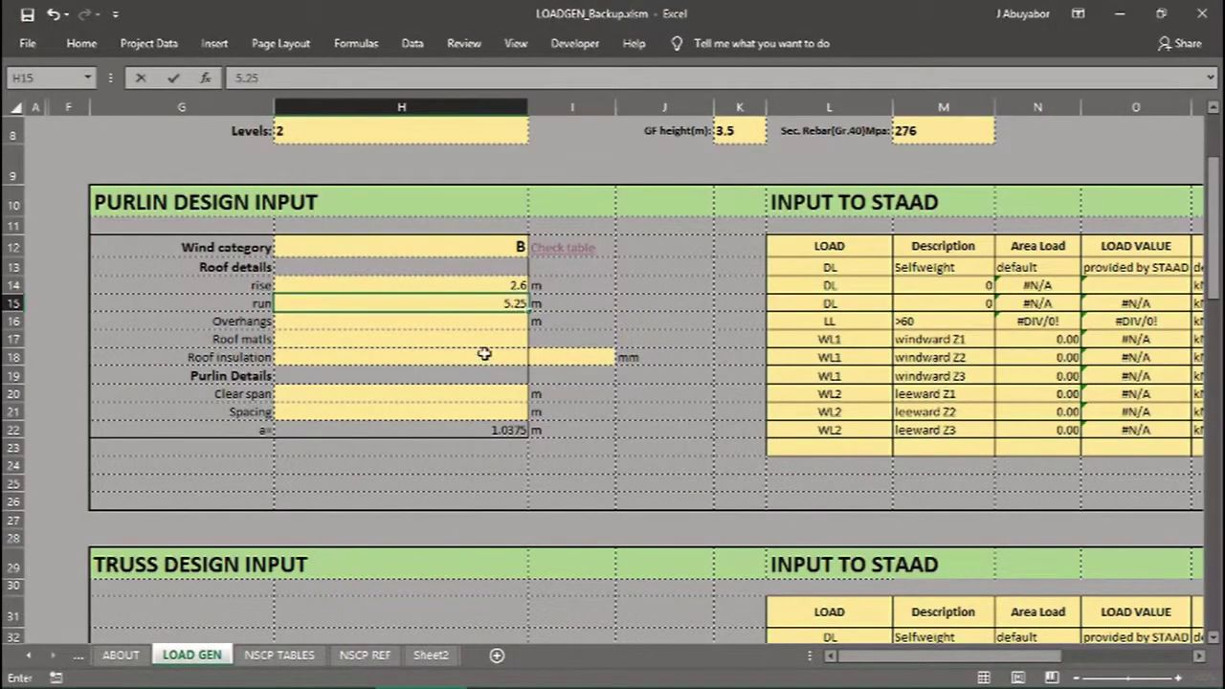
pyautogui.press('Return')
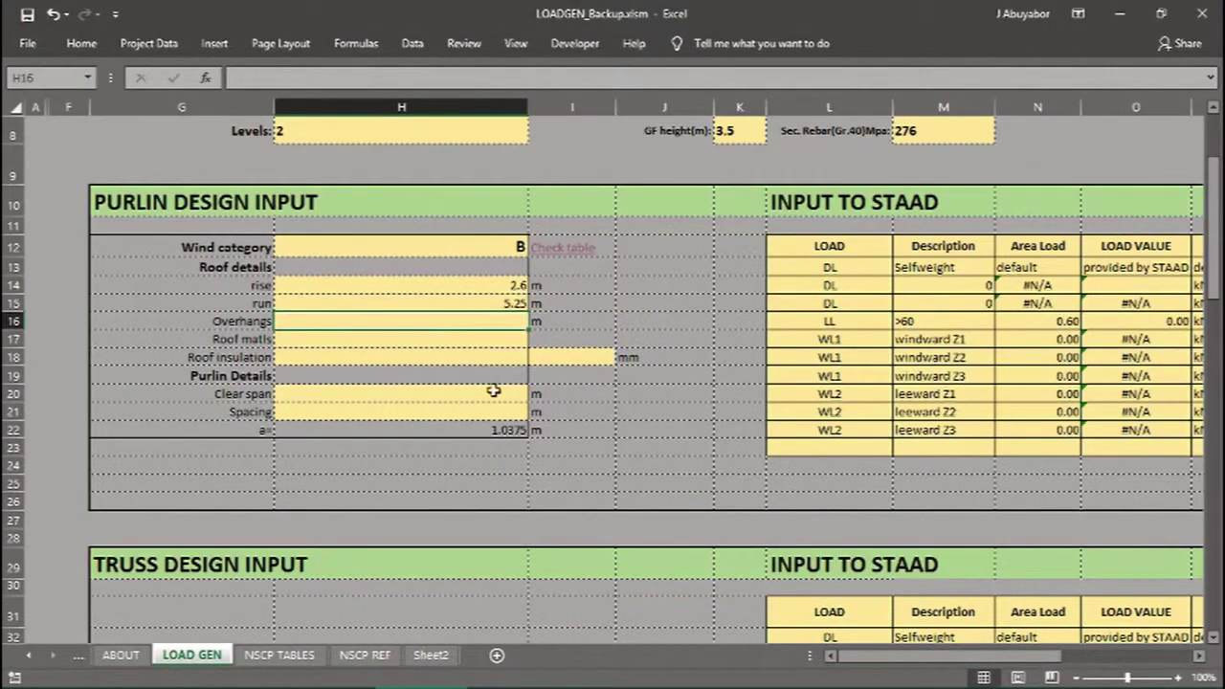
# - Check the truss overhang dimension in AutoCAD, then set the roof overhangs to 0.8 m in the Excel workbook
pyautogui.click(849, 675)
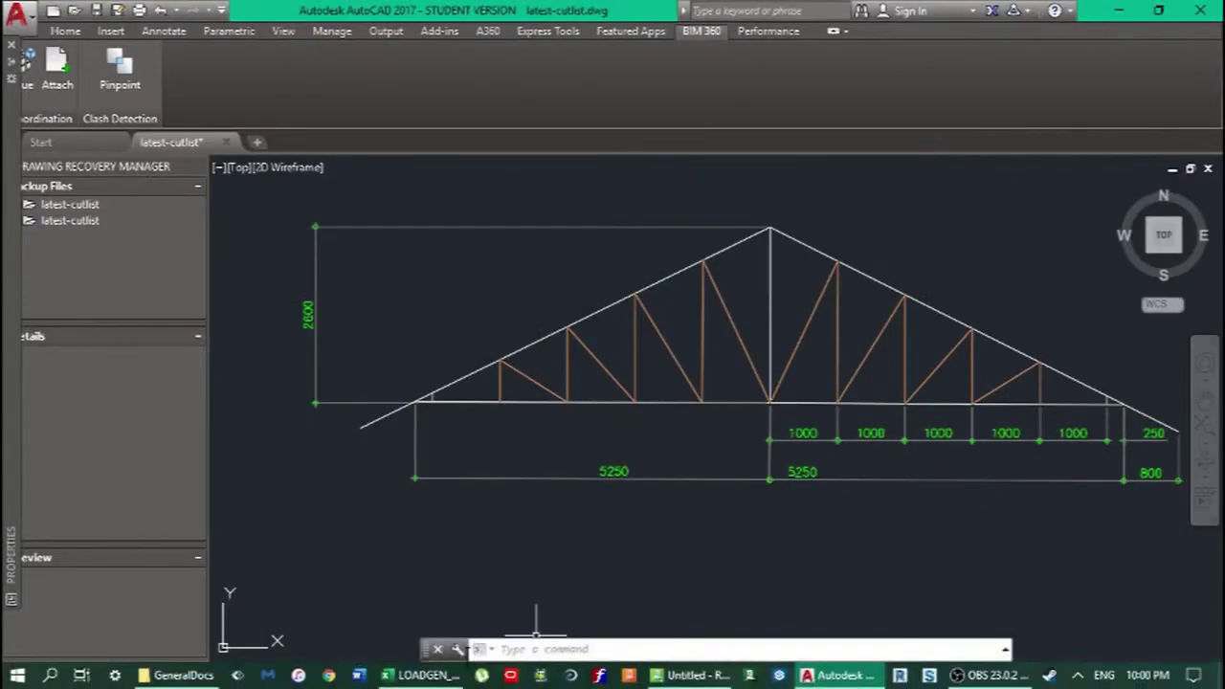
pyautogui.click(421, 675)
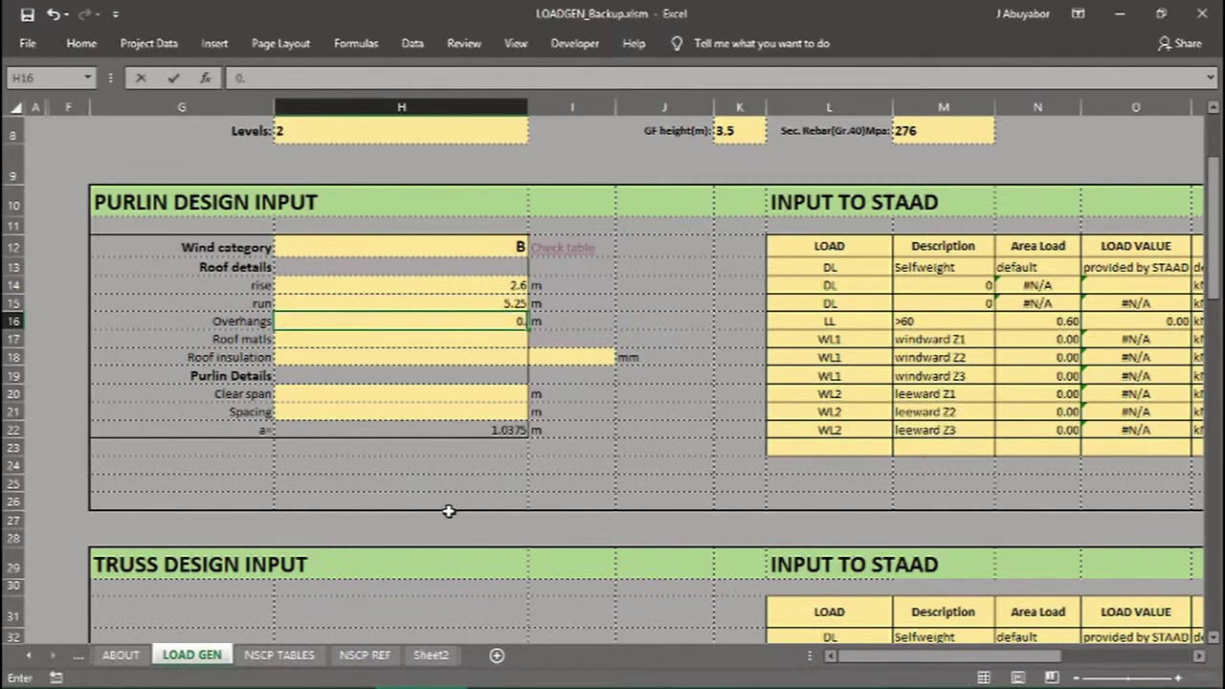
pyautogui.write('8')
pyautogui.click(457, 341)
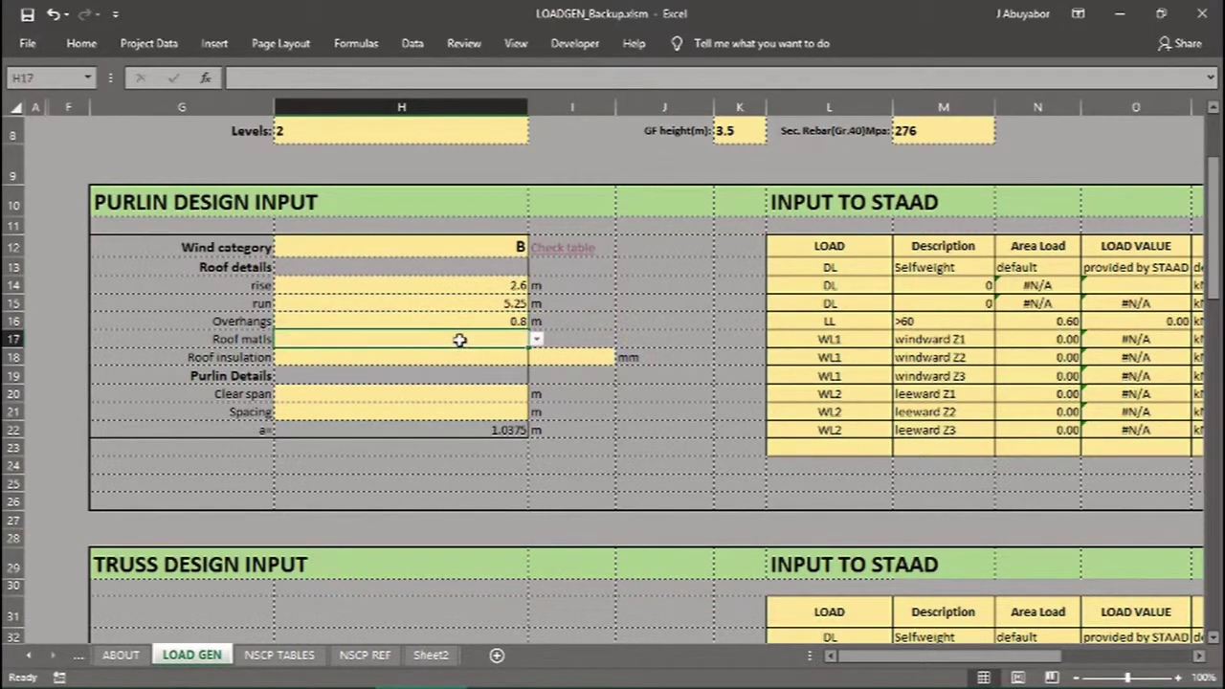
# - Switch to AutoCAD and examine the annotated roof truss detail for the roofing material
pyautogui.click(537, 341)
pyautogui.press('Escape')
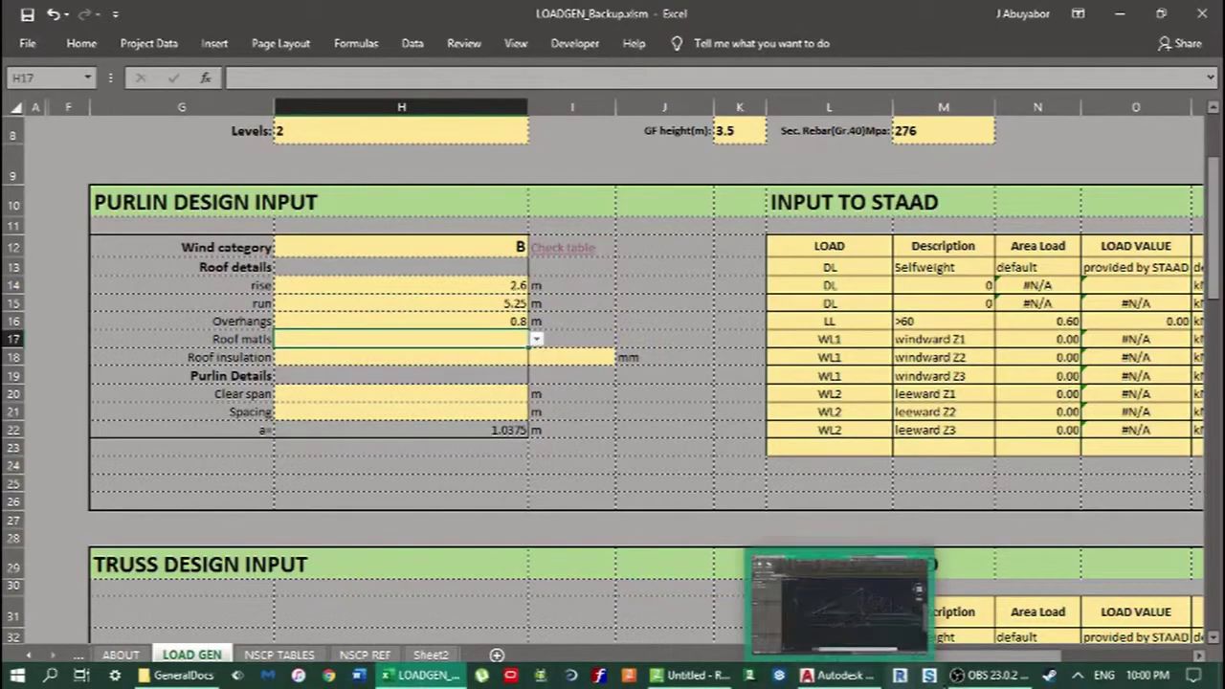
pyautogui.click(849, 676)
pyautogui.scroll(-6, 713, 373)
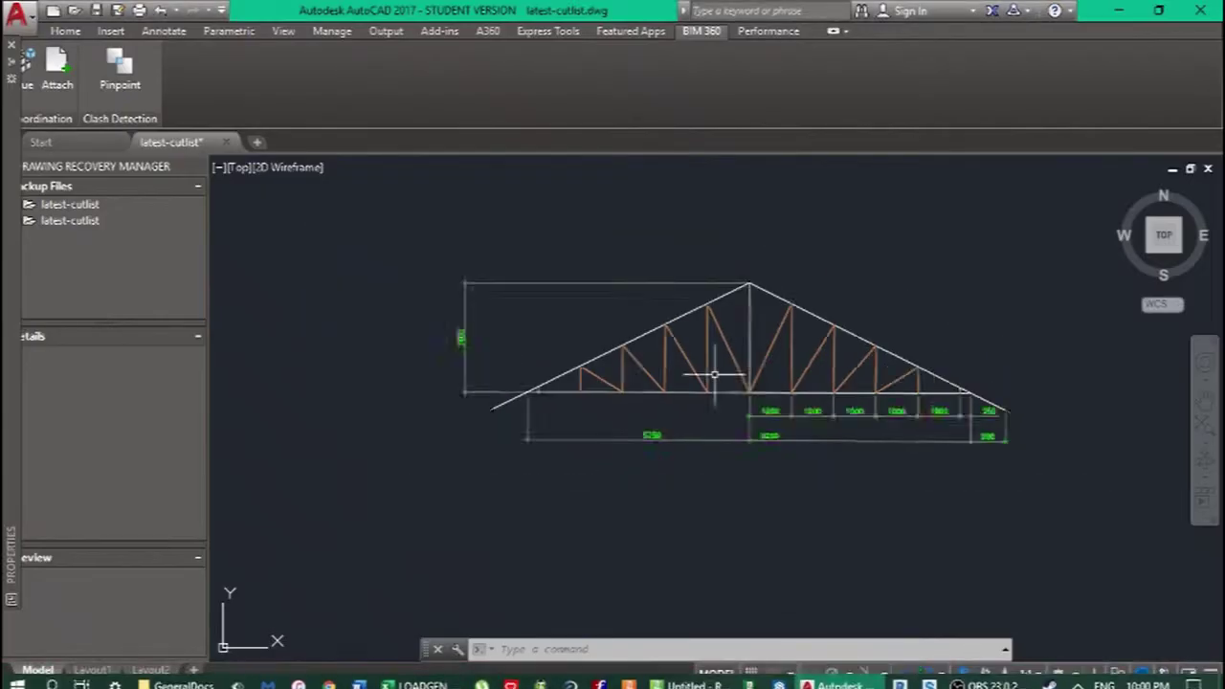
pyautogui.scroll(8, 995, 371)
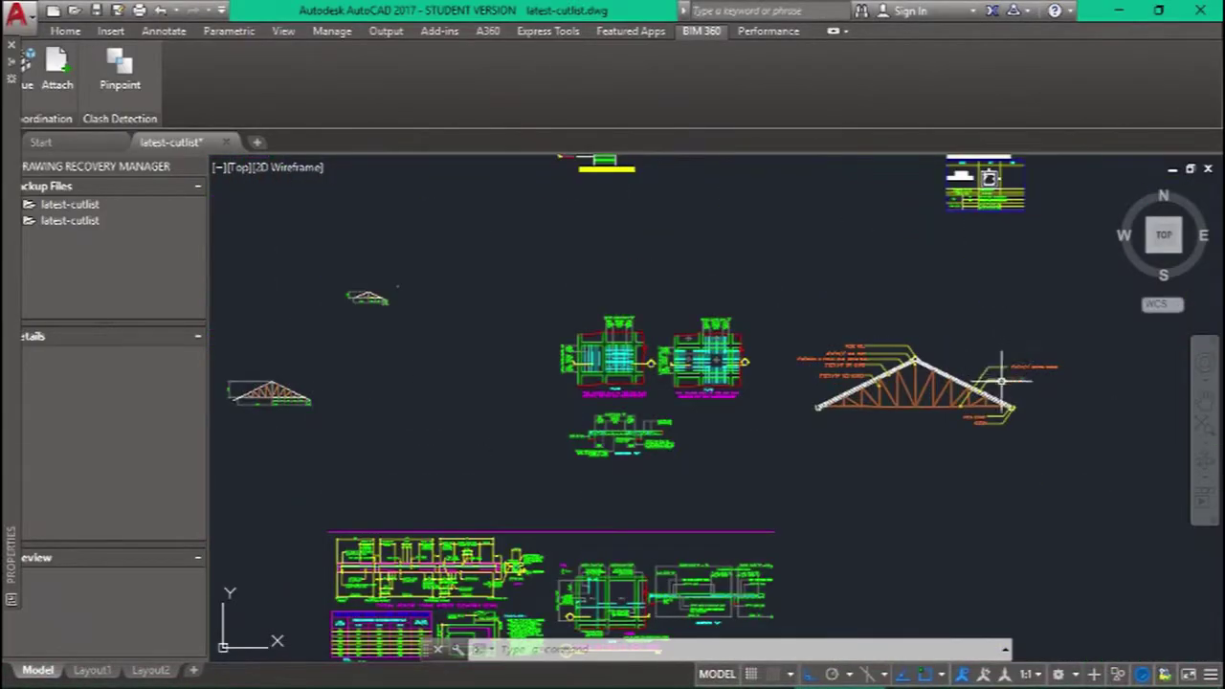
pyautogui.scroll(3, 837, 406)
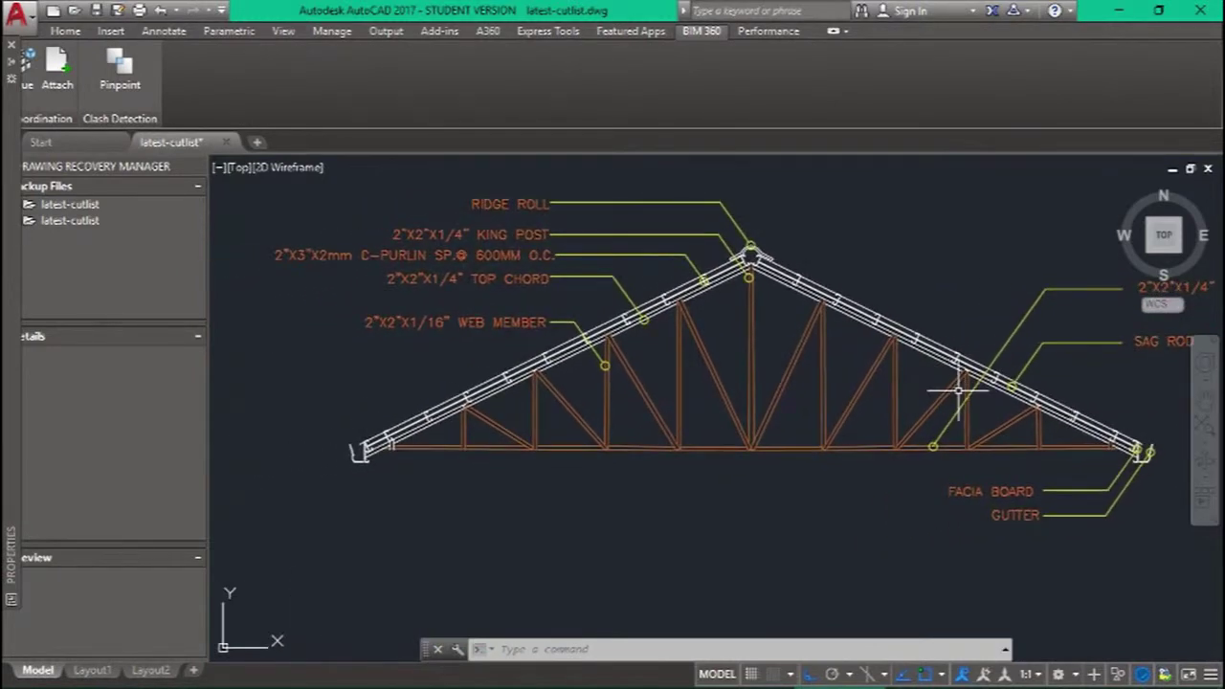
pyautogui.scroll(-6, 842, 474)
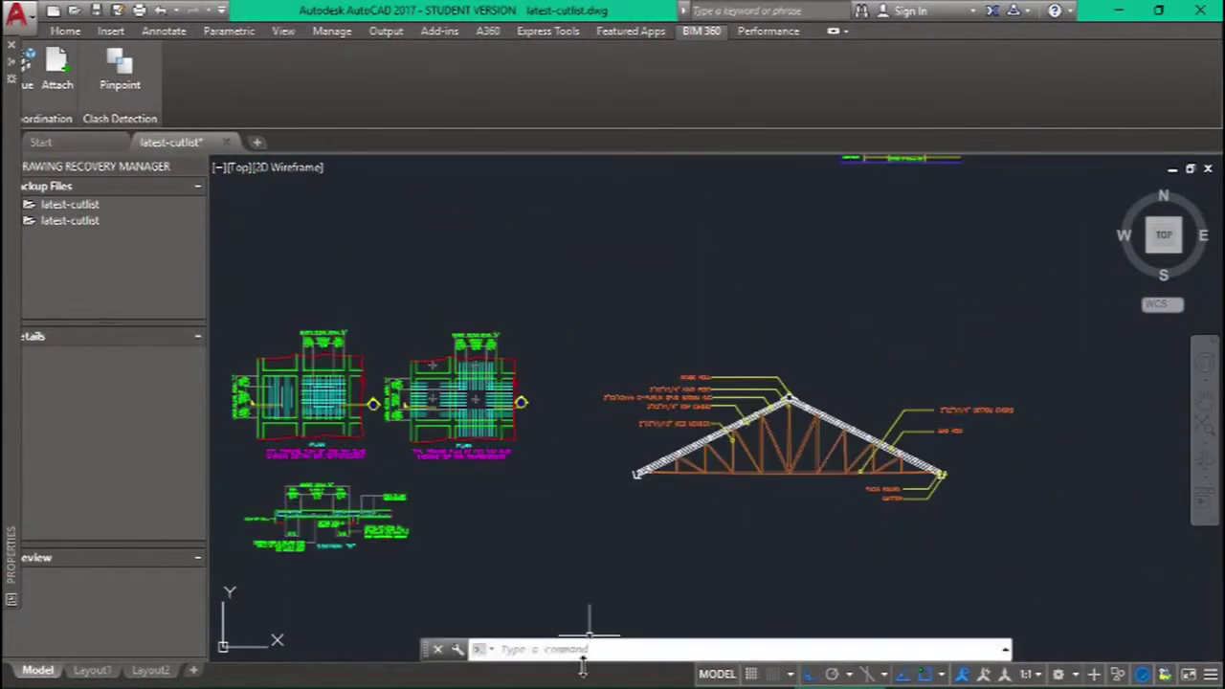
# - Switch back to Excel and set the roof material to "Corrugated asbestos cement roofing 0,19"
pyautogui.click(435, 675)
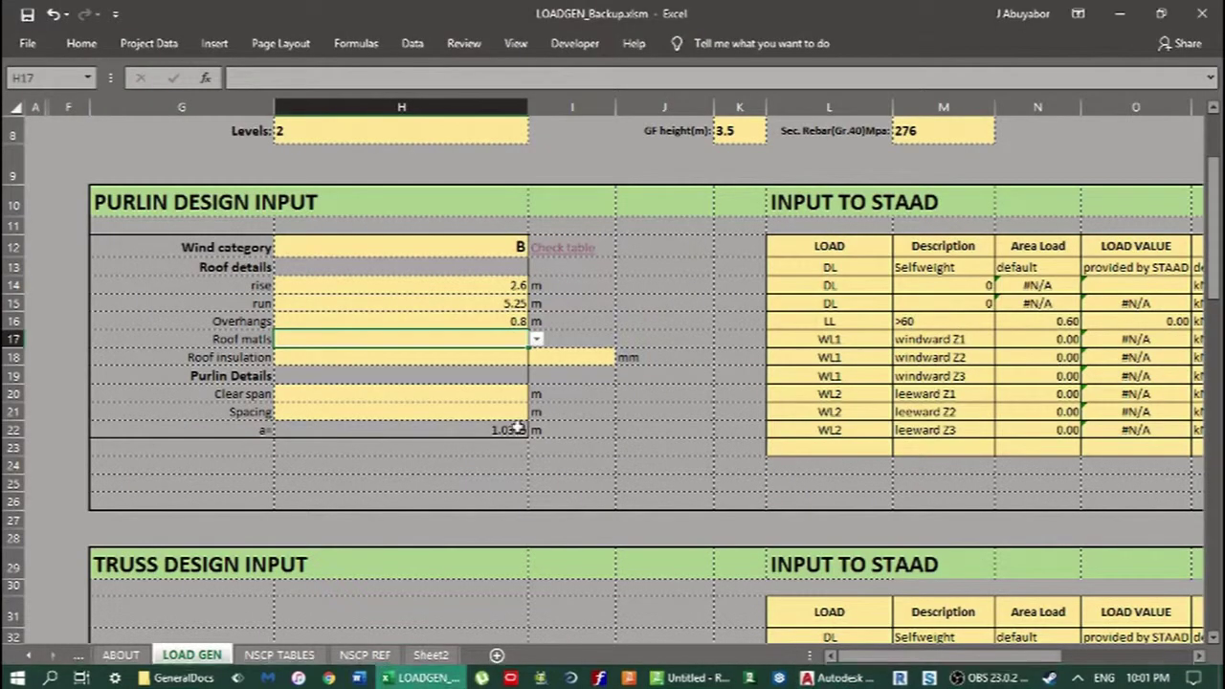
pyautogui.click(536, 340)
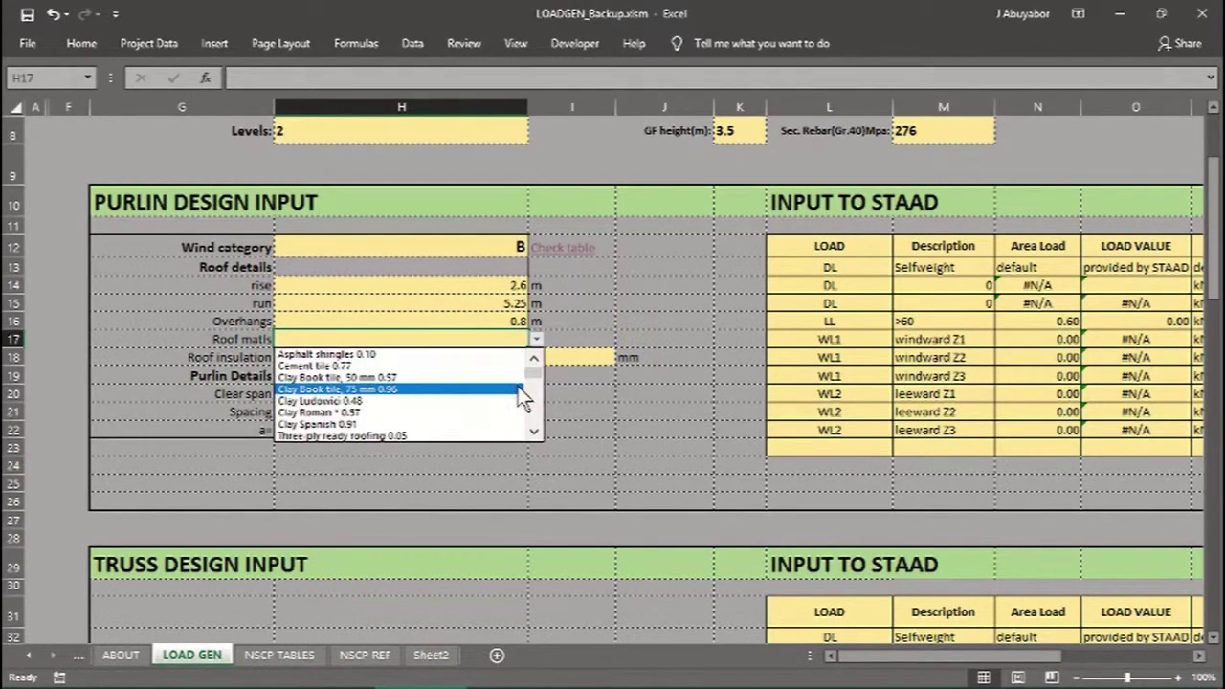
pyautogui.click(534, 436)
pyautogui.click(534, 435)
pyautogui.click(534, 436)
pyautogui.click(534, 435)
pyautogui.click(533, 436)
pyautogui.click(533, 435)
pyautogui.click(533, 435)
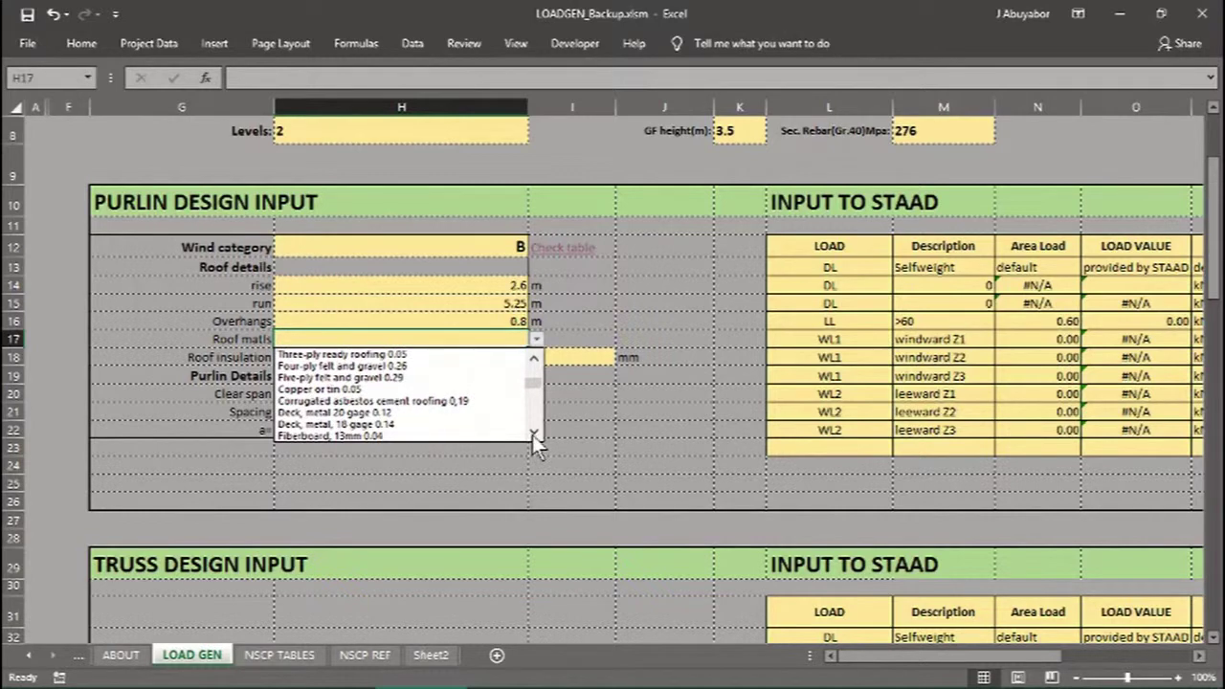
pyautogui.click(534, 435)
pyautogui.click(534, 435)
pyautogui.click(534, 435)
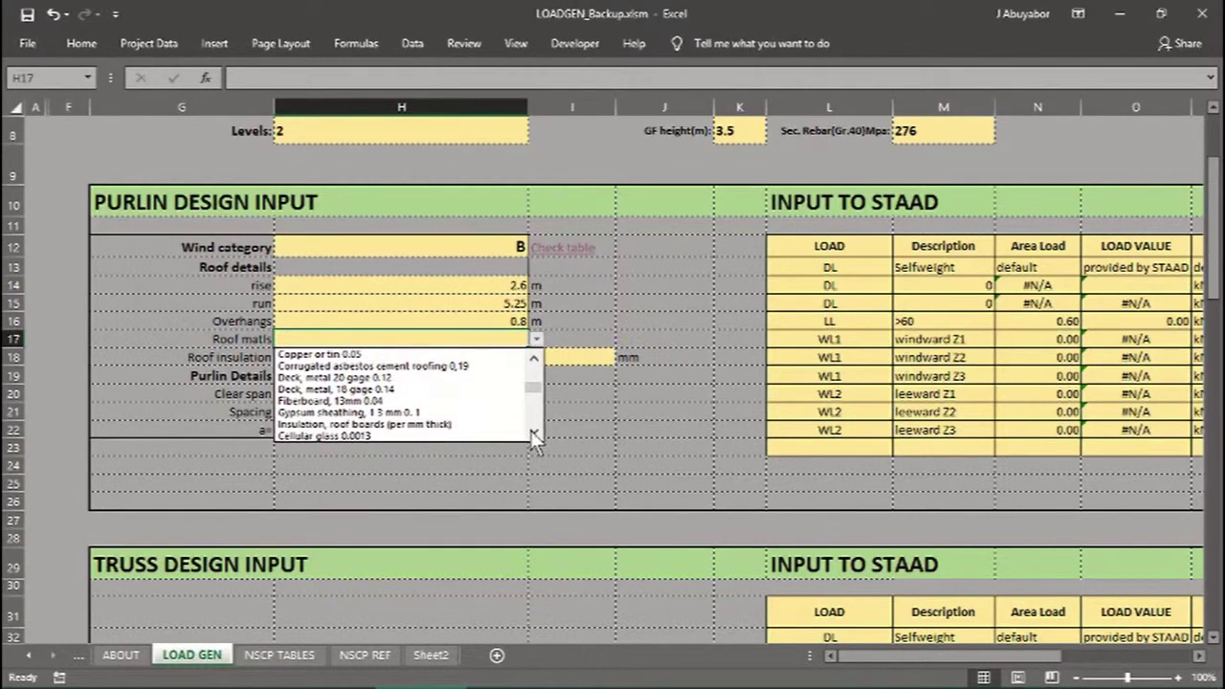
pyautogui.click(470, 366)
pyautogui.click(470, 366)
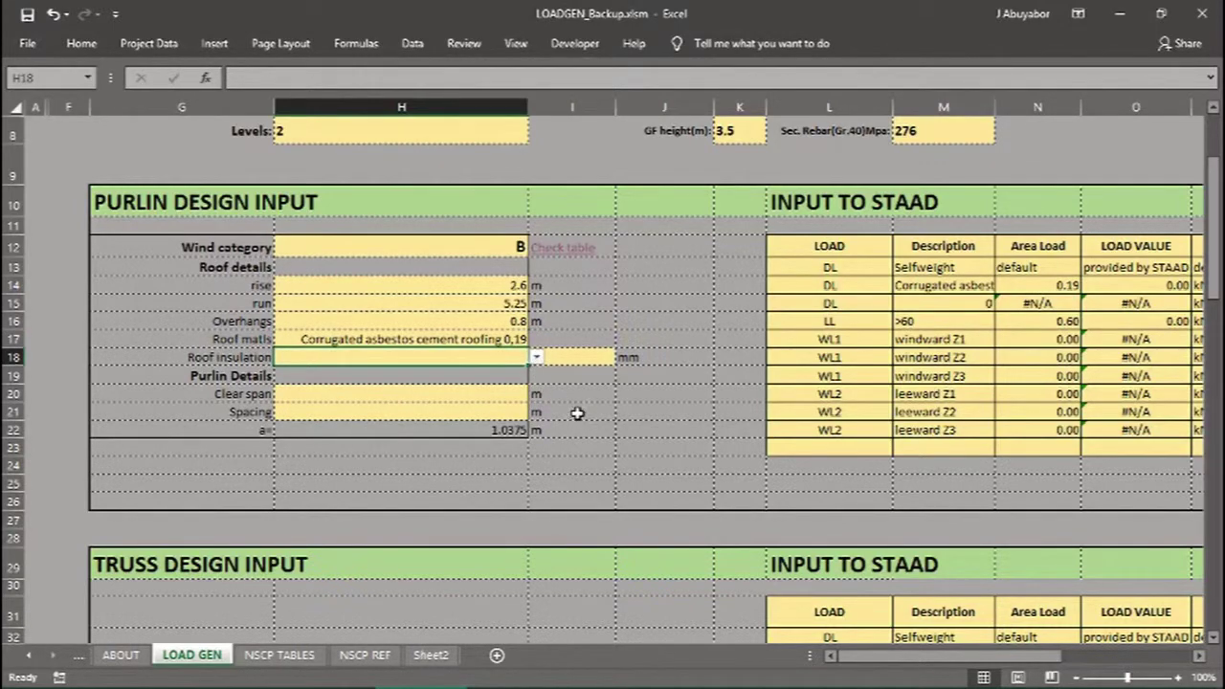
# - Set the roof insulation to "Polystyrene foam 0.0004" with a thickness of 12 mm
pyautogui.hscroll(3, 577, 412)
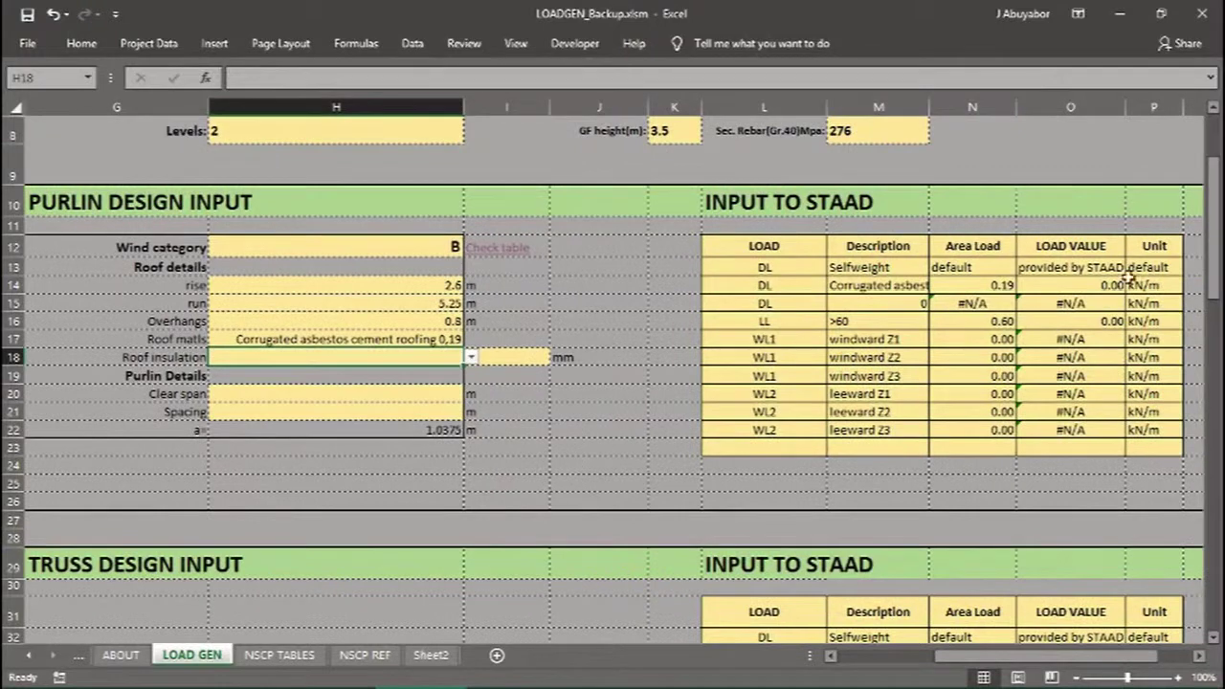
pyautogui.click(470, 358)
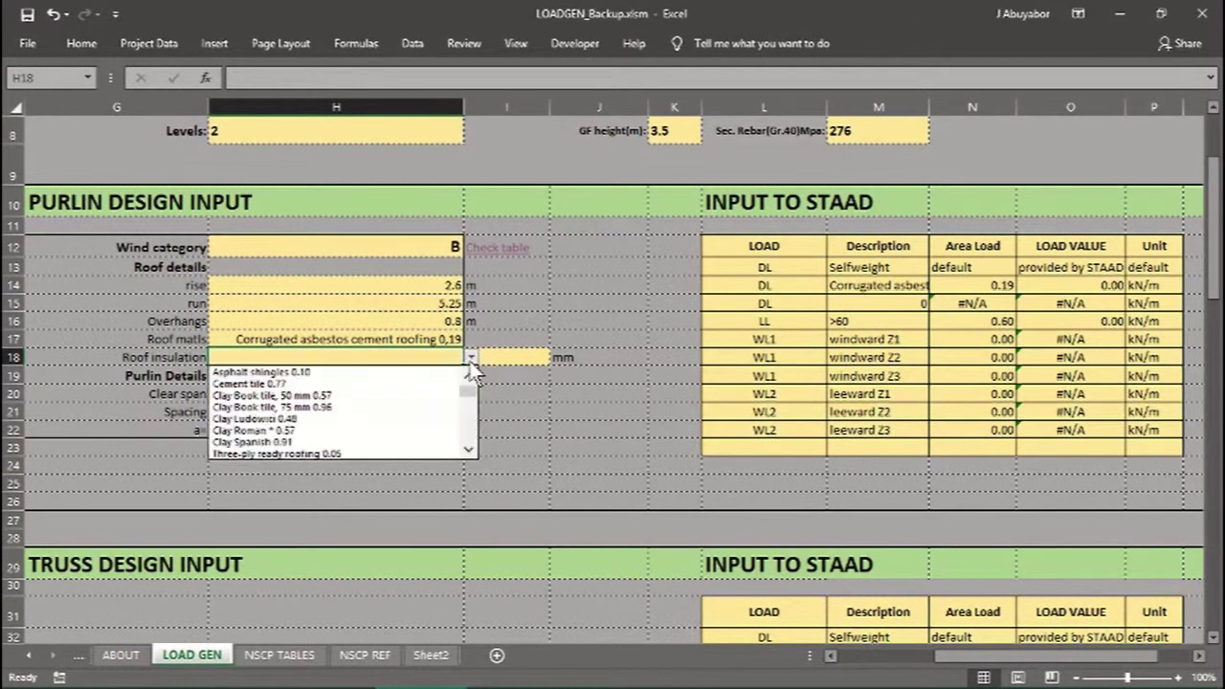
pyautogui.click(468, 451)
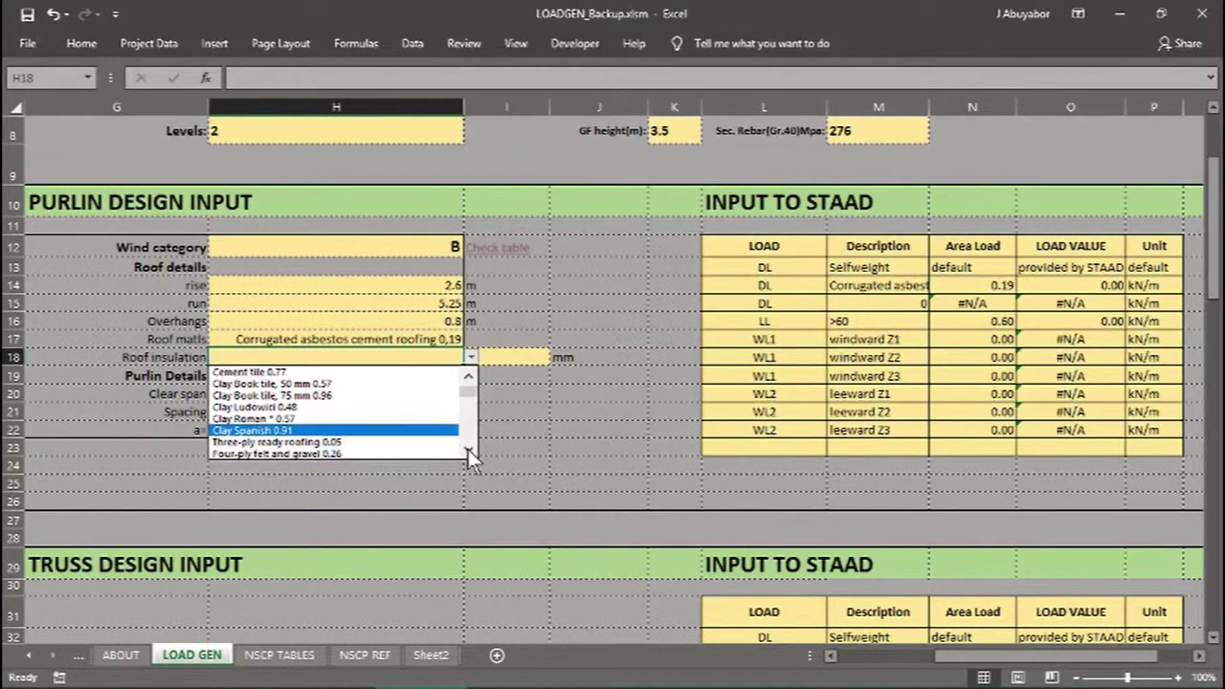
pyautogui.click(468, 450)
pyautogui.click(468, 449)
pyautogui.click(468, 449)
pyautogui.click(468, 449)
pyautogui.click(467, 448)
pyautogui.click(468, 447)
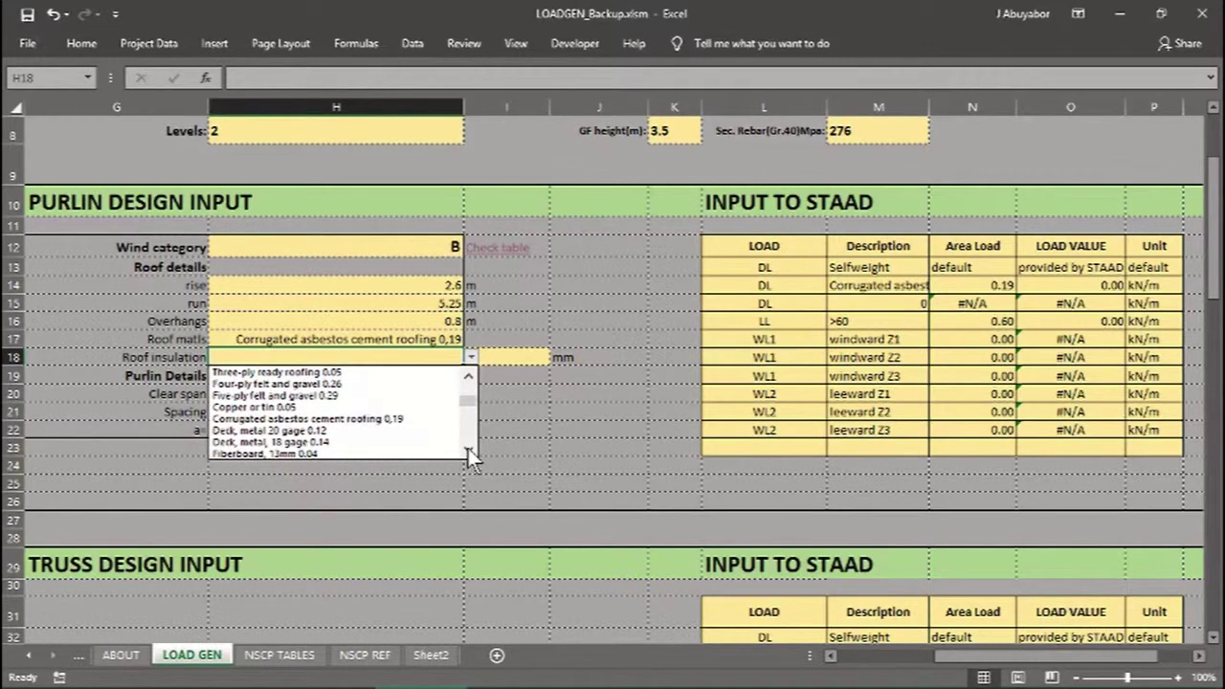
pyautogui.click(468, 449)
pyautogui.click(468, 449)
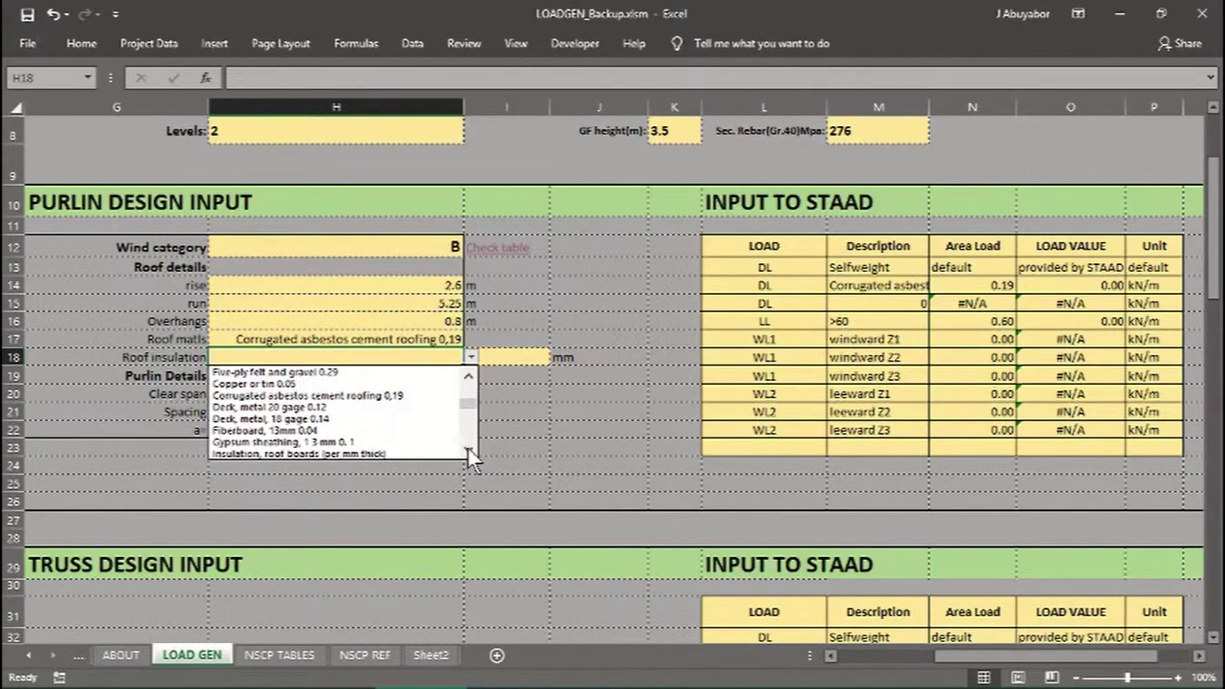
pyautogui.click(468, 449)
pyautogui.click(468, 450)
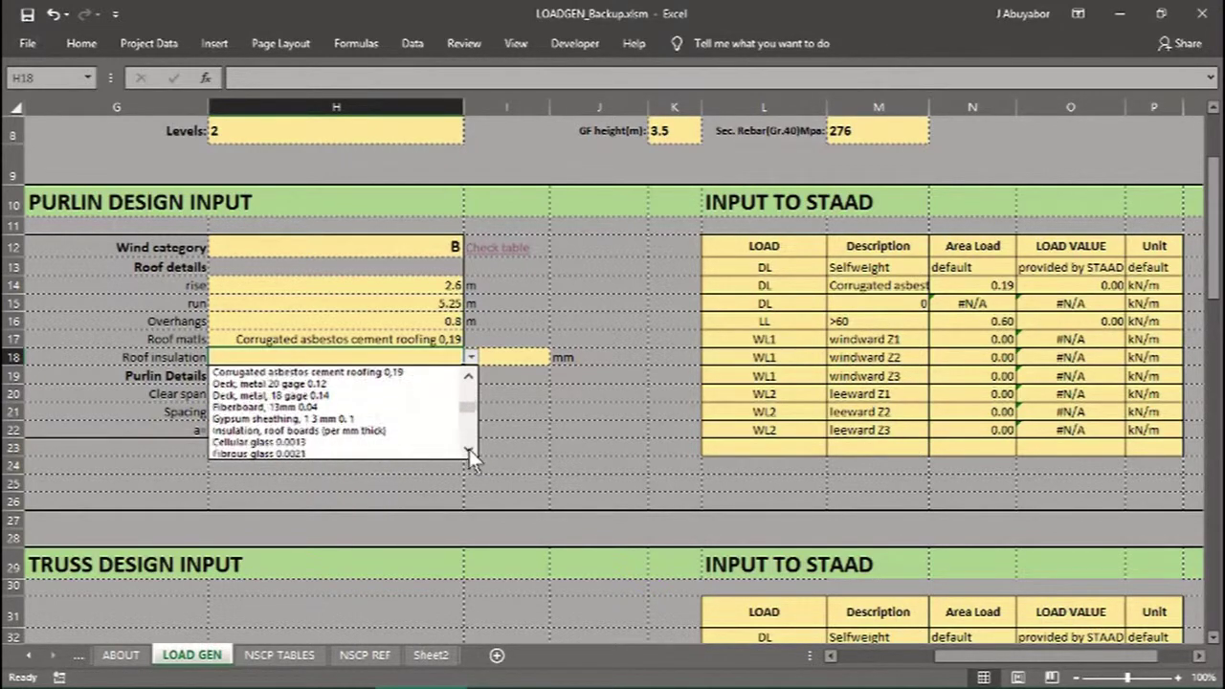
pyautogui.click(467, 449)
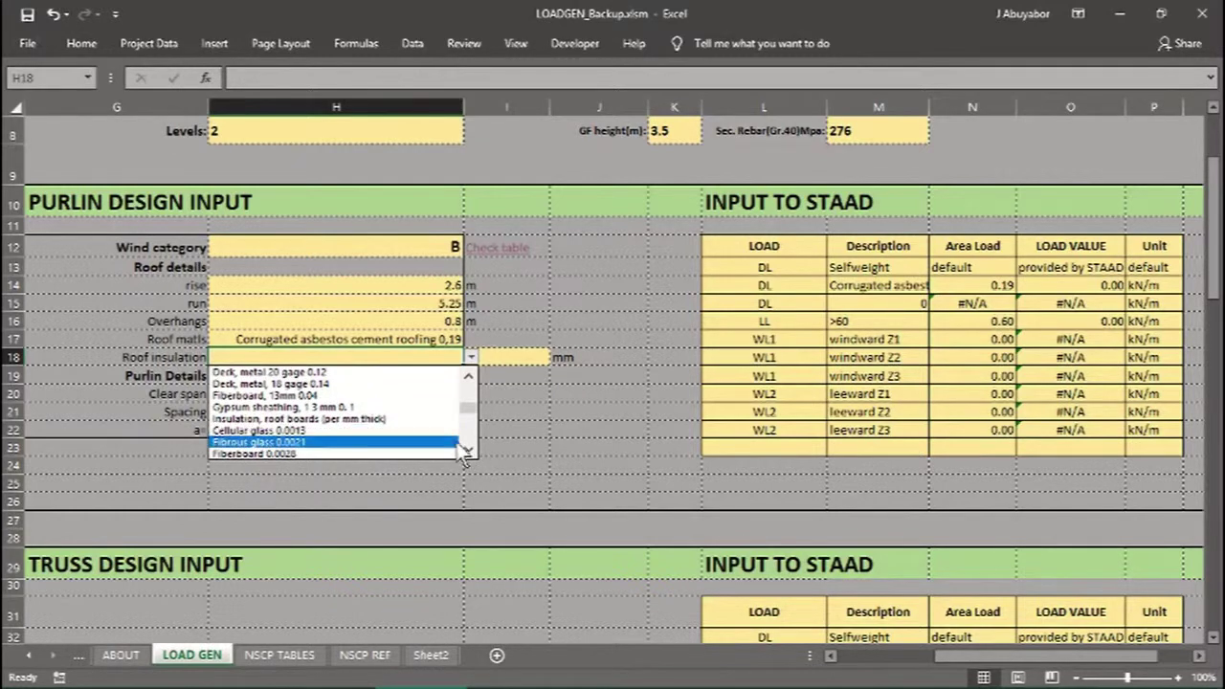
pyautogui.click(475, 451)
pyautogui.click(475, 451)
pyautogui.click(475, 451)
pyautogui.click(475, 450)
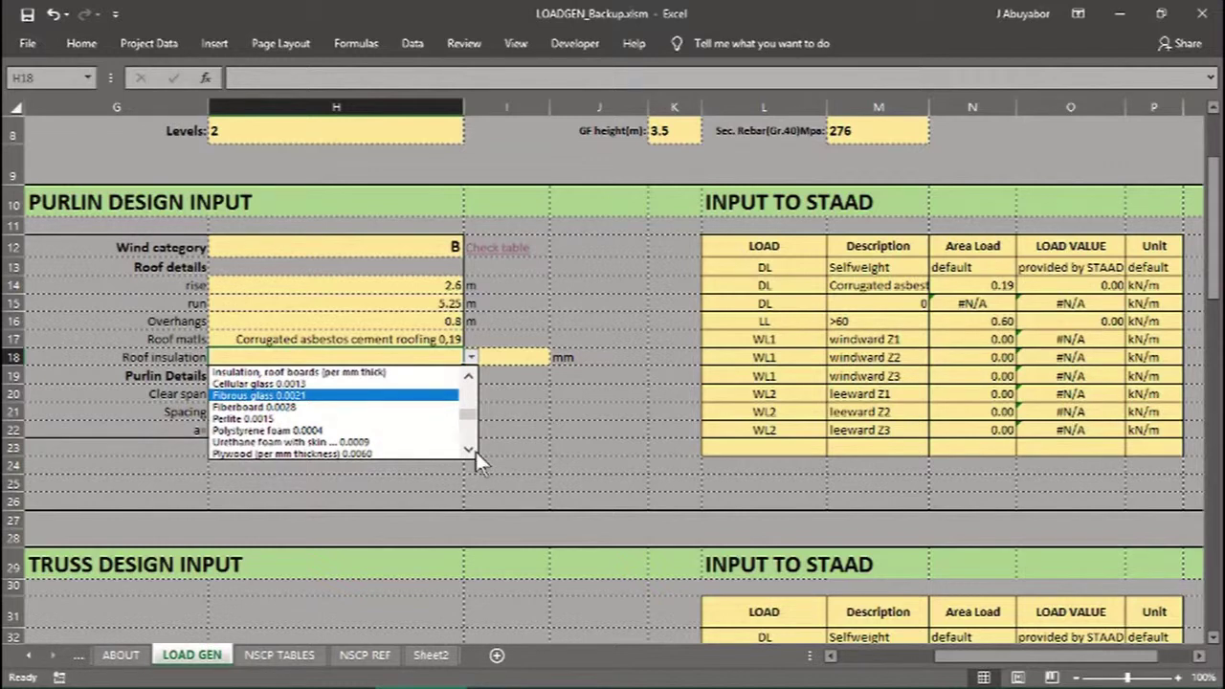
pyautogui.click(330, 429)
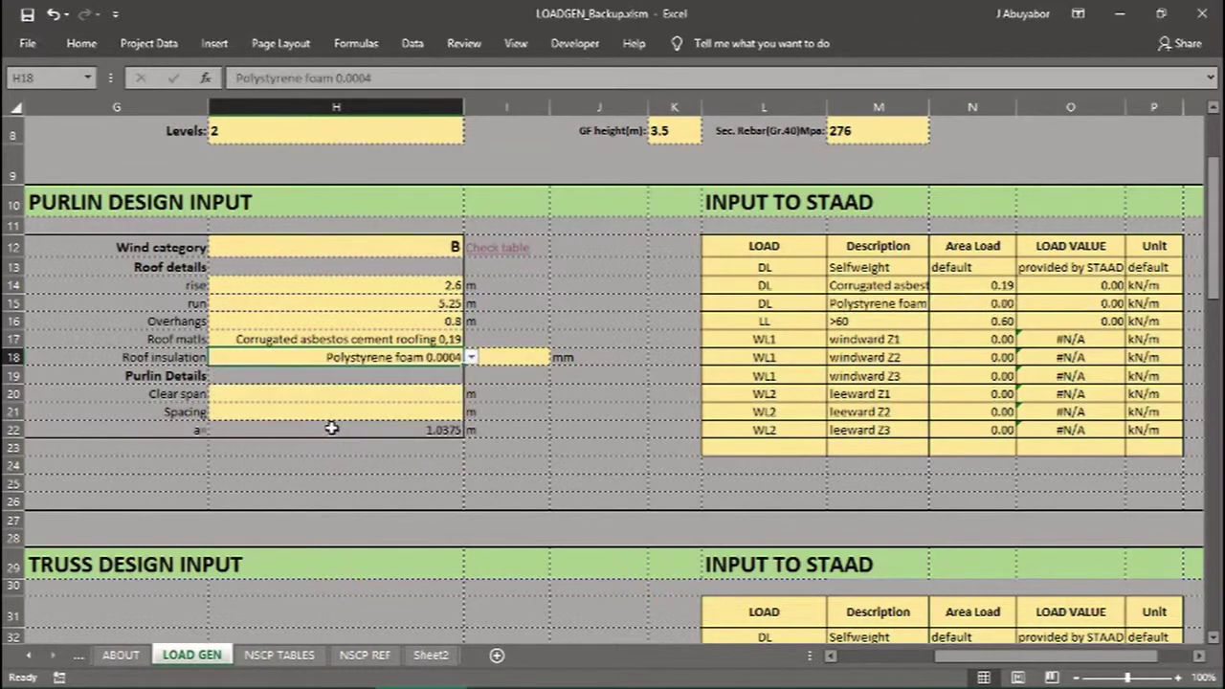
pyautogui.click(491, 356)
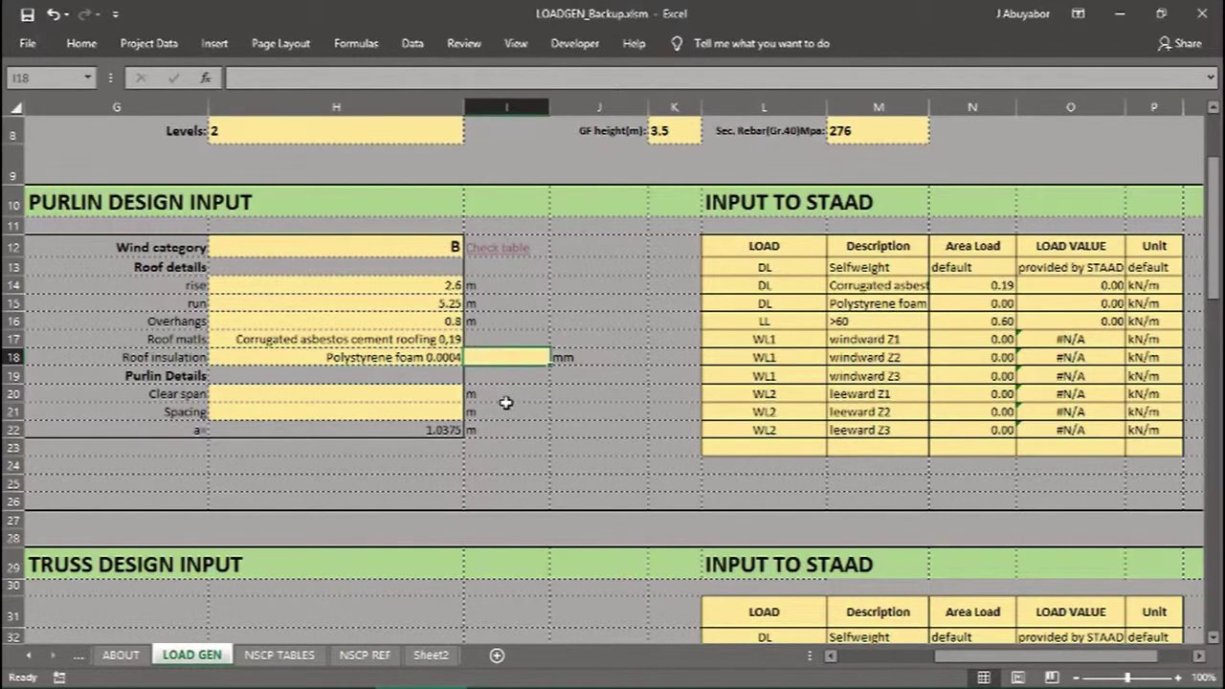
pyautogui.write('12')
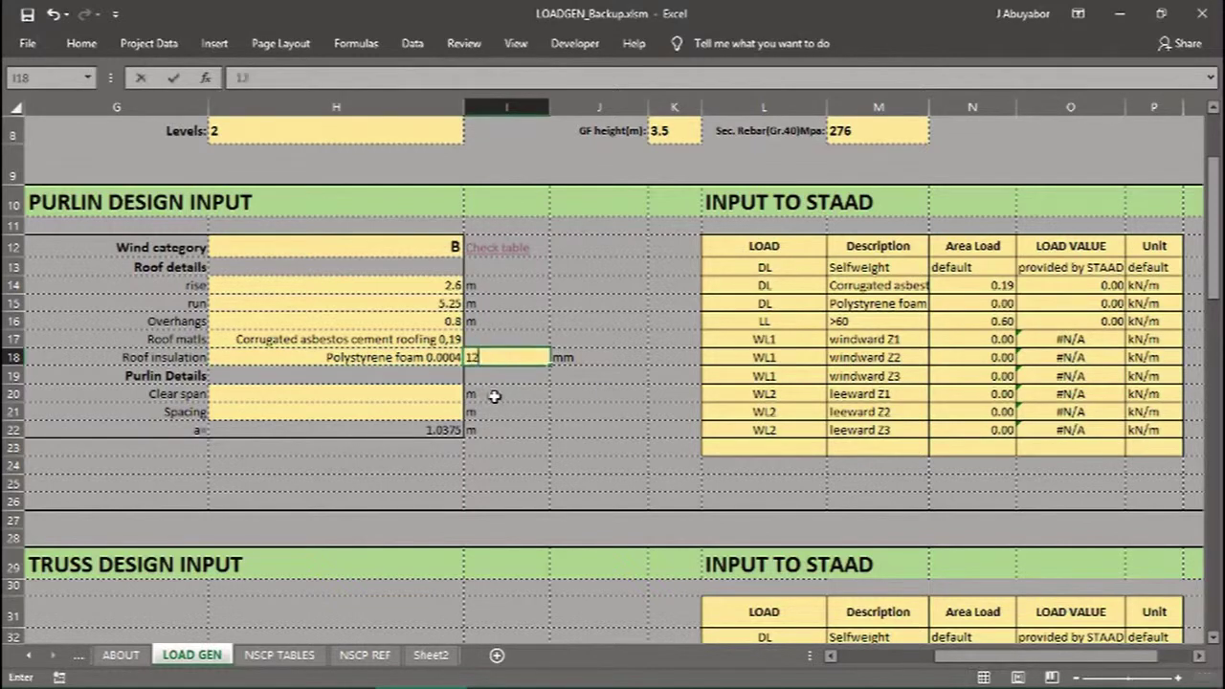
pyautogui.click(428, 390)
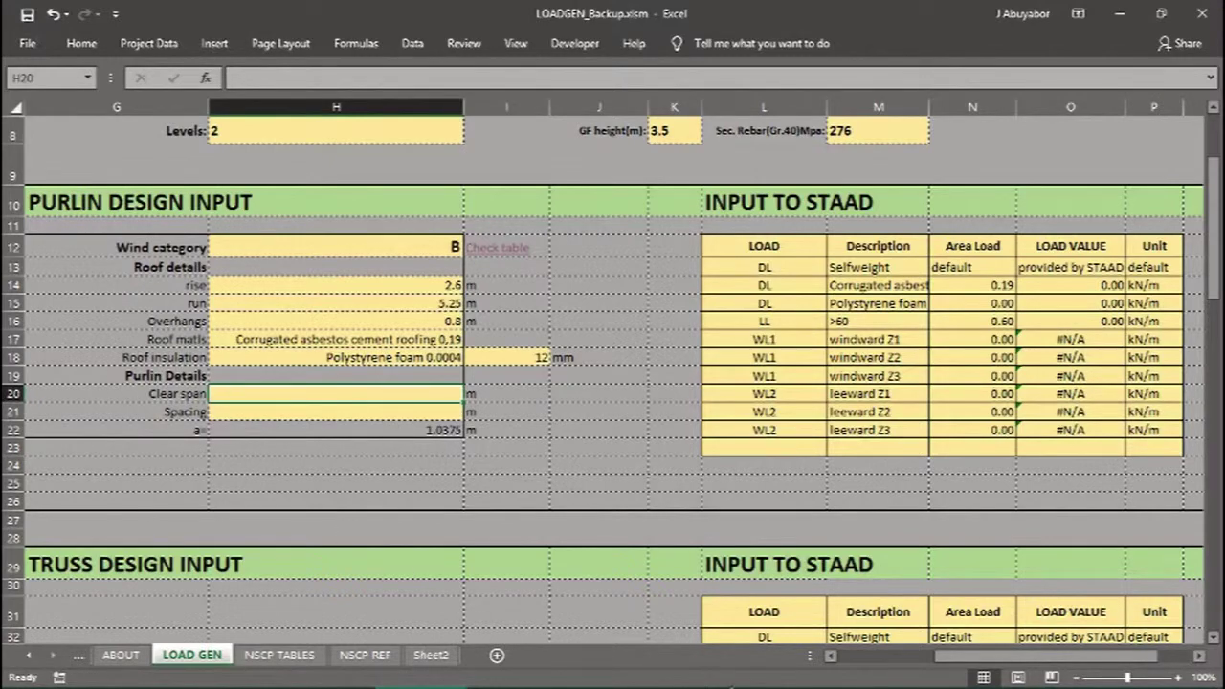
# - Switch to AutoCAD and measure the distance between two adjacent truss lines on the roof framing plan with the linear dimension command
pyautogui.click(828, 674)
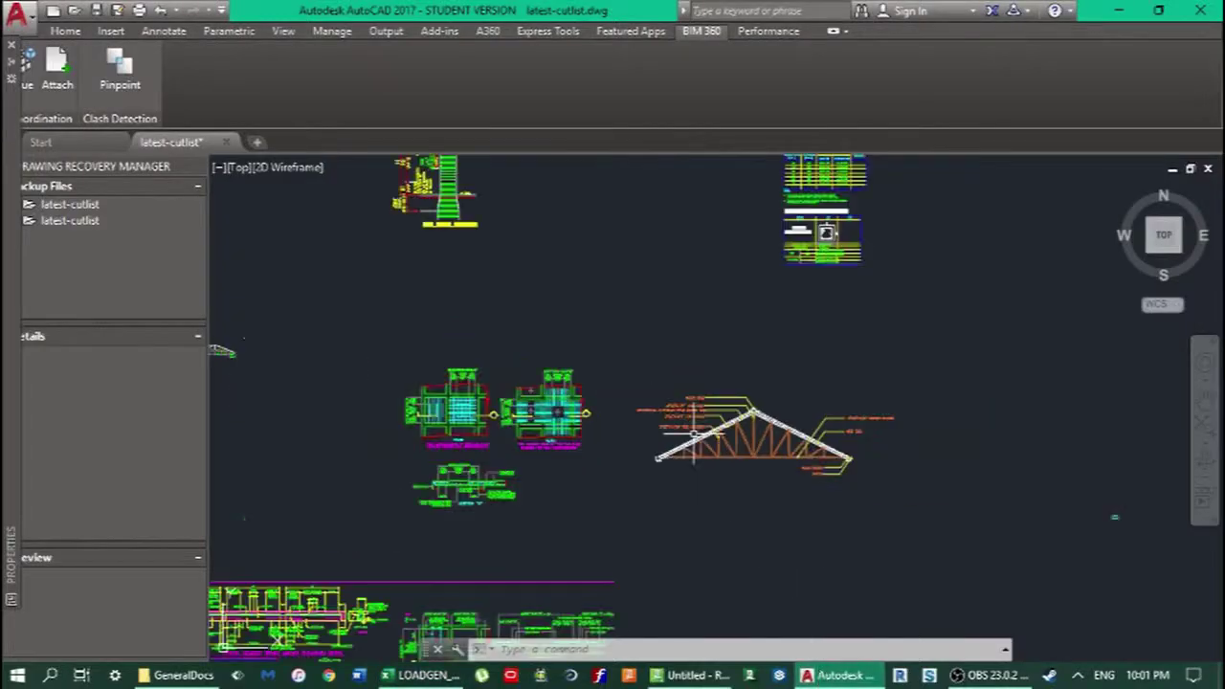
pyautogui.scroll(-5, 690, 430)
pyautogui.scroll(3, 669, 437)
pyautogui.scroll(6, 497, 440)
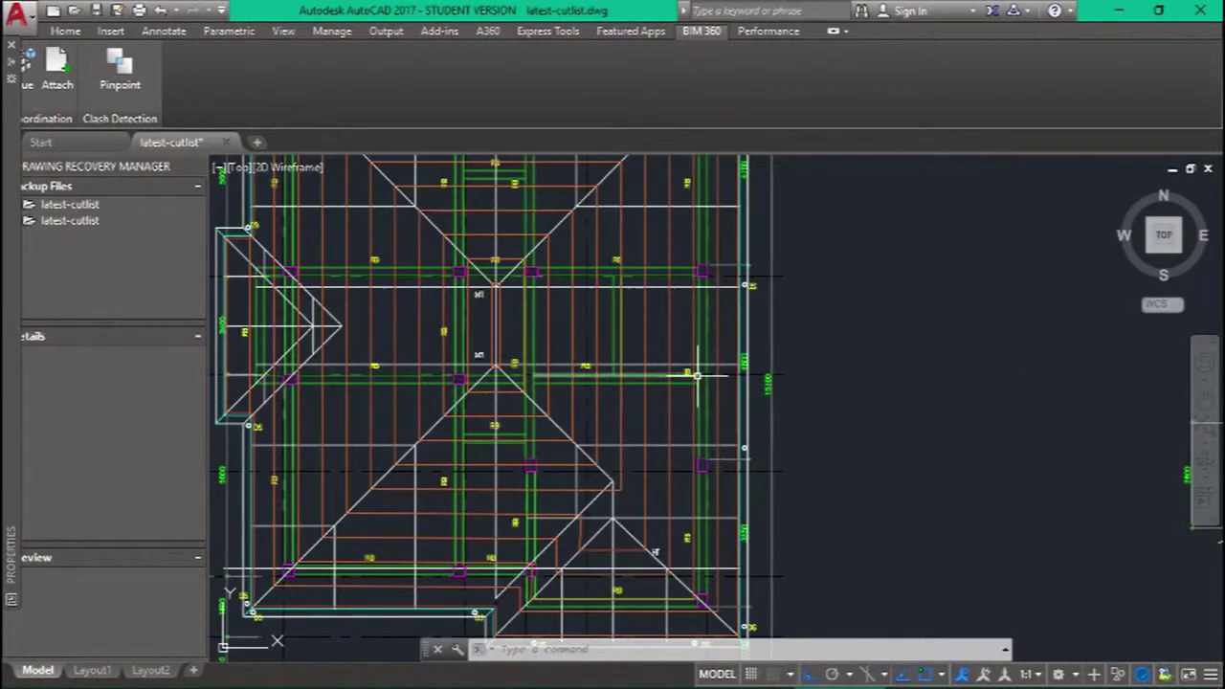
pyautogui.scroll(2, 698, 339)
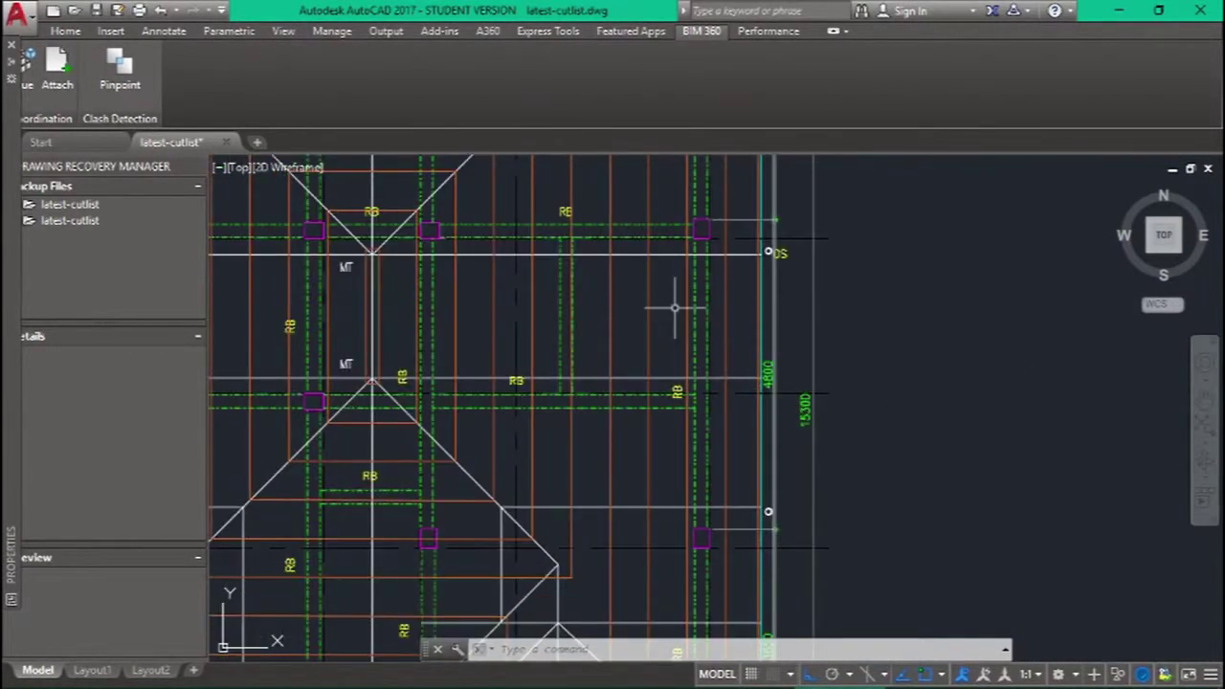
pyautogui.press('Return')
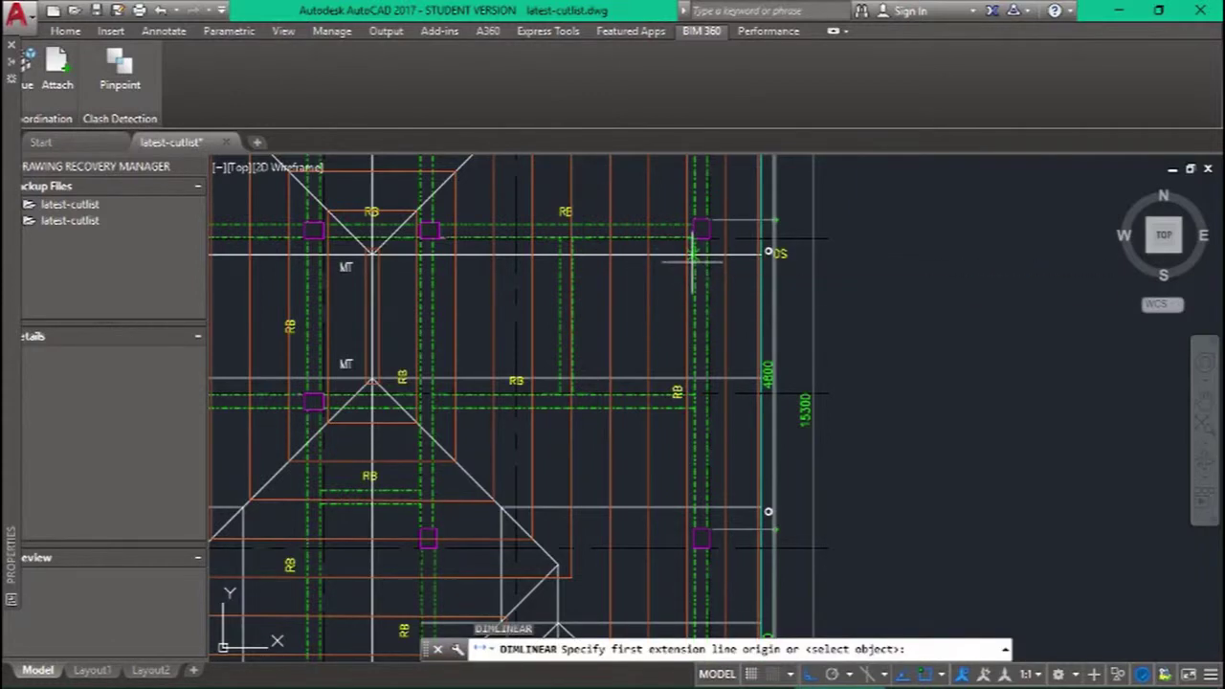
pyautogui.click(687, 255)
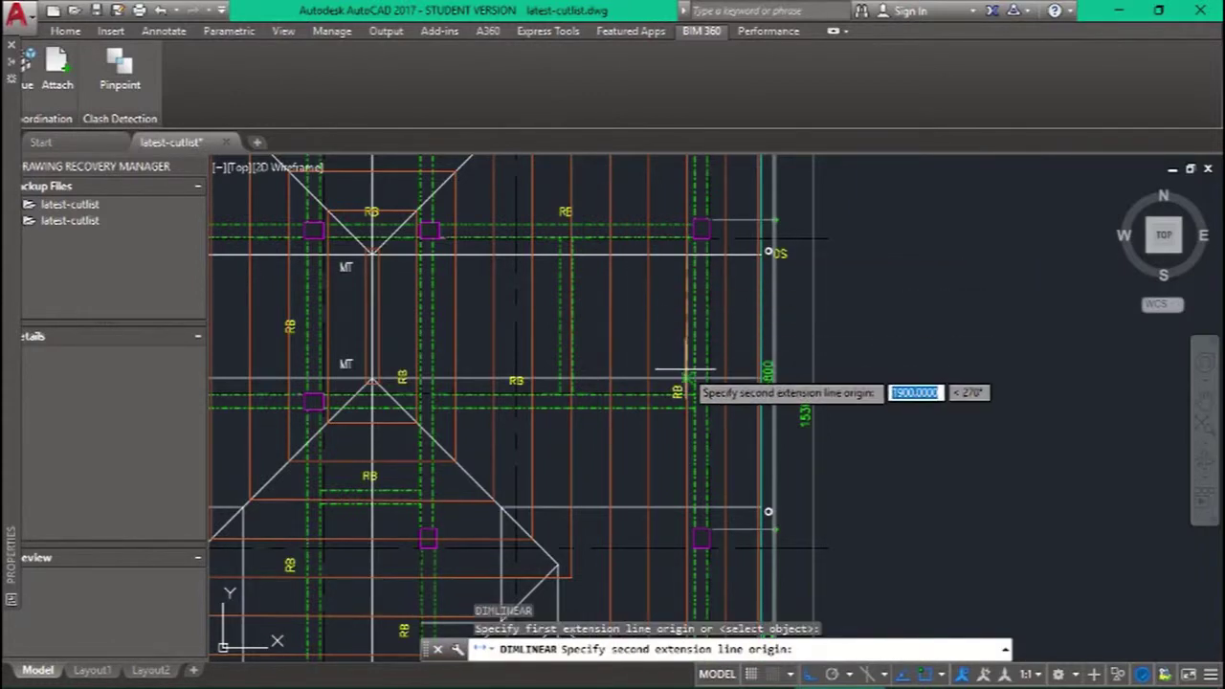
pyautogui.press('Escape')
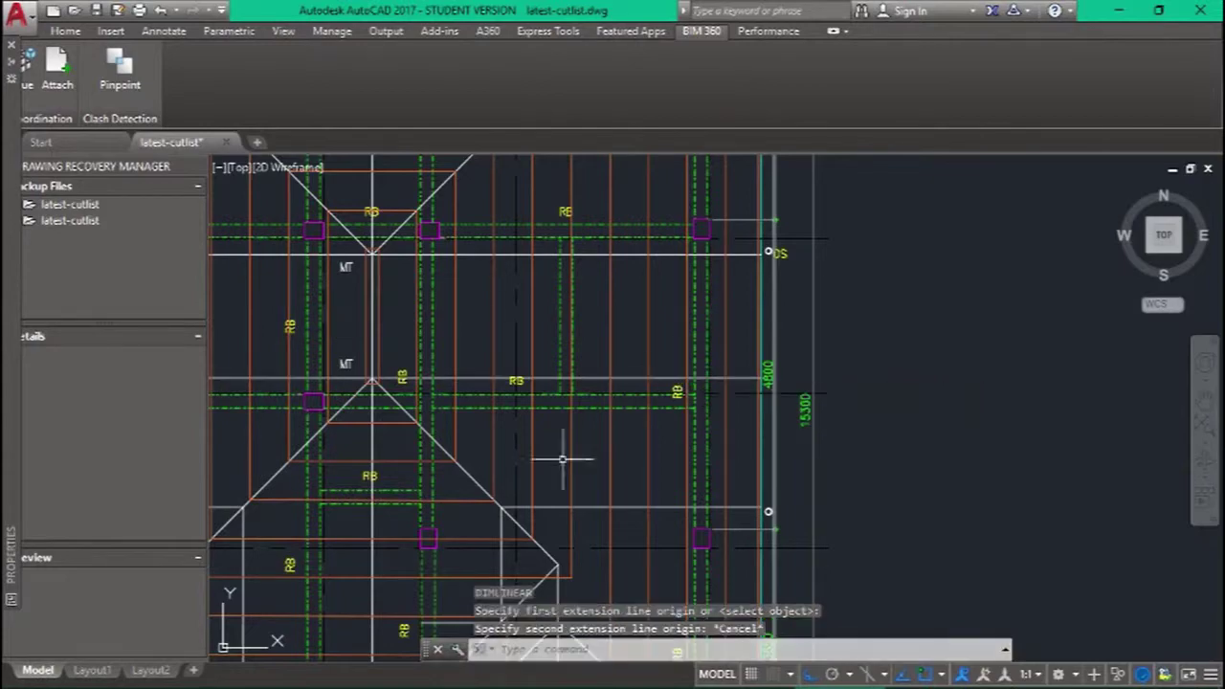
# - Switch back to Excel and set the purlin clear span to 1.9 m
pyautogui.click(418, 674)
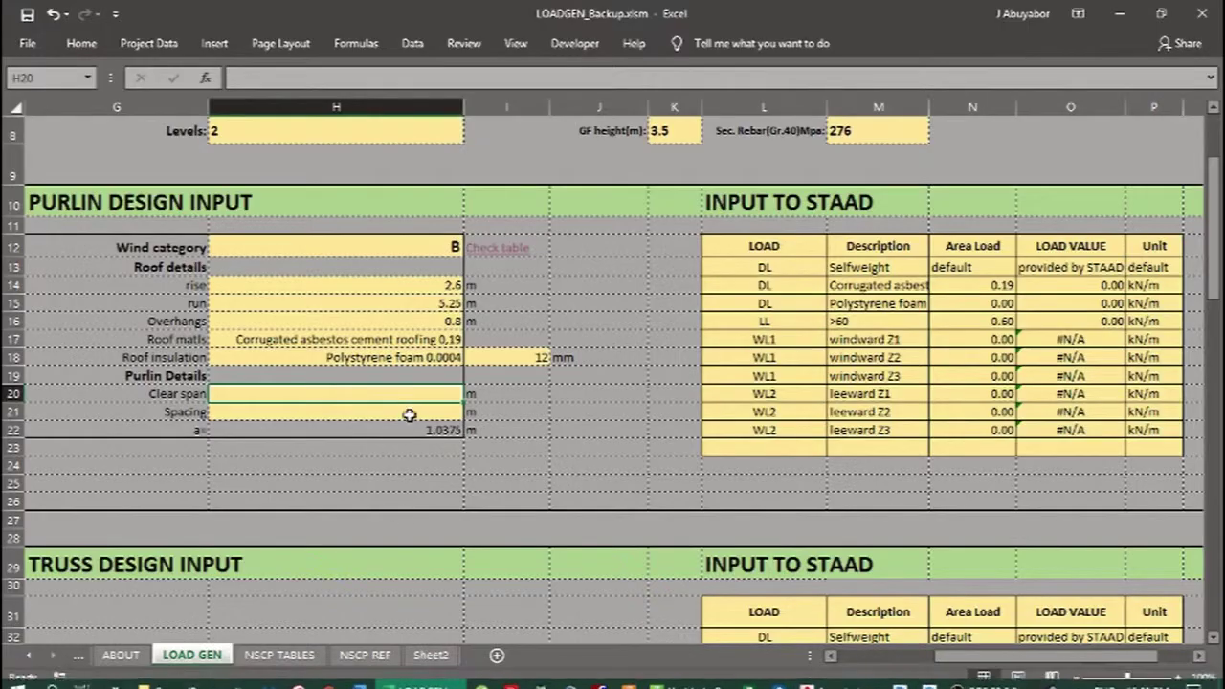
pyautogui.write('1.9')
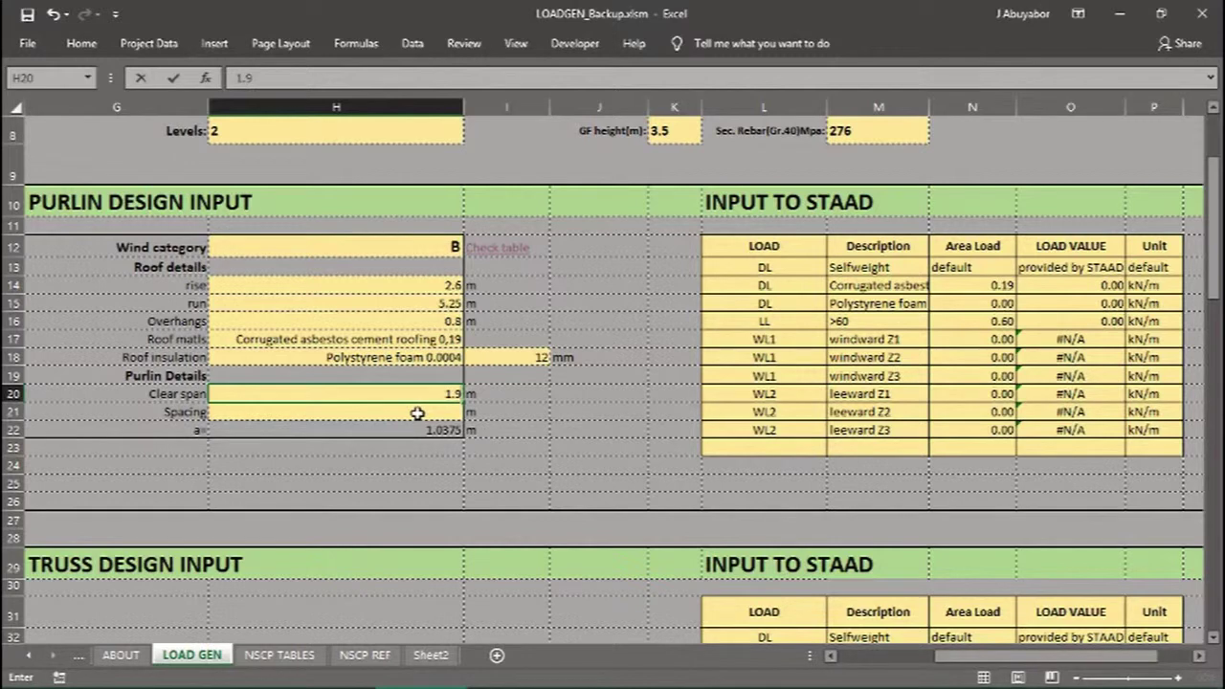
pyautogui.press('Return')
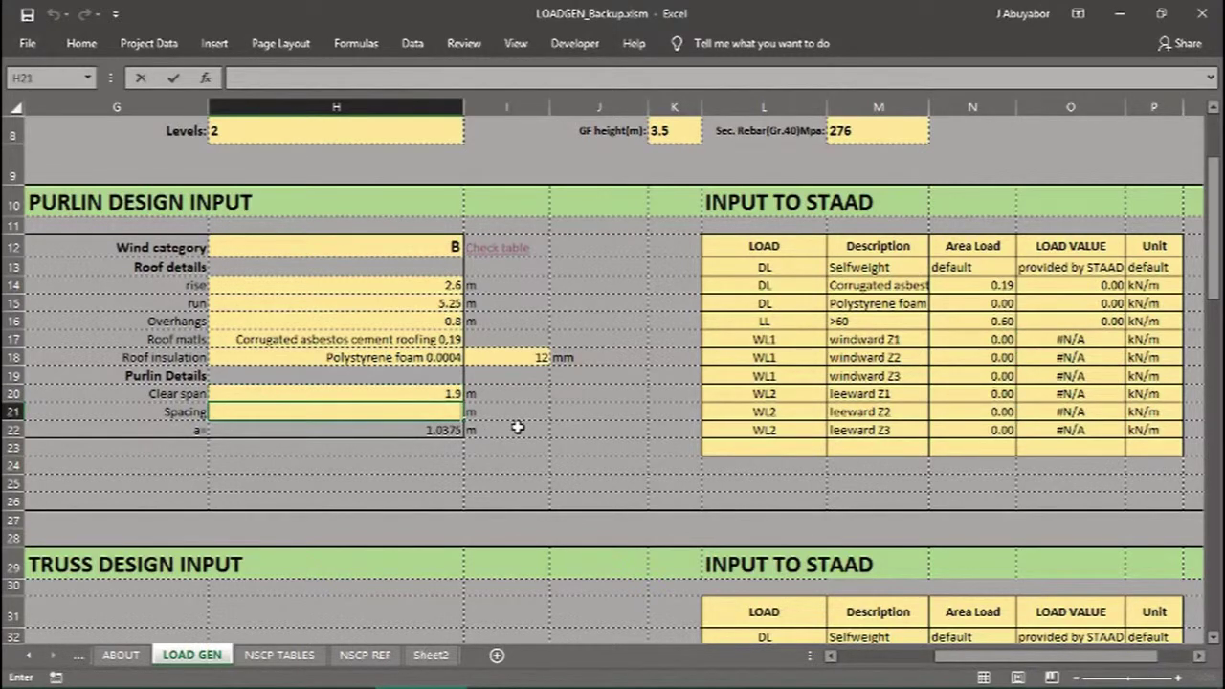
# - Switch to AutoCAD and measure the spacing between two adjacent purlins on the roof framing plan with the linear dimension command
pyautogui.click(836, 680)
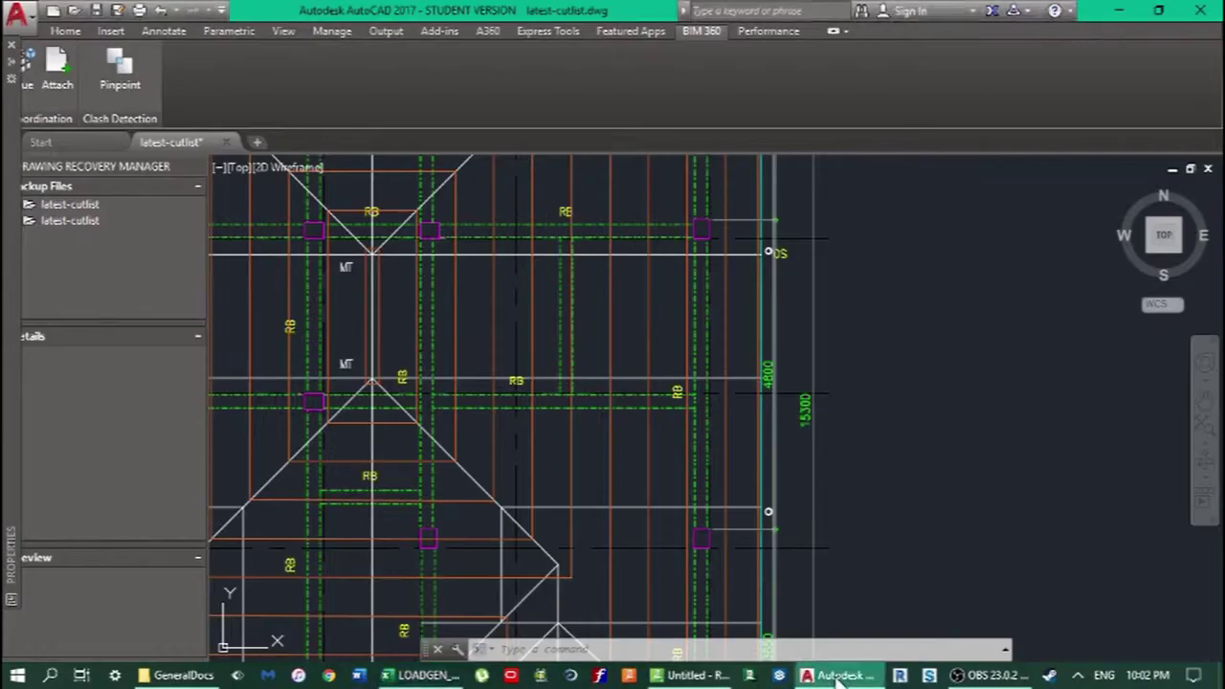
pyautogui.write('dli')
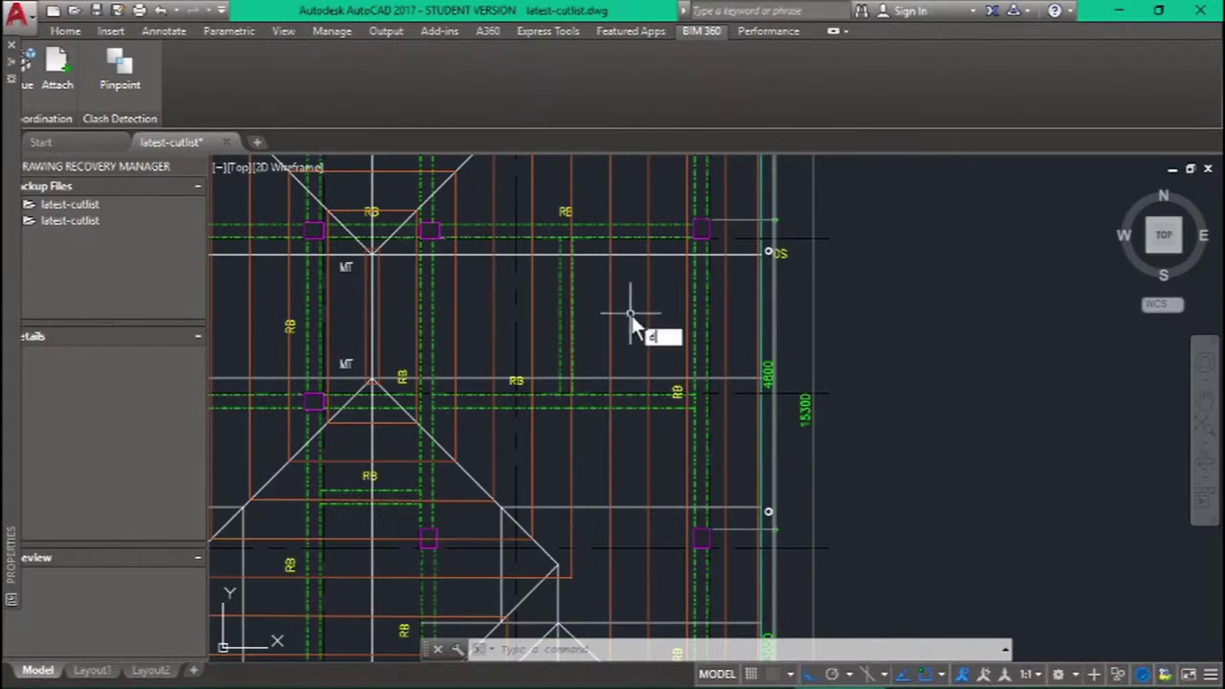
pyautogui.press('Return')
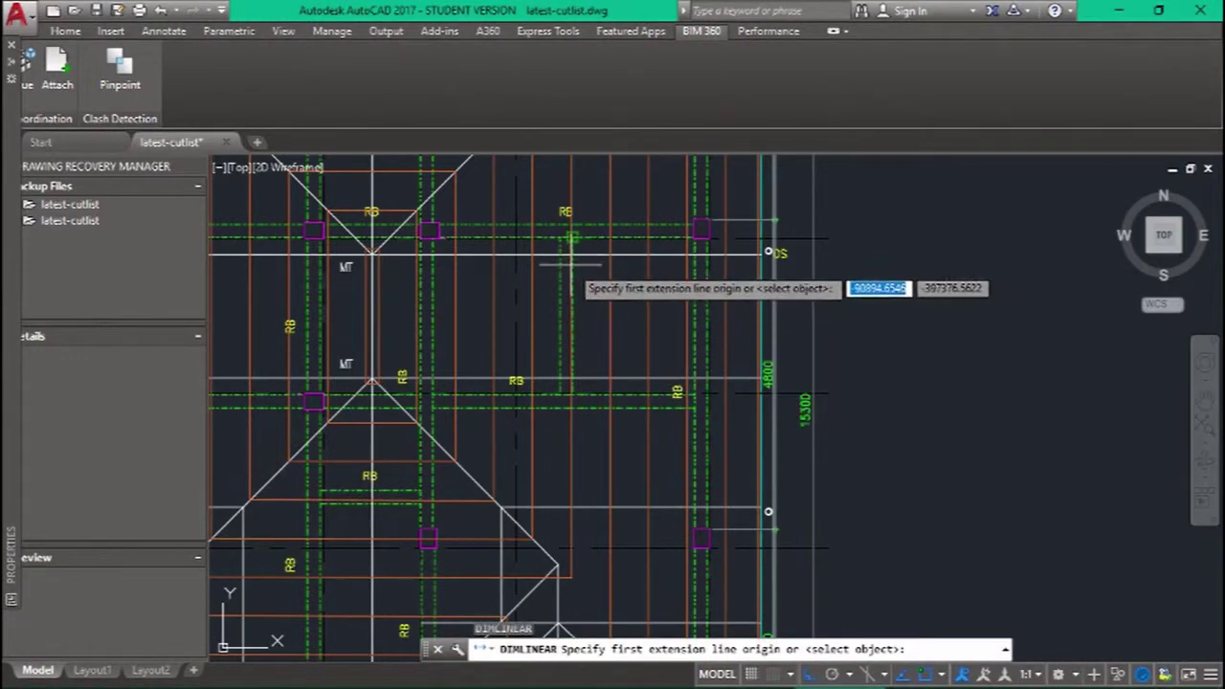
pyautogui.click(570, 255)
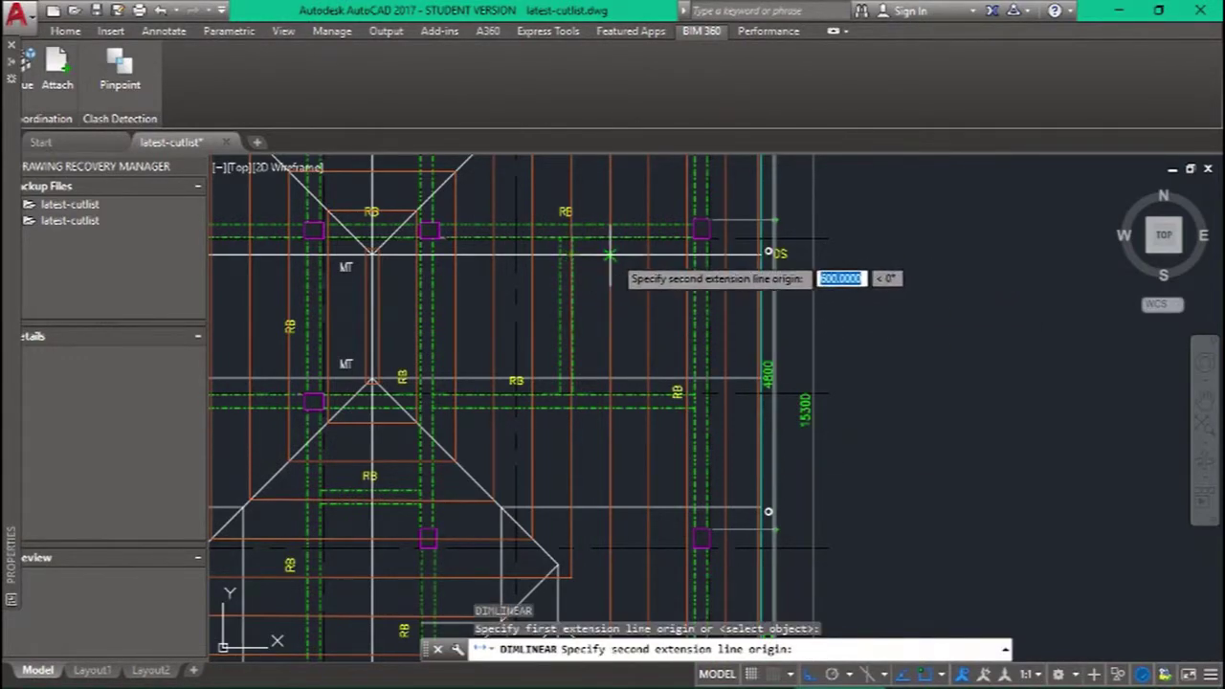
pyautogui.press('Escape')
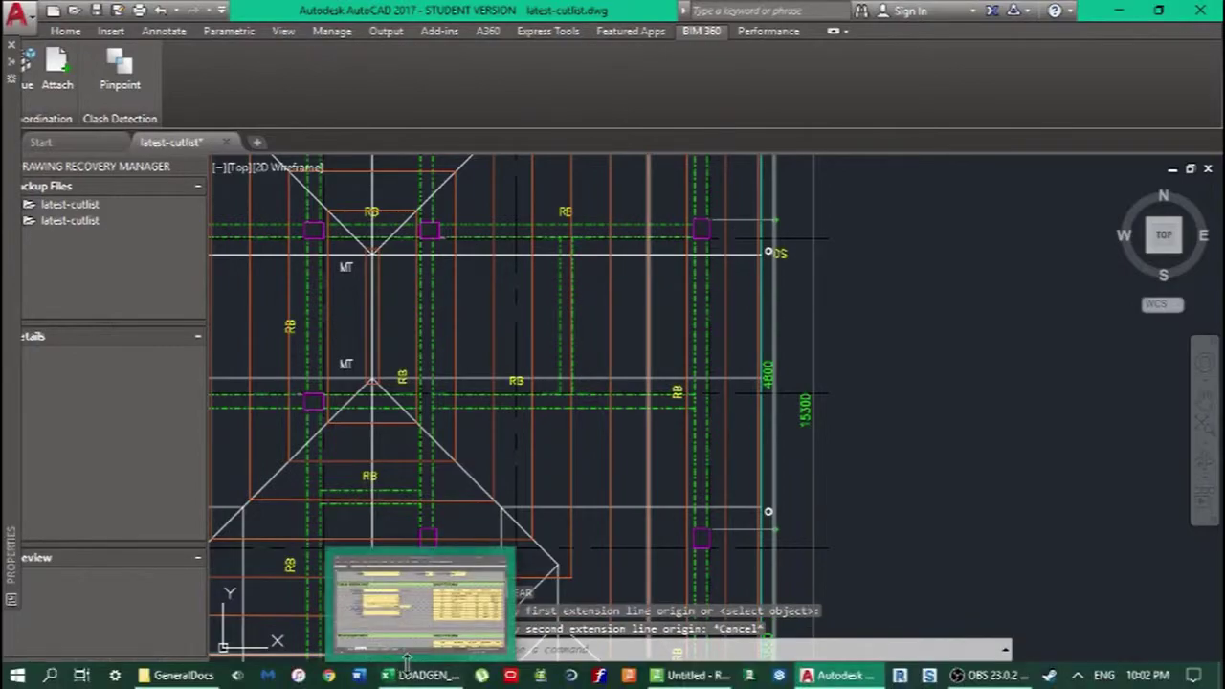
# - Return to the Excel workbook and set the purlin spacing to 0.6 m
pyautogui.click(414, 675)
pyautogui.write('0.6')
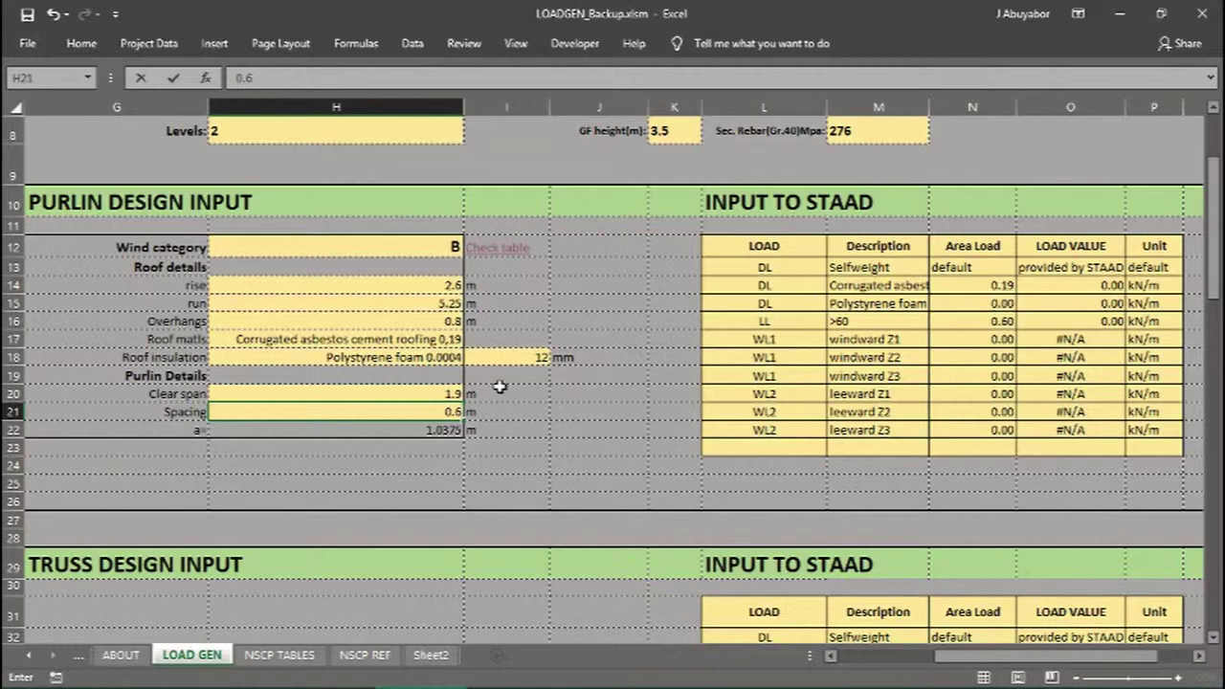
pyautogui.press('Return')
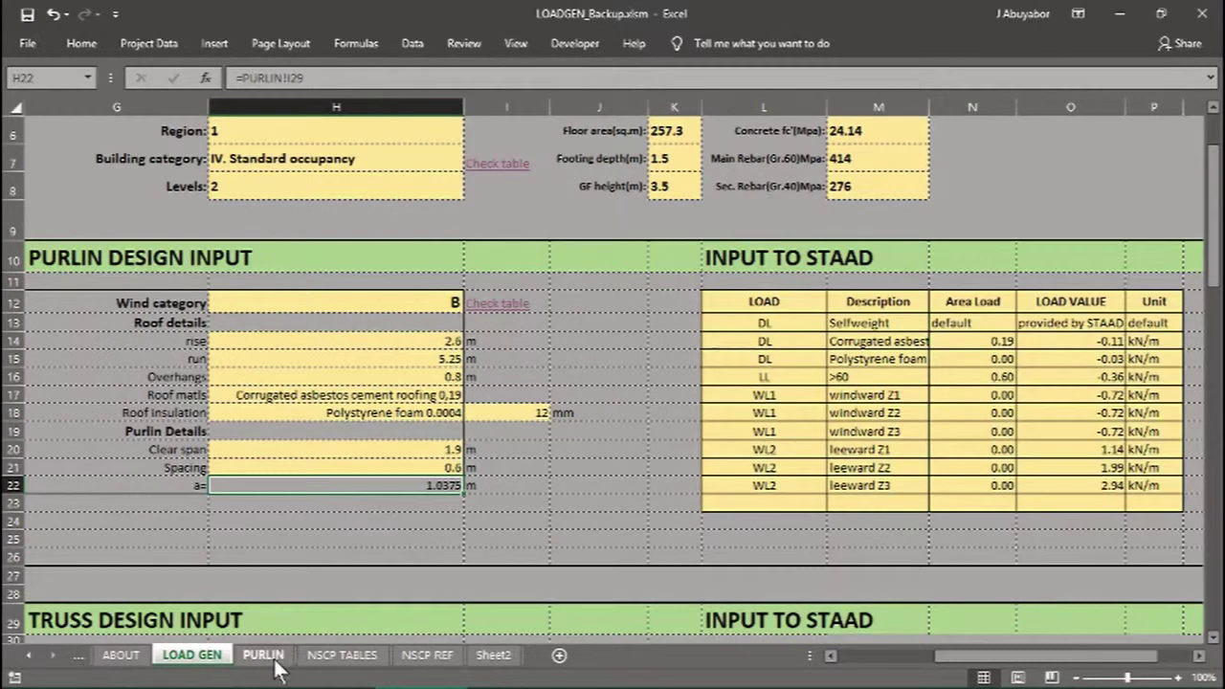
# - Hide the PURLIN sheet and return to the LOAD GEN sheet
pyautogui.click(268, 658)
pyautogui.rightClick(274, 660)
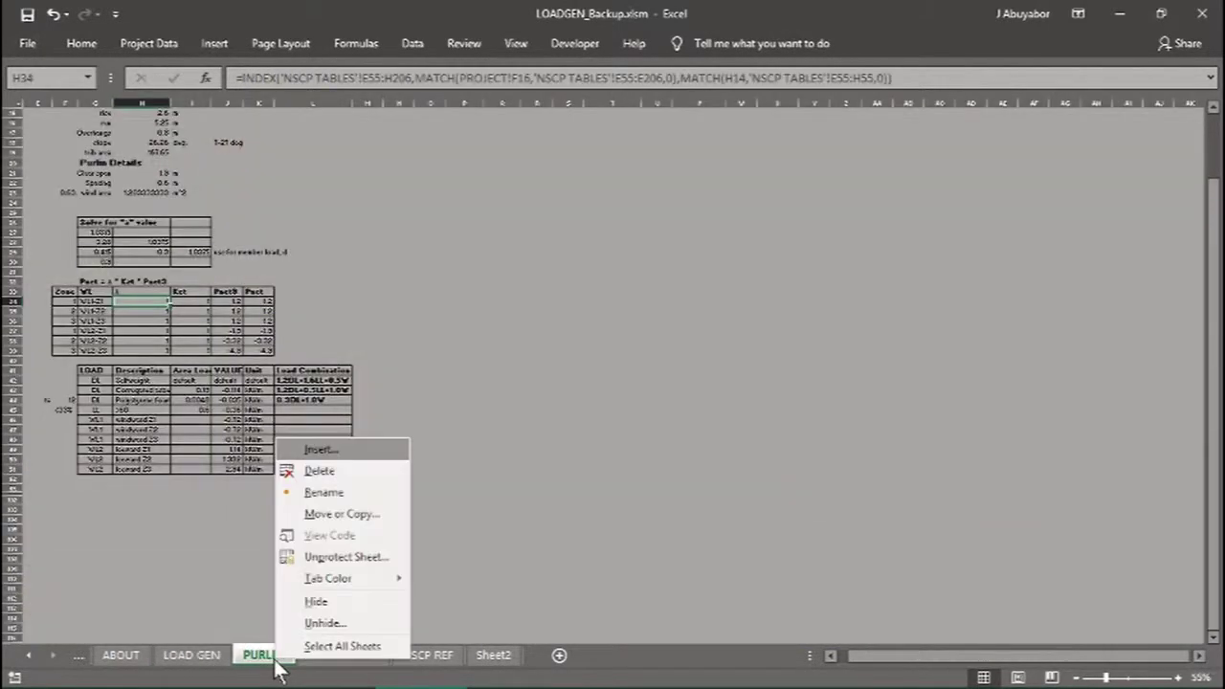
pyautogui.click(314, 599)
pyautogui.click(203, 658)
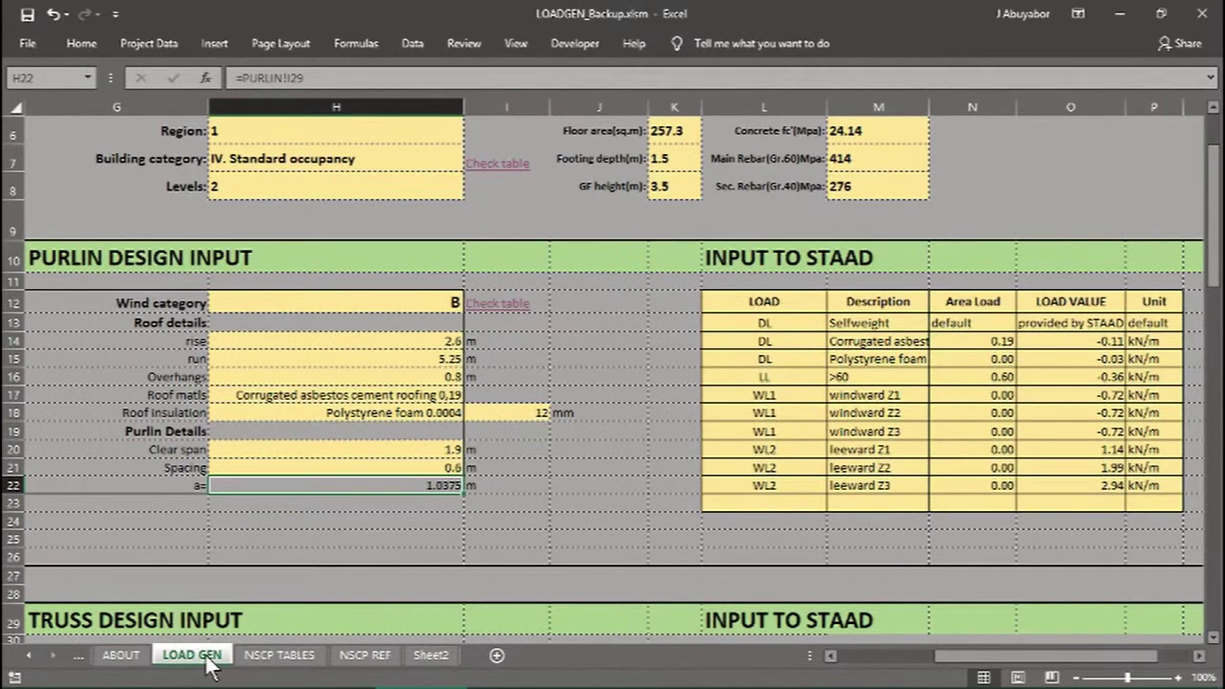
# - Review the roof and purlin entries in the Purlin Design Input section, down to the start of the Truss Design Input section
pyautogui.click(412, 543)
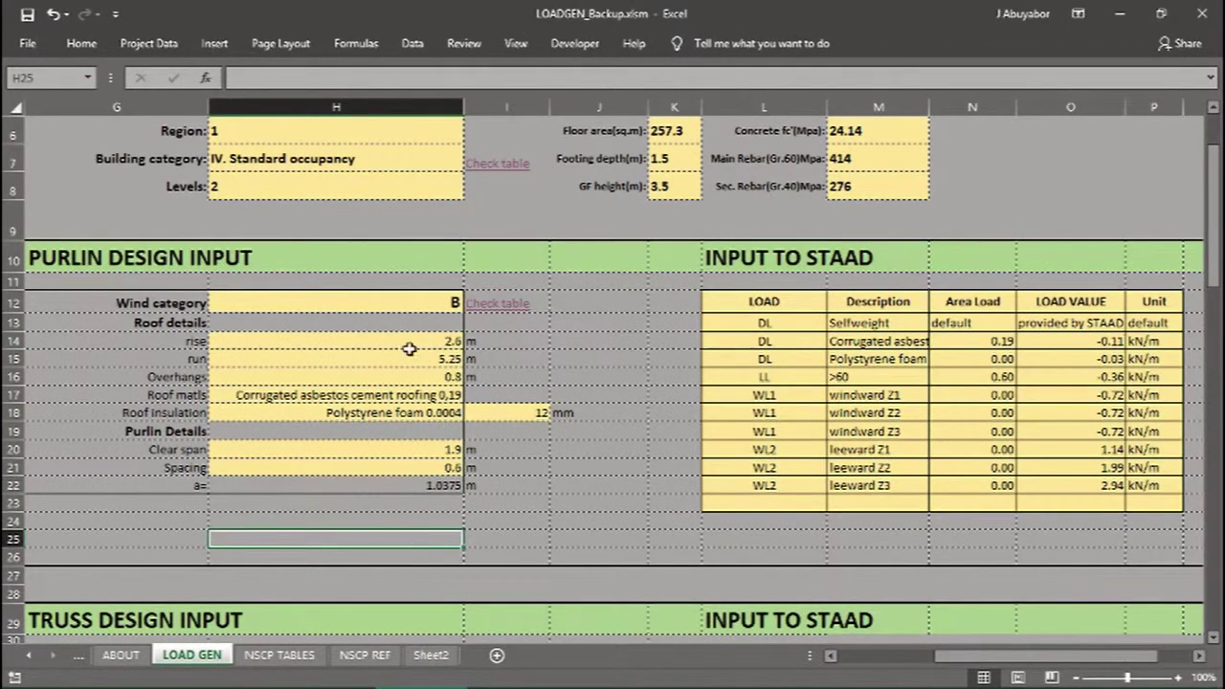
pyautogui.moveTo(410, 347); pyautogui.dragTo(411, 360)
pyautogui.click(430, 434)
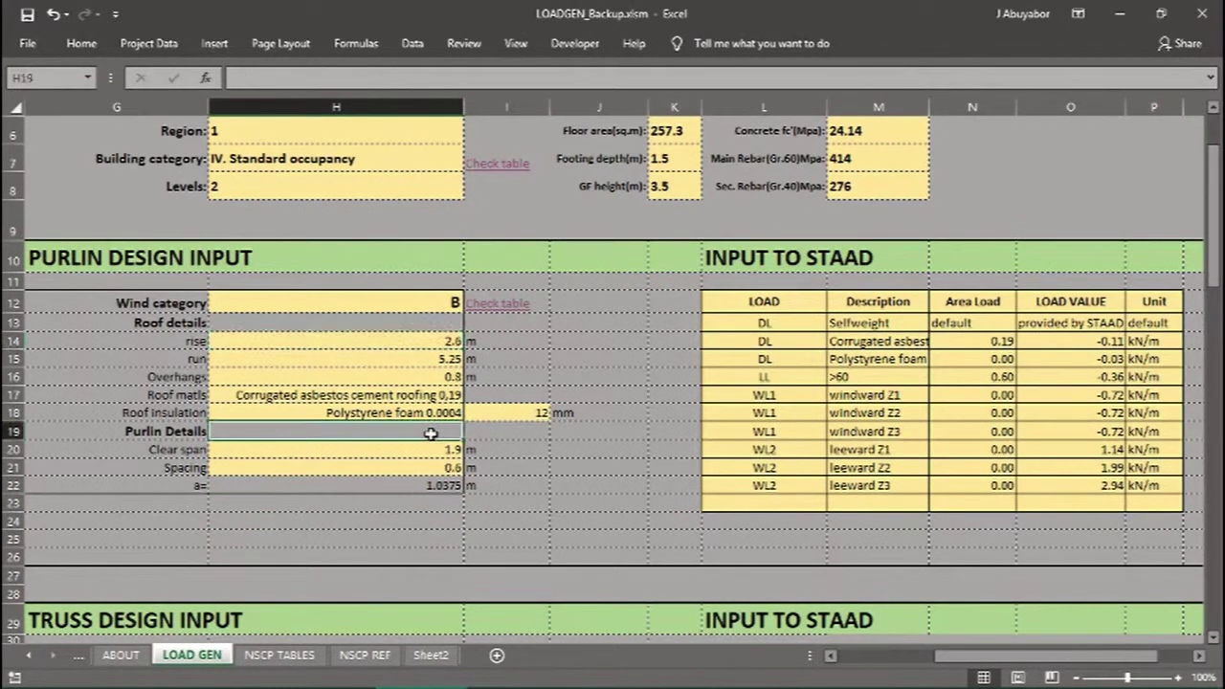
pyautogui.click(426, 469)
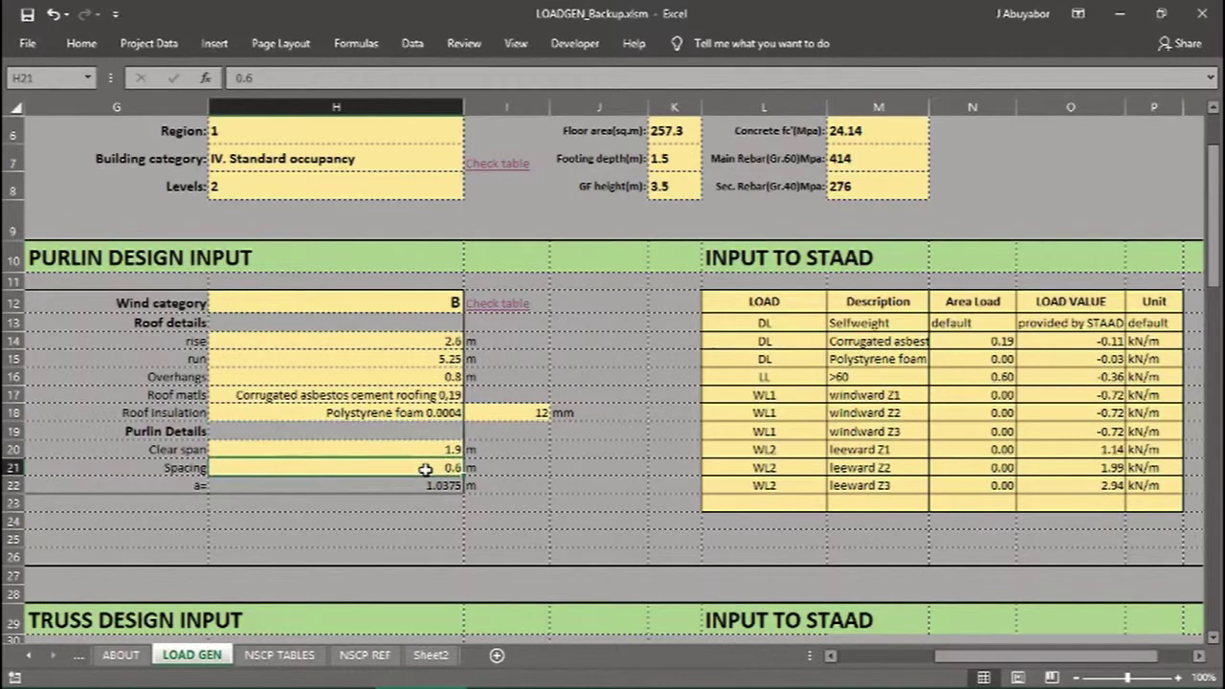
pyautogui.click(417, 524)
pyautogui.scroll(-1, 417, 524)
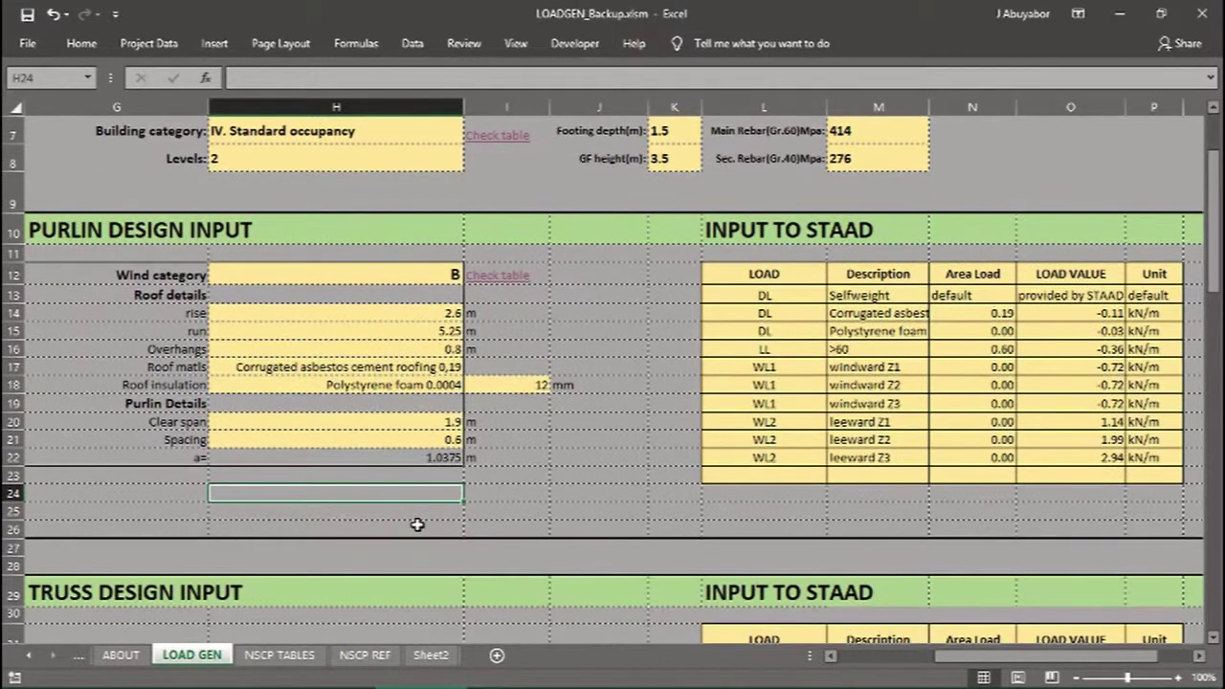
pyautogui.scroll(-2, 417, 524)
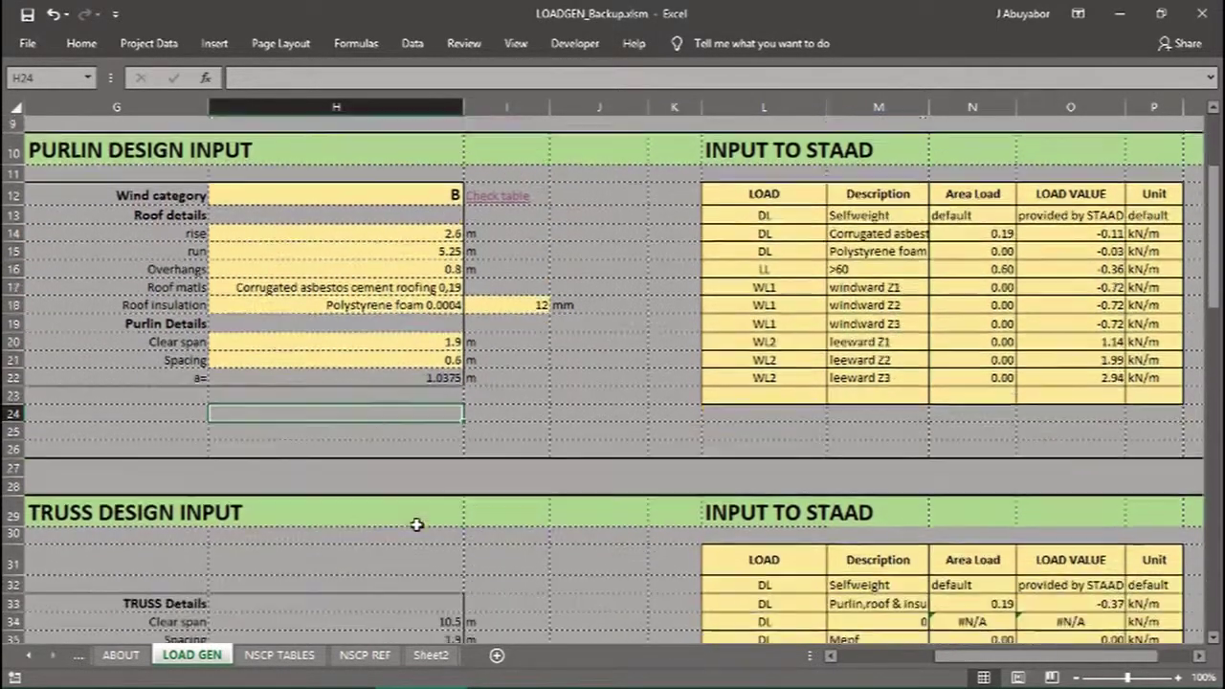
pyautogui.scroll(3, 417, 524)
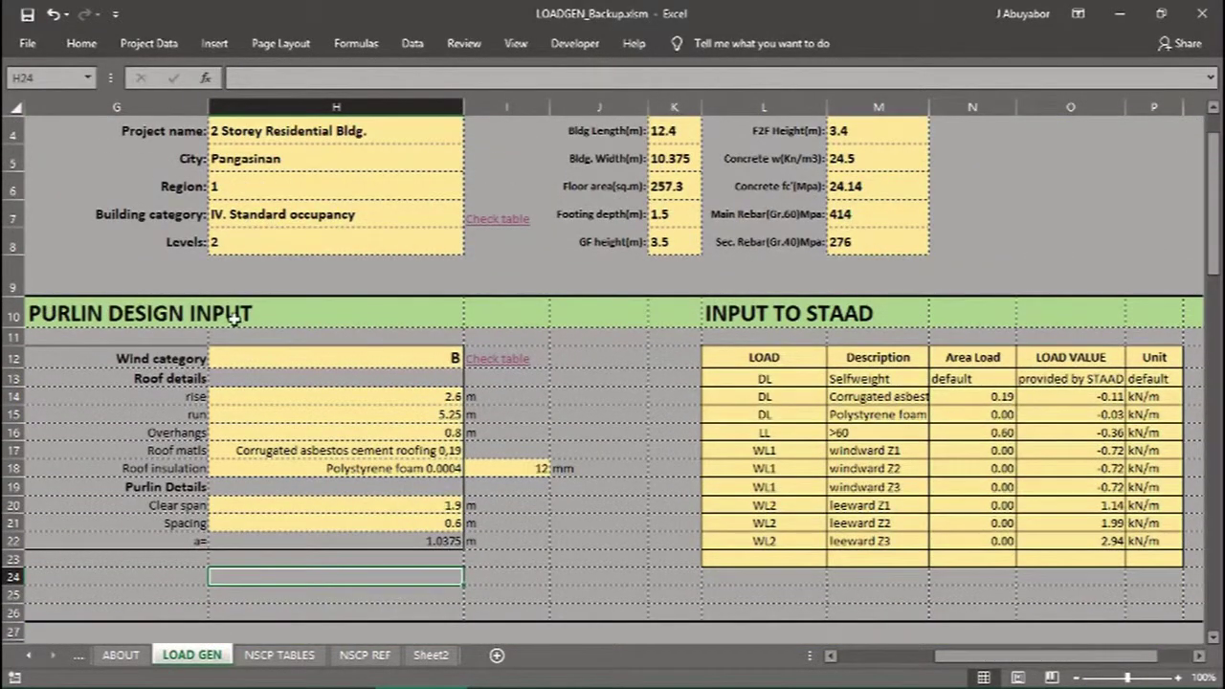
pyautogui.moveTo(45, 313); pyautogui.dragTo(250, 314)
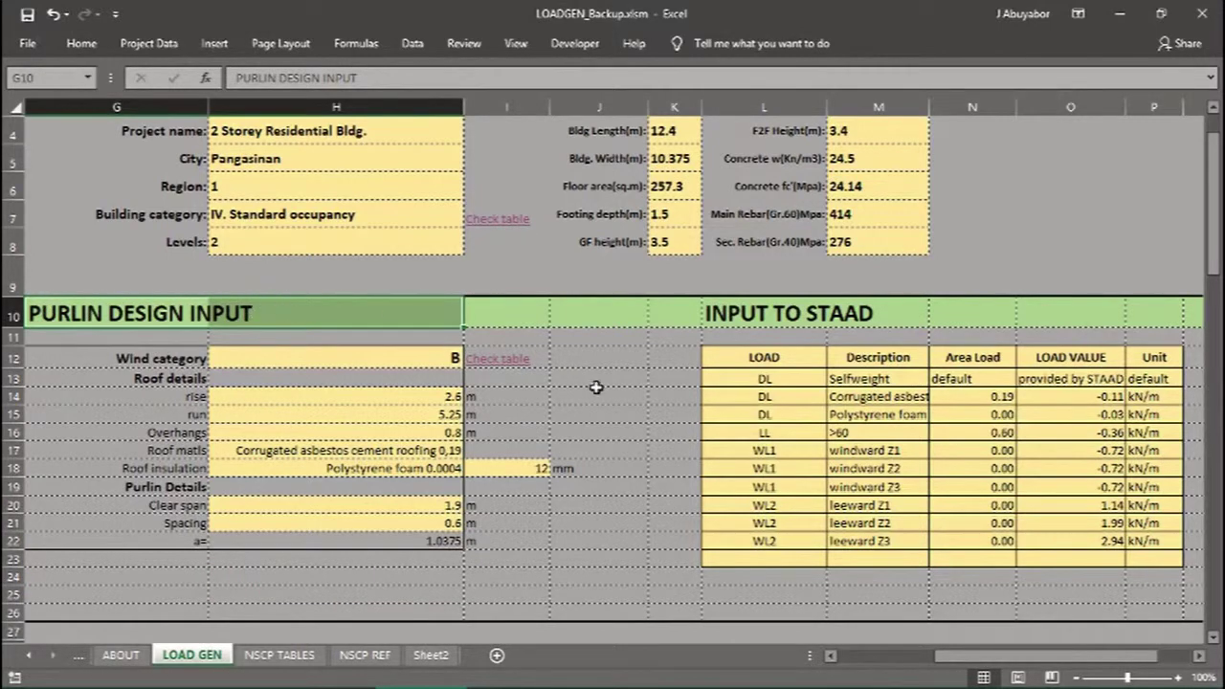
pyautogui.click(613, 430)
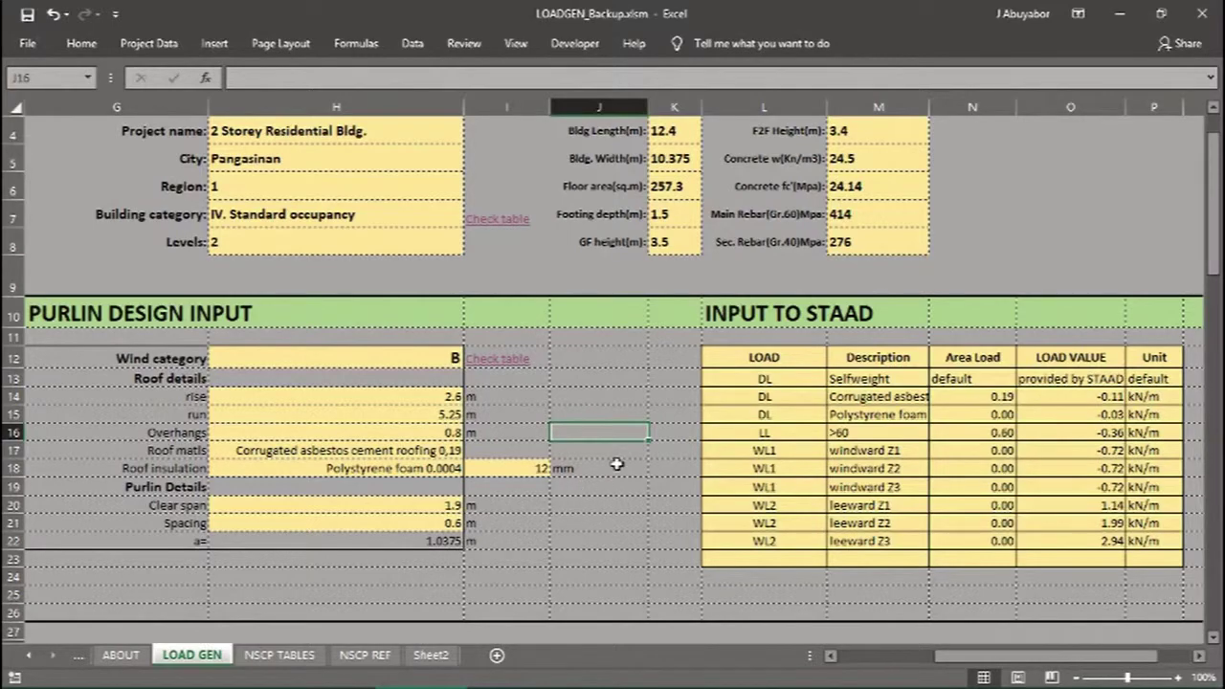
# - Set the ceiling finish in the Truss Design Input section to "Suspended steel channel system, 0.1"
pyautogui.scroll(-4, 615, 462)
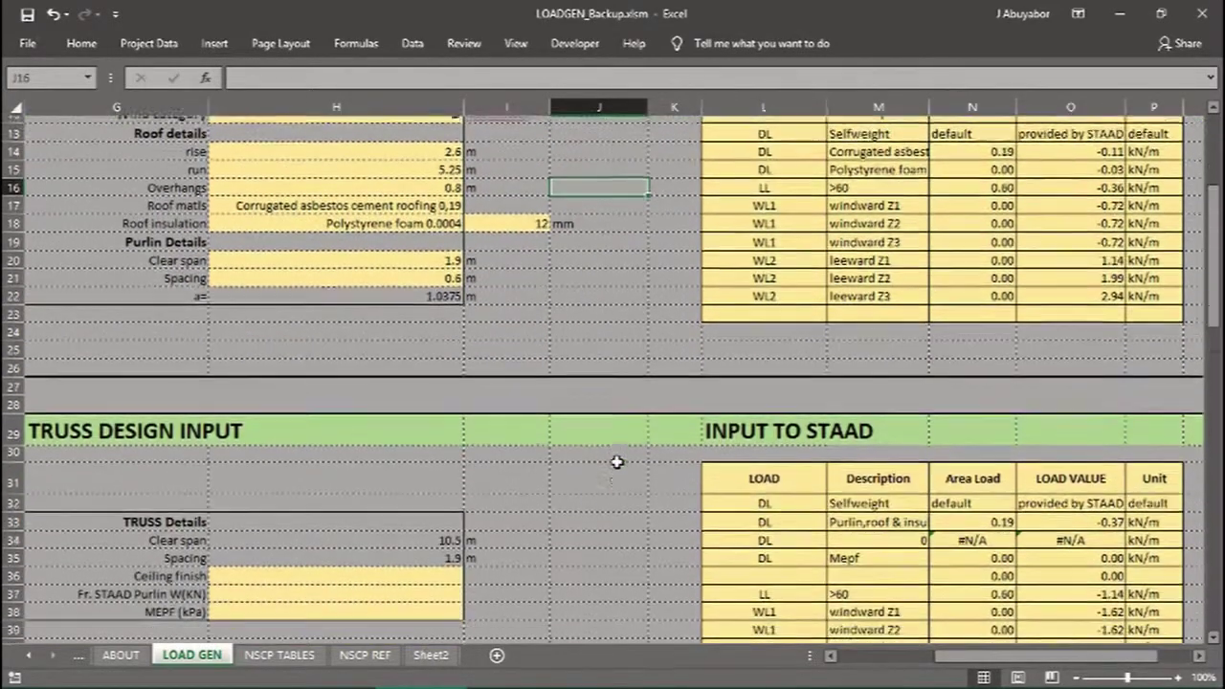
pyautogui.scroll(-2, 615, 462)
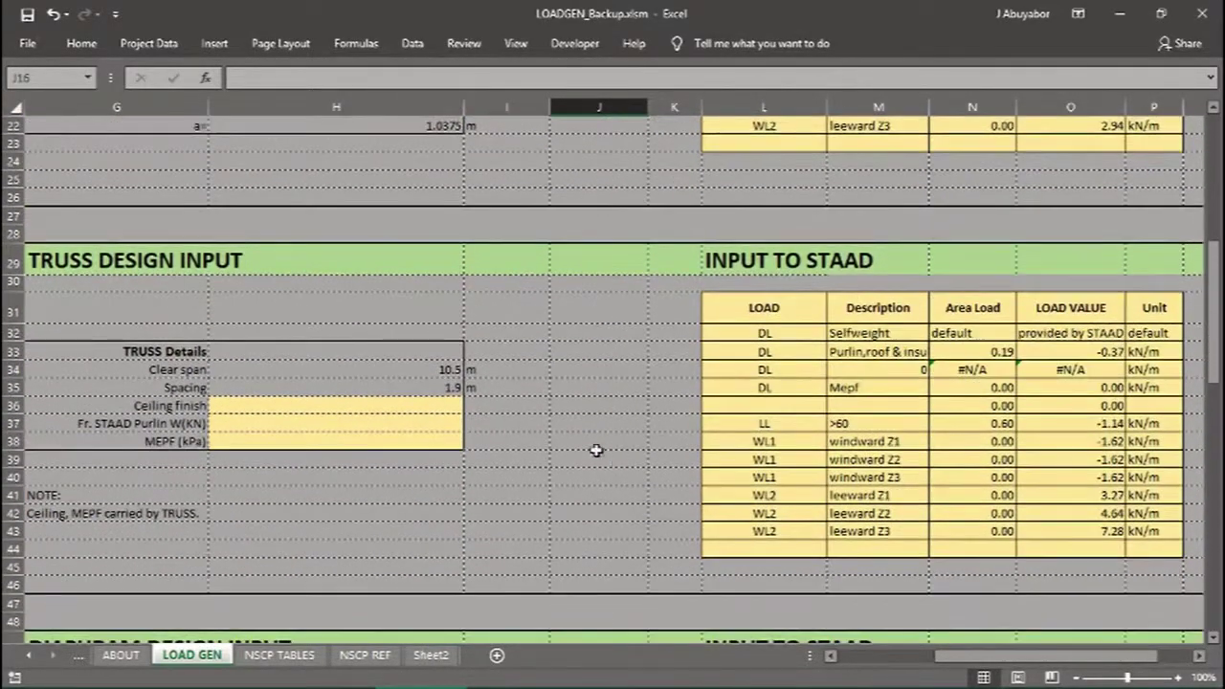
pyautogui.click(403, 409)
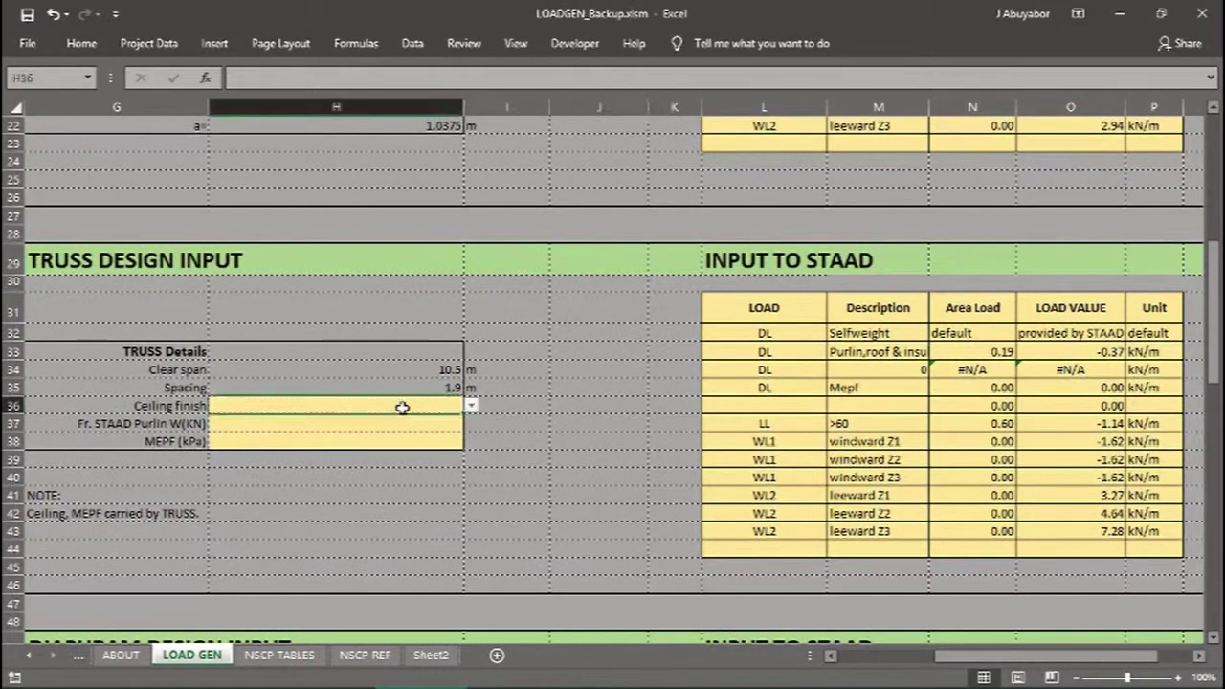
pyautogui.click(470, 410)
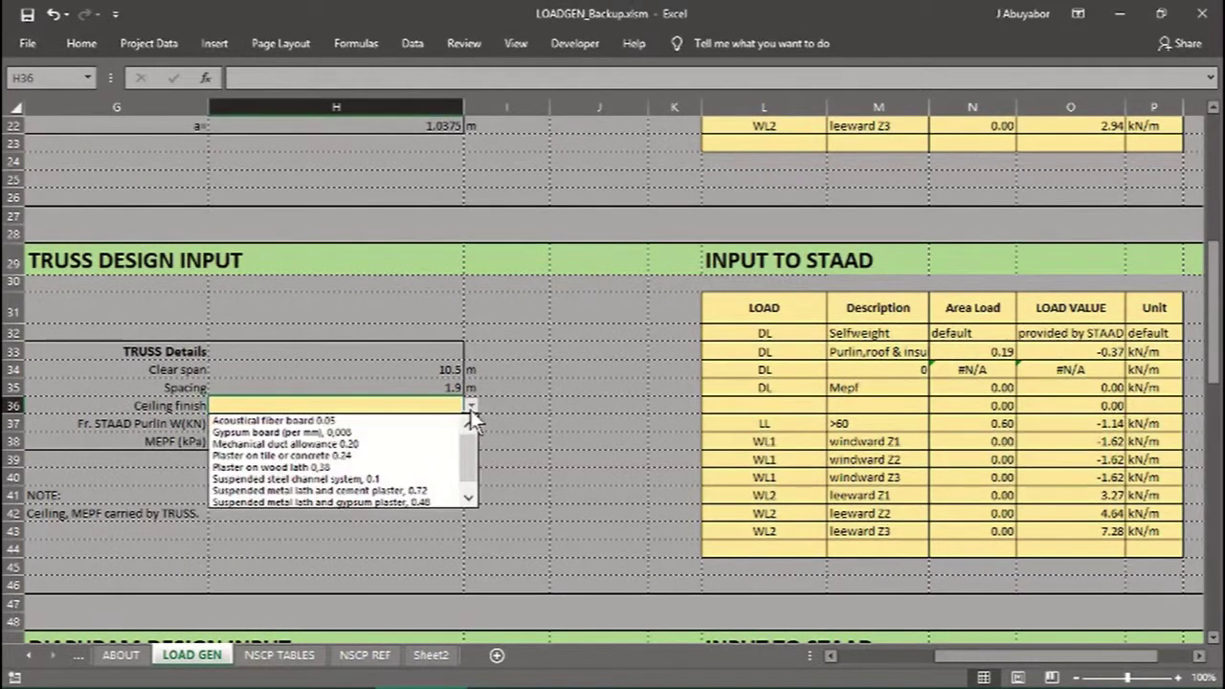
pyautogui.click(404, 478)
# - Set the truss MEPF load to 0.1 kPa in the Truss Design Input section
pyautogui.click(427, 427)
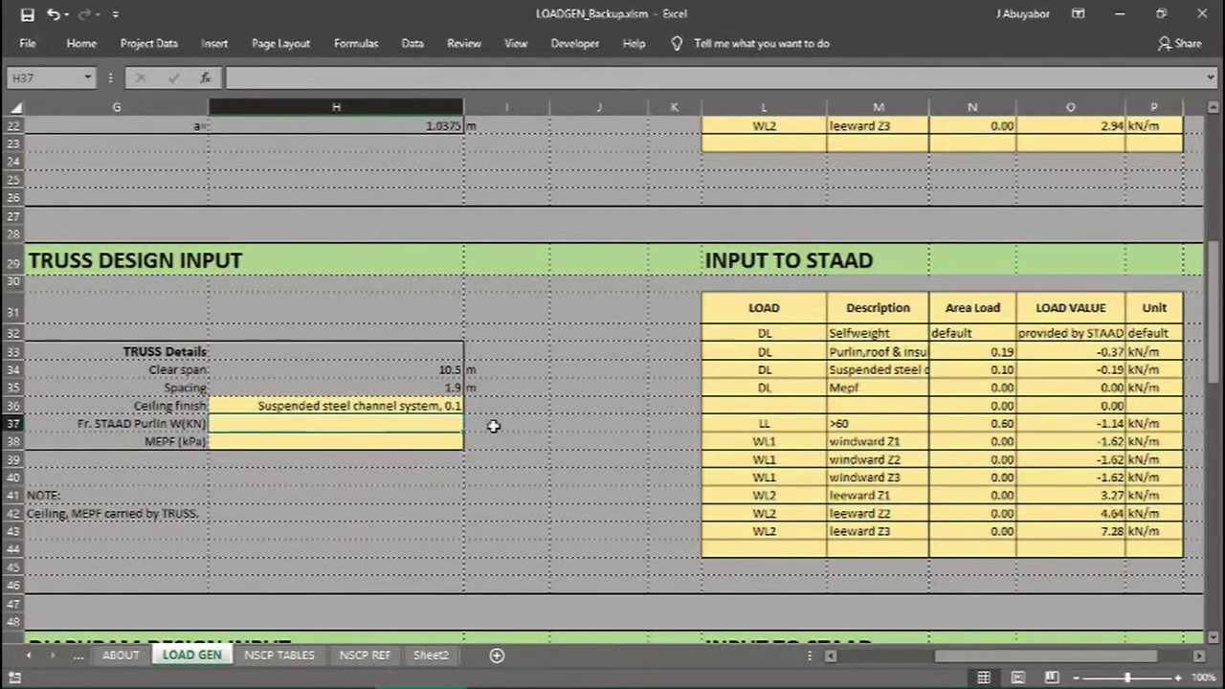
pyautogui.click(444, 443)
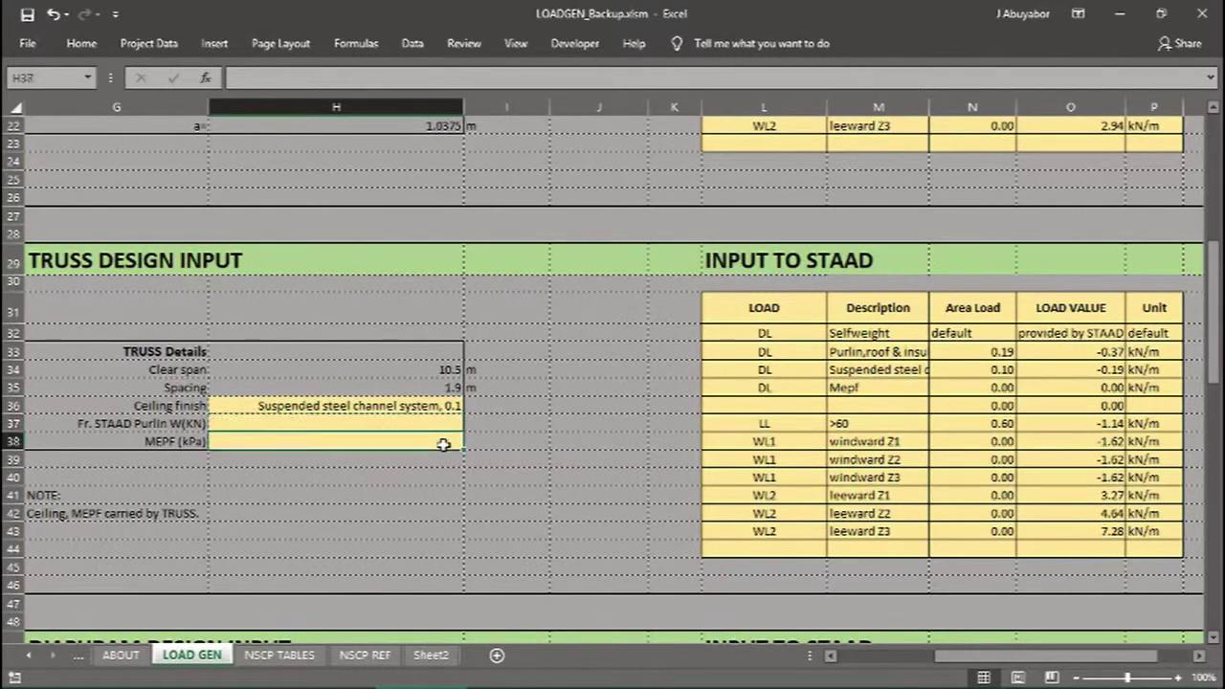
pyautogui.write('0.')
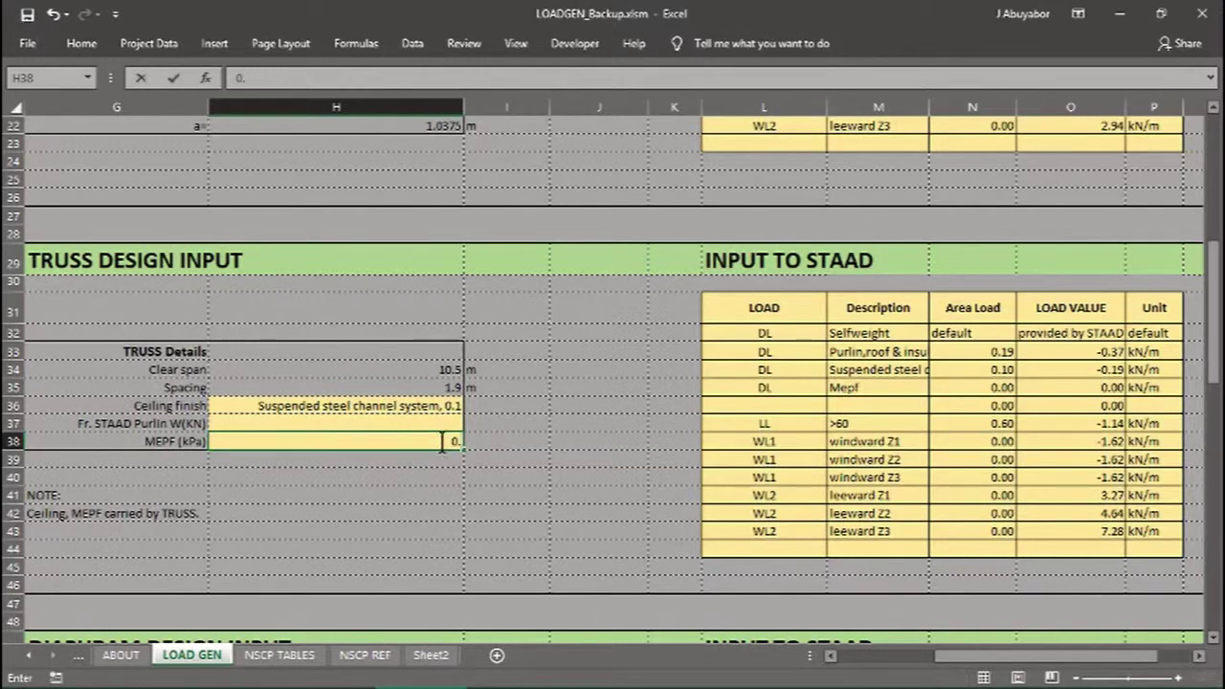
pyautogui.write('1')
pyautogui.press('Return')
pyautogui.click(438, 497)
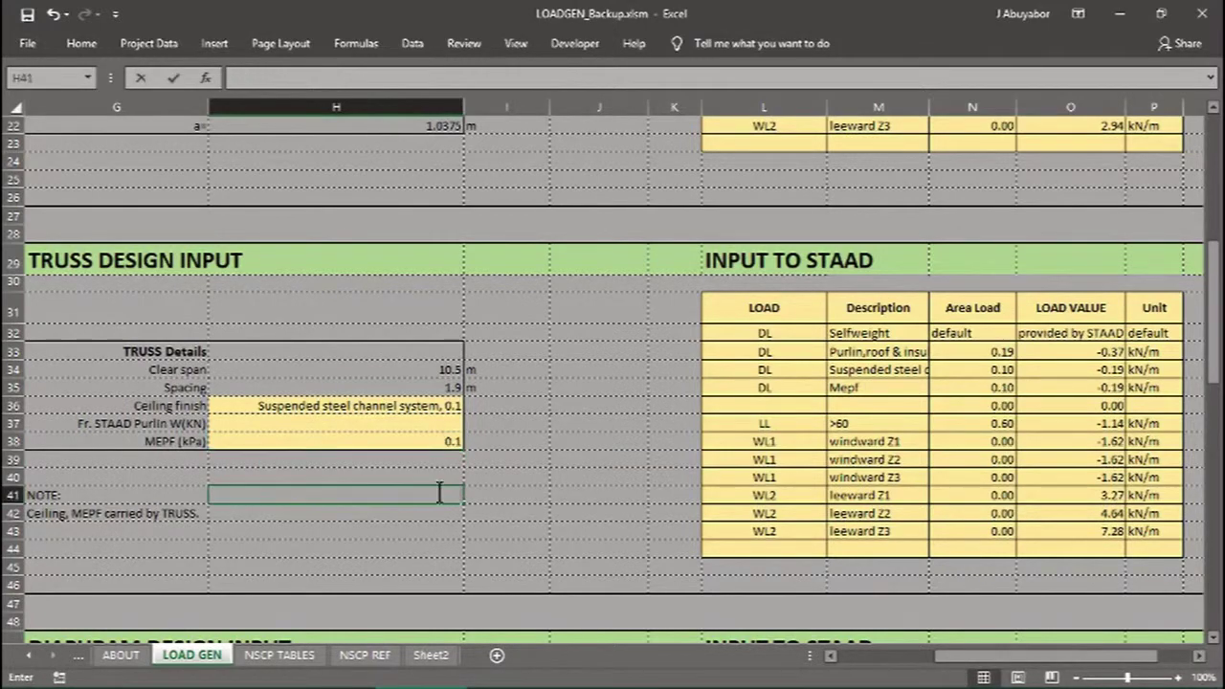
pyautogui.scroll(-1, 480, 512)
pyautogui.click(481, 513)
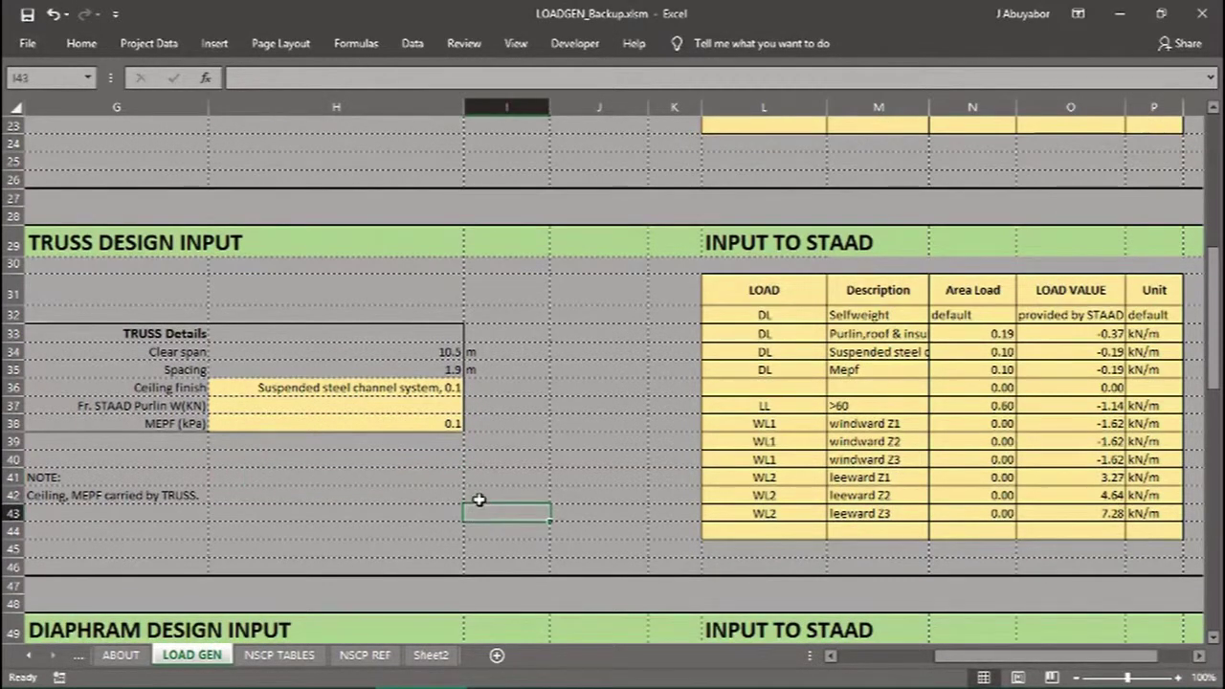
# - Select the beam d entry under Diaphram Design Input and switch to AutoCAD to look up beam depths in the reinforced concrete beam schedule
pyautogui.scroll(-1, 473, 490)
pyautogui.scroll(-4, 473, 485)
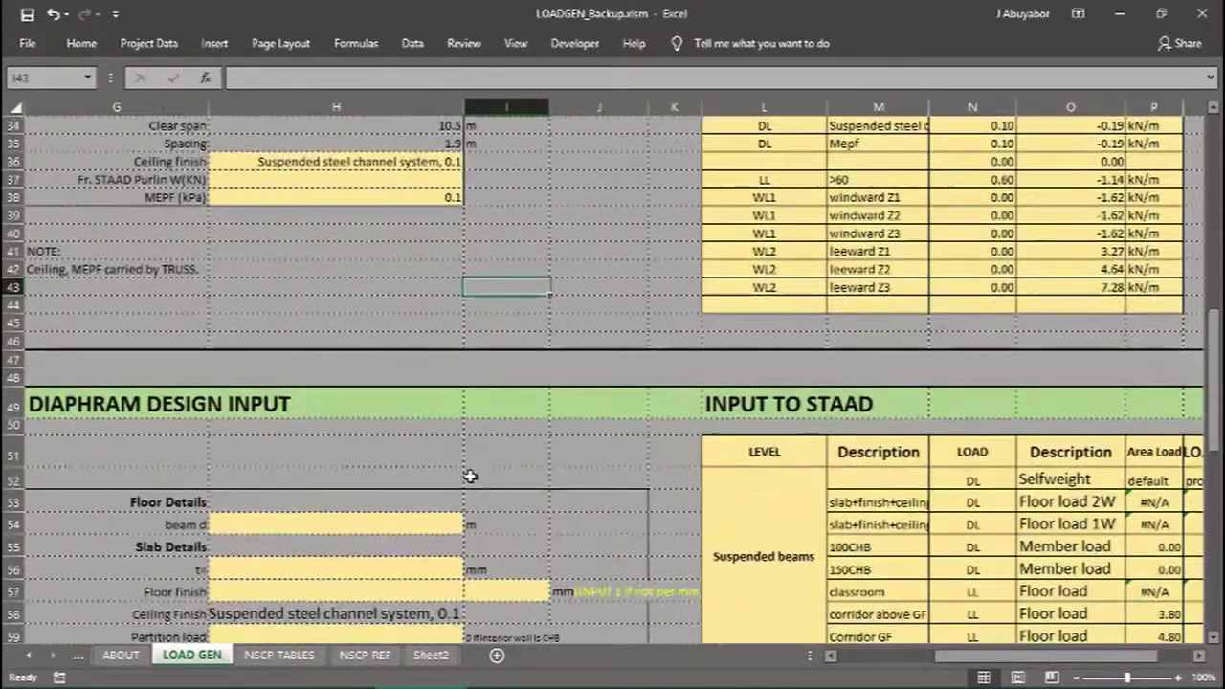
pyautogui.scroll(-3, 469, 467)
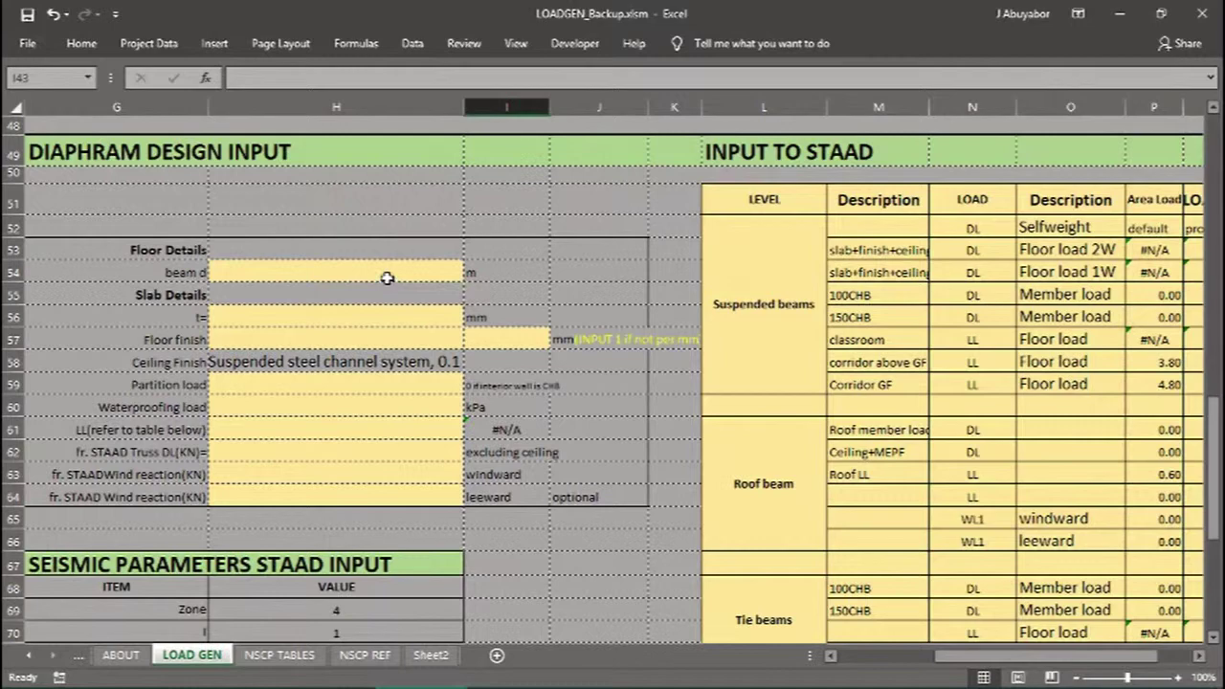
pyautogui.click(387, 277)
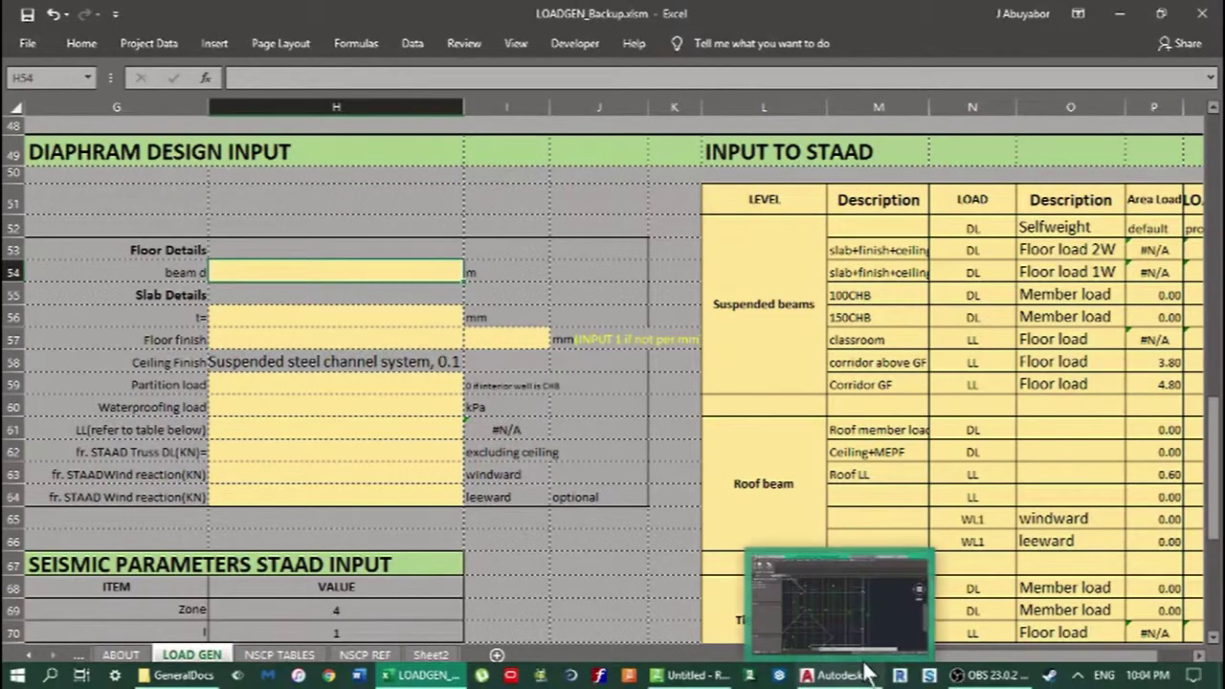
pyautogui.click(861, 676)
pyautogui.scroll(-5, 582, 347)
pyautogui.moveTo(582, 348)
pyautogui.mouseDown()
pyautogui.moveTo(710, 344)
pyautogui.moveTo(921, 393)
pyautogui.mouseUp()
pyautogui.scroll(-5, 920, 400)
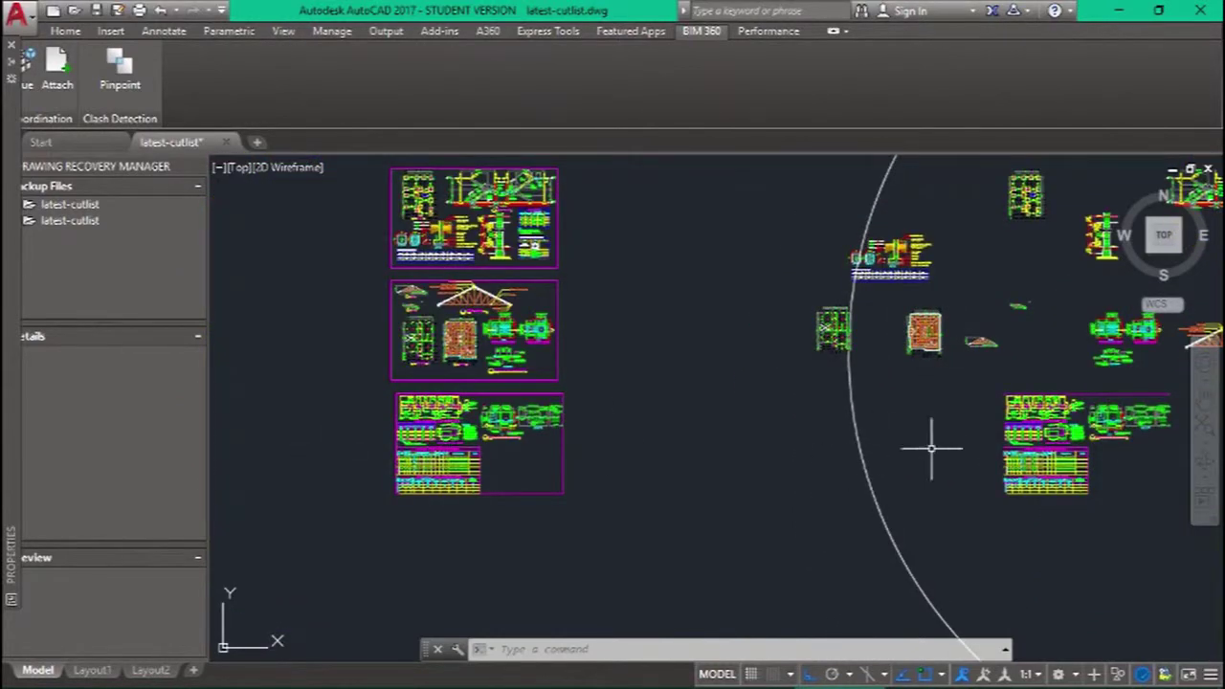
pyautogui.scroll(5, 1073, 462)
pyautogui.scroll(5, 728, 325)
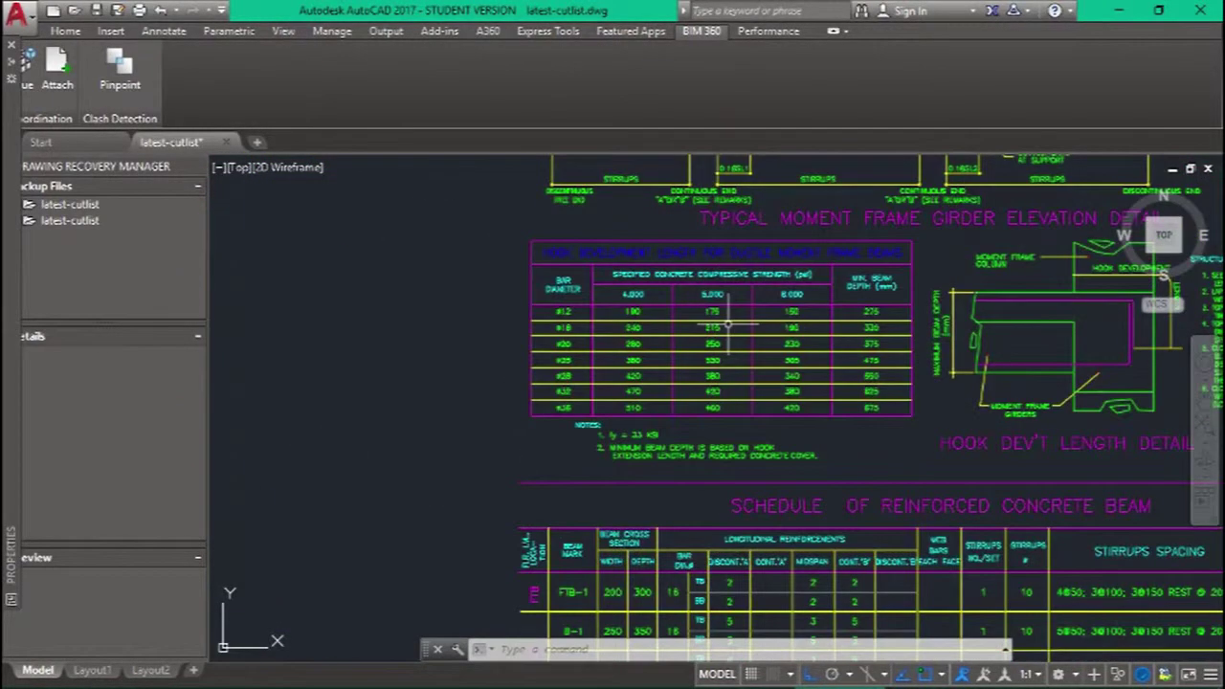
pyautogui.scroll(-4, 728, 325)
pyautogui.scroll(8, 624, 519)
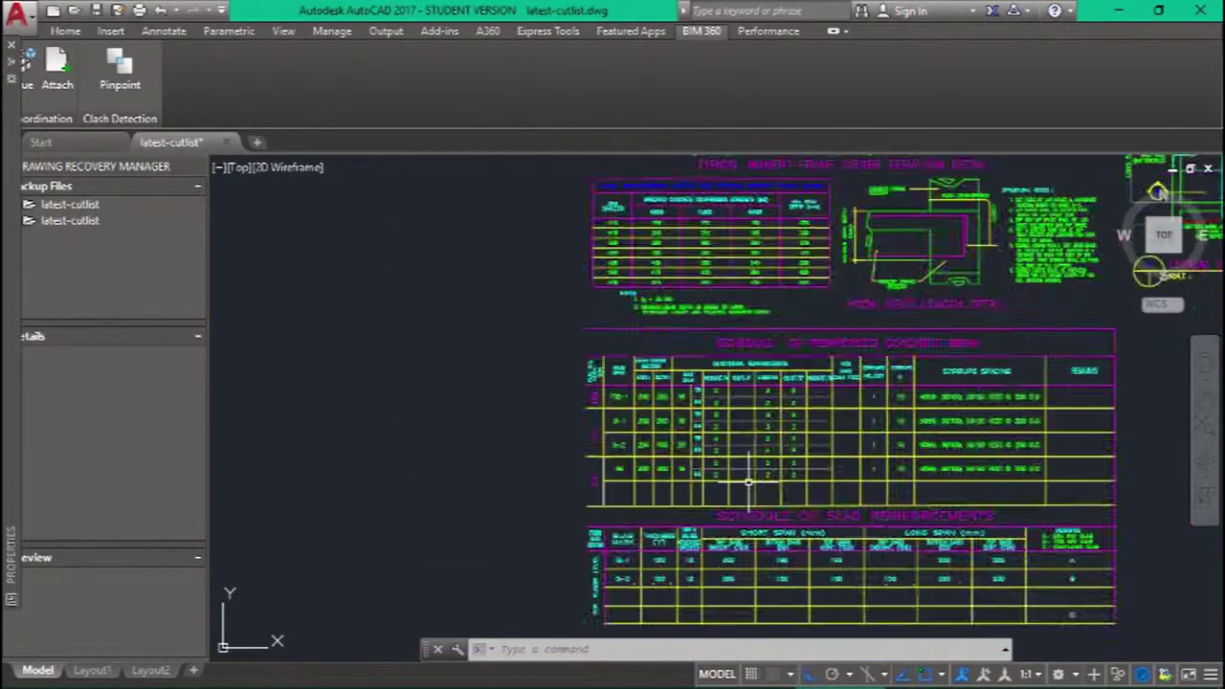
pyautogui.moveTo(504, 393)
pyautogui.mouseDown()
pyautogui.moveTo(518, 463)
pyautogui.moveTo(519, 450)
pyautogui.mouseUp()
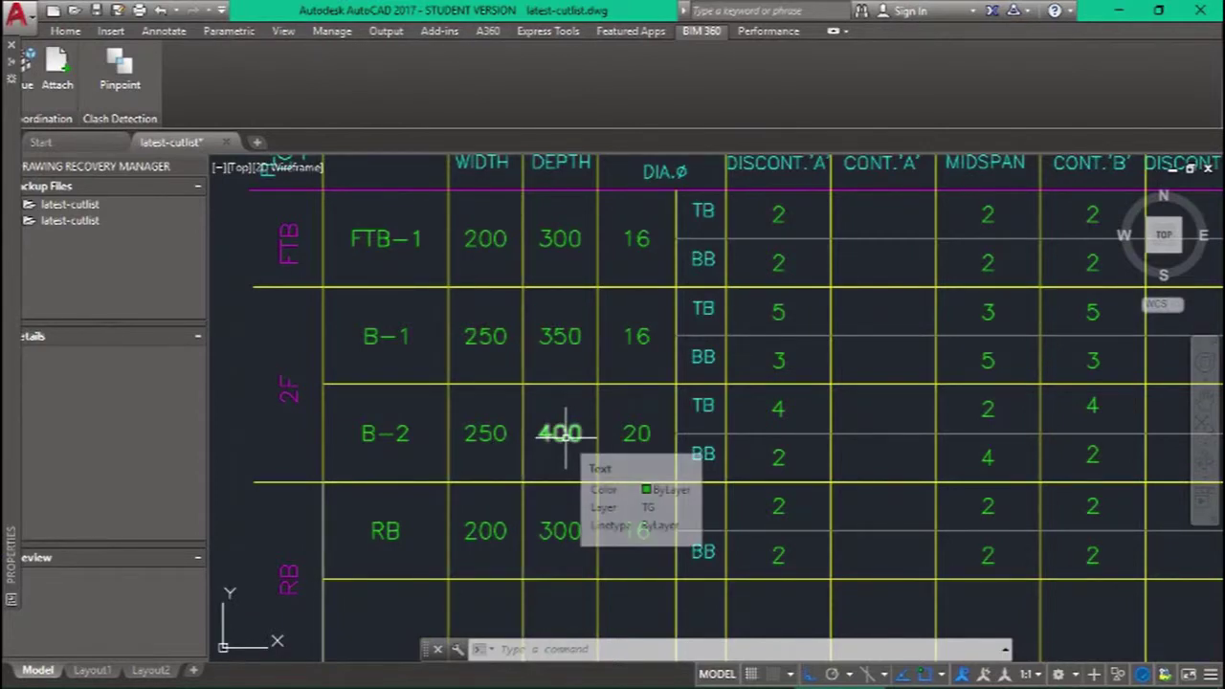
pyautogui.scroll(-2, 566, 434)
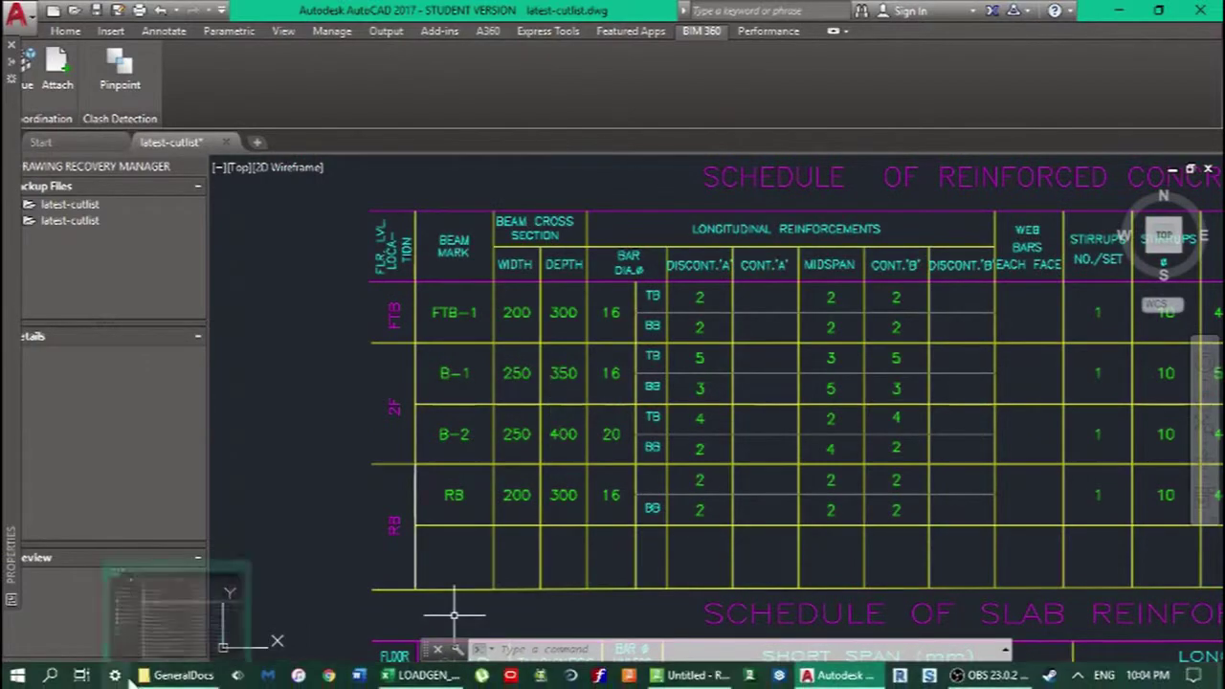
# - Return to the Excel workbook and set the beam depth to 0.4 m and the slab thickness to 110 mm
pyautogui.click(421, 675)
pyautogui.write('0')
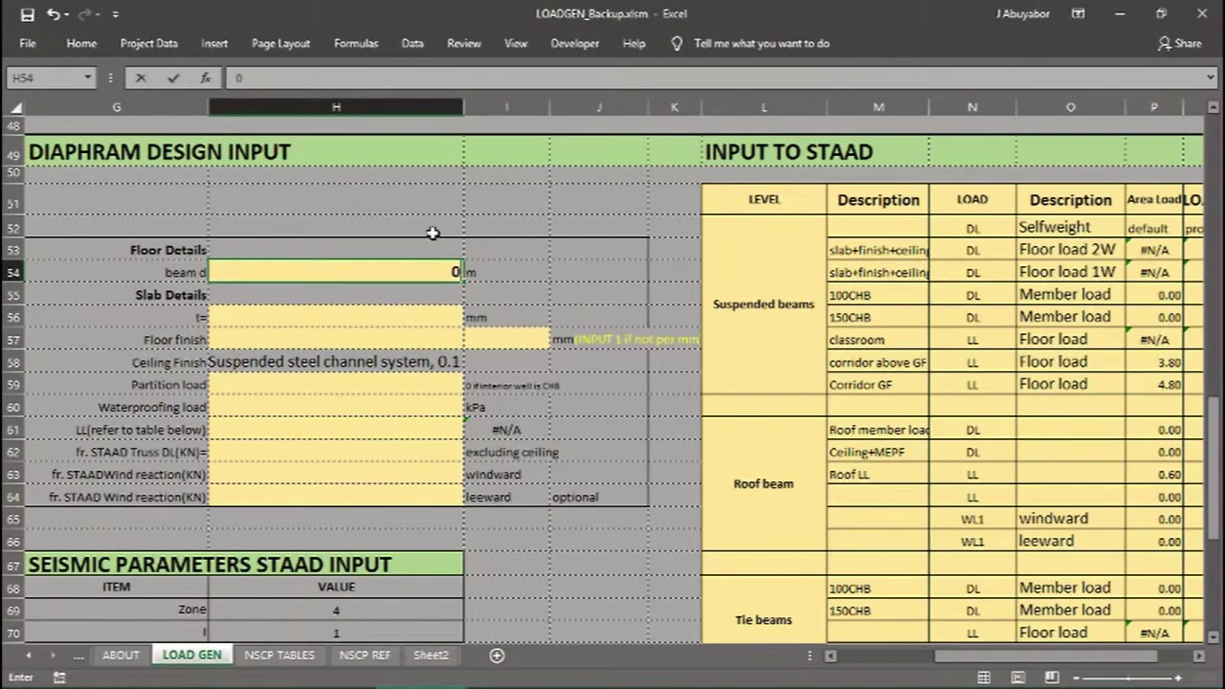
pyautogui.write('.4')
pyautogui.click(432, 316)
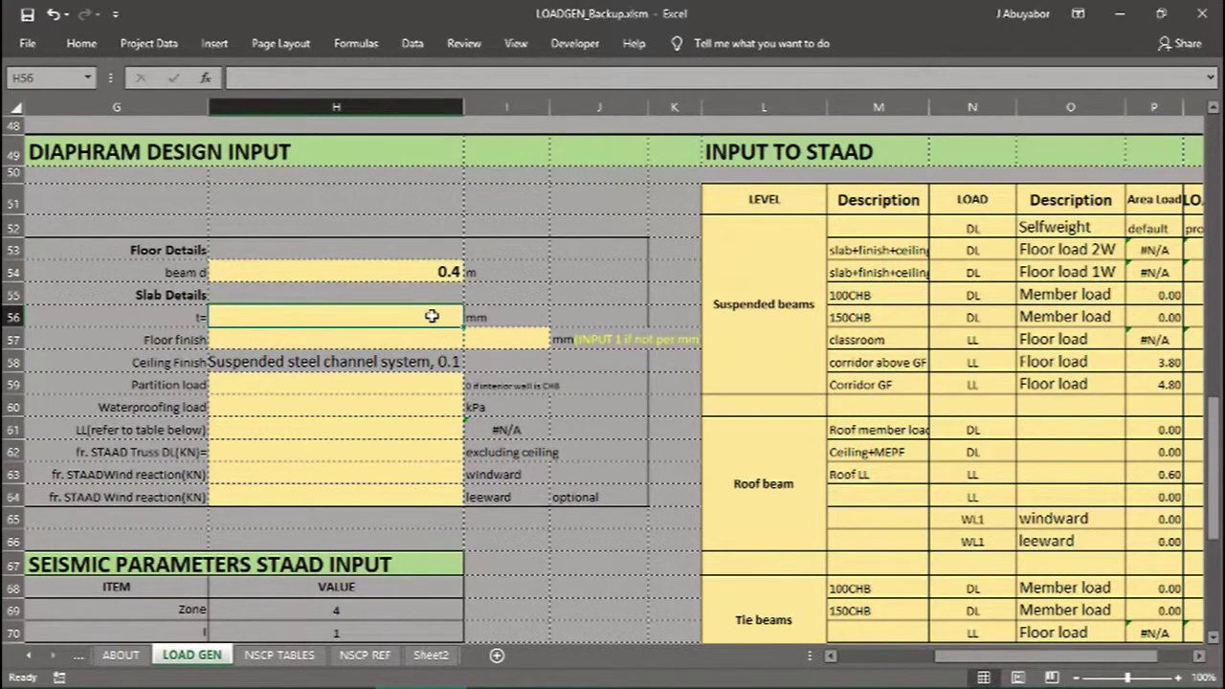
pyautogui.write('110')
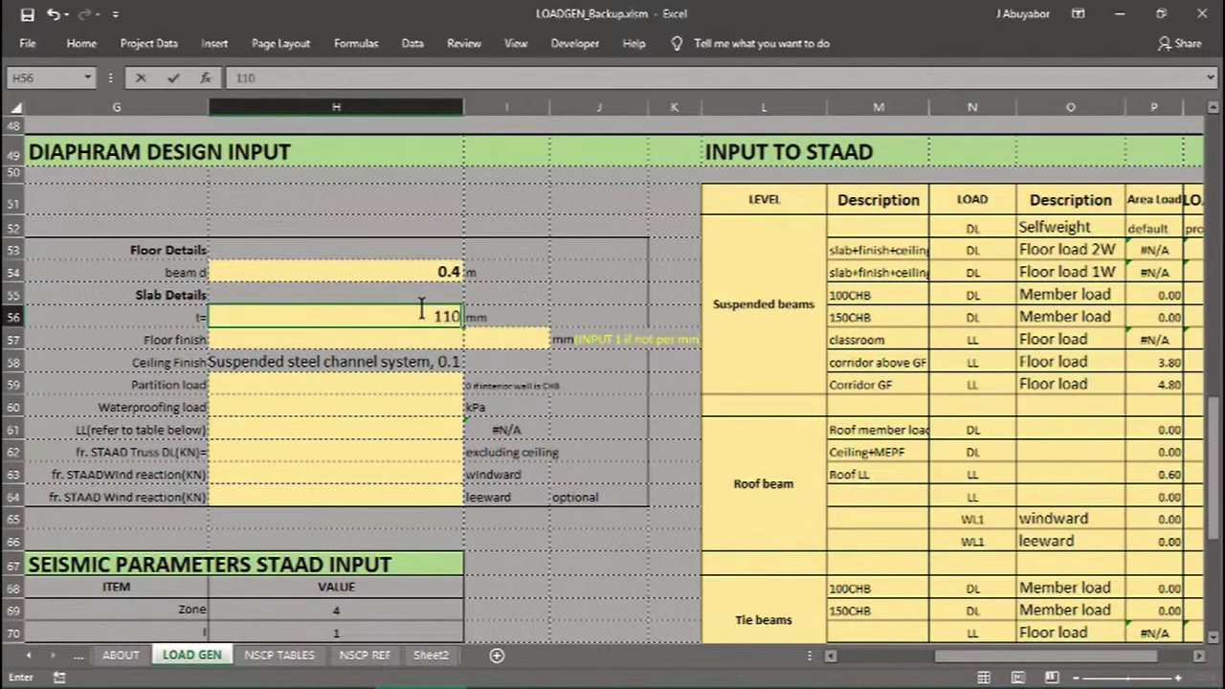
# - Set the slab's floor finish to "Ceramic or quarry tile (20 mm)+13mm mortar, 0.77" and its thickness multiplier to 1
pyautogui.click(422, 340)
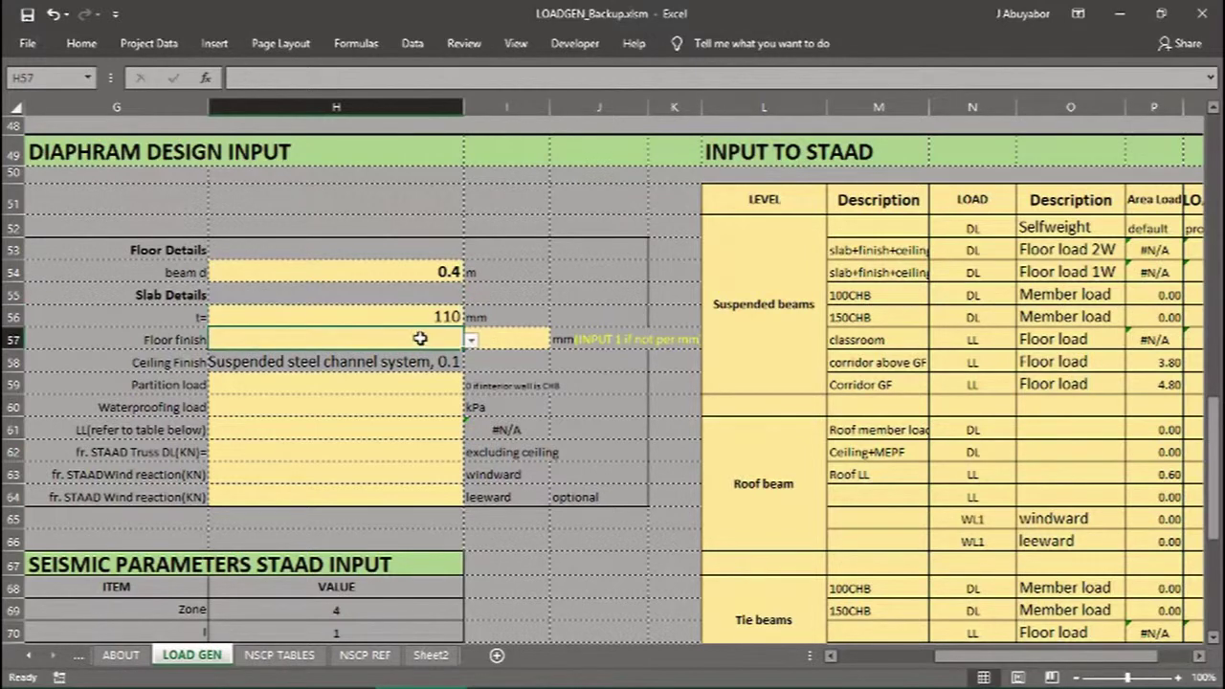
pyautogui.click(472, 342)
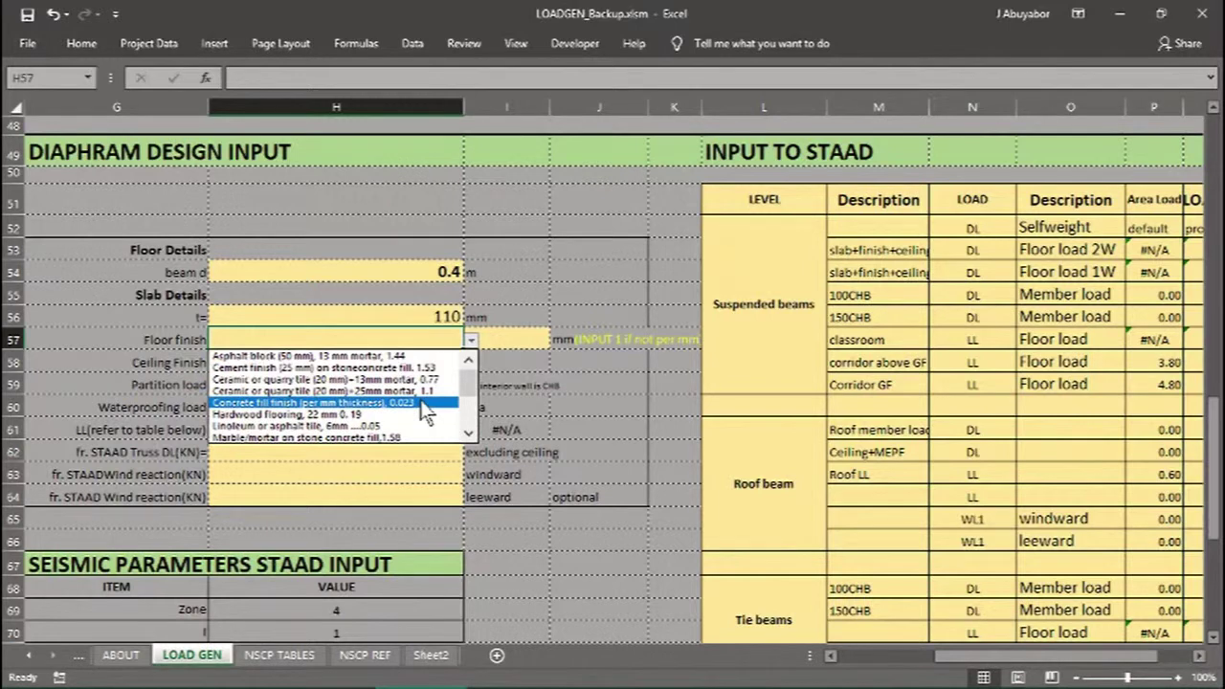
pyautogui.click(465, 433)
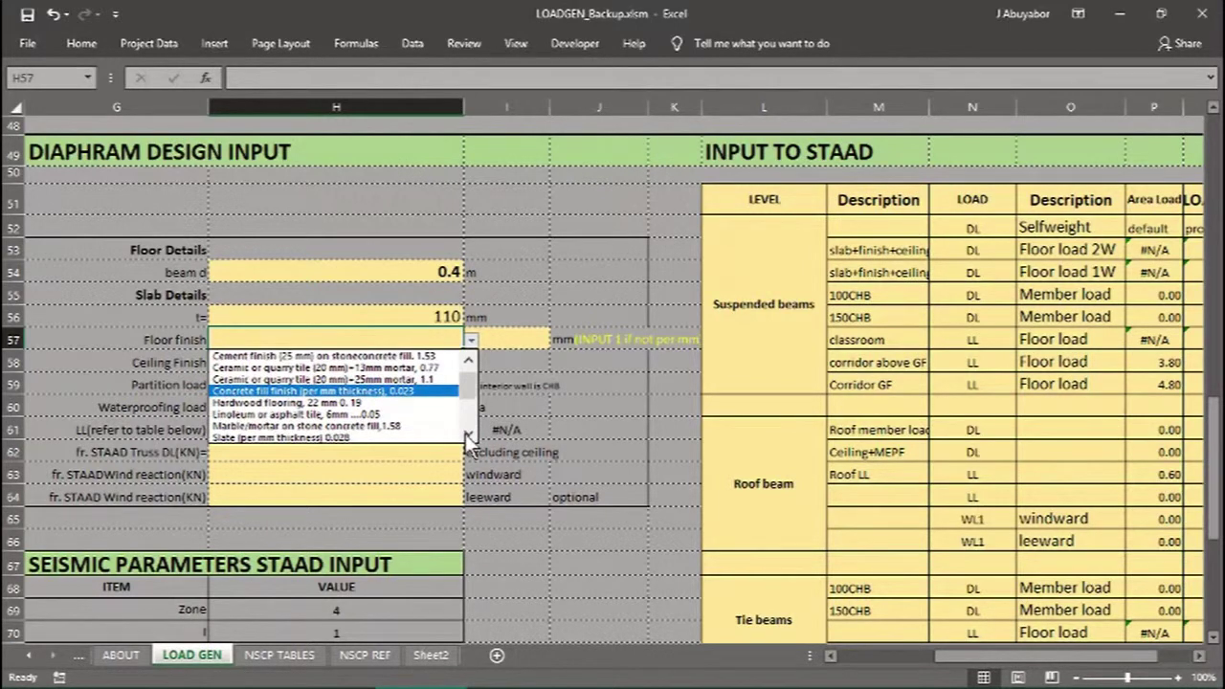
pyautogui.click(465, 434)
pyautogui.click(465, 434)
pyautogui.click(465, 434)
pyautogui.click(464, 435)
pyautogui.click(464, 435)
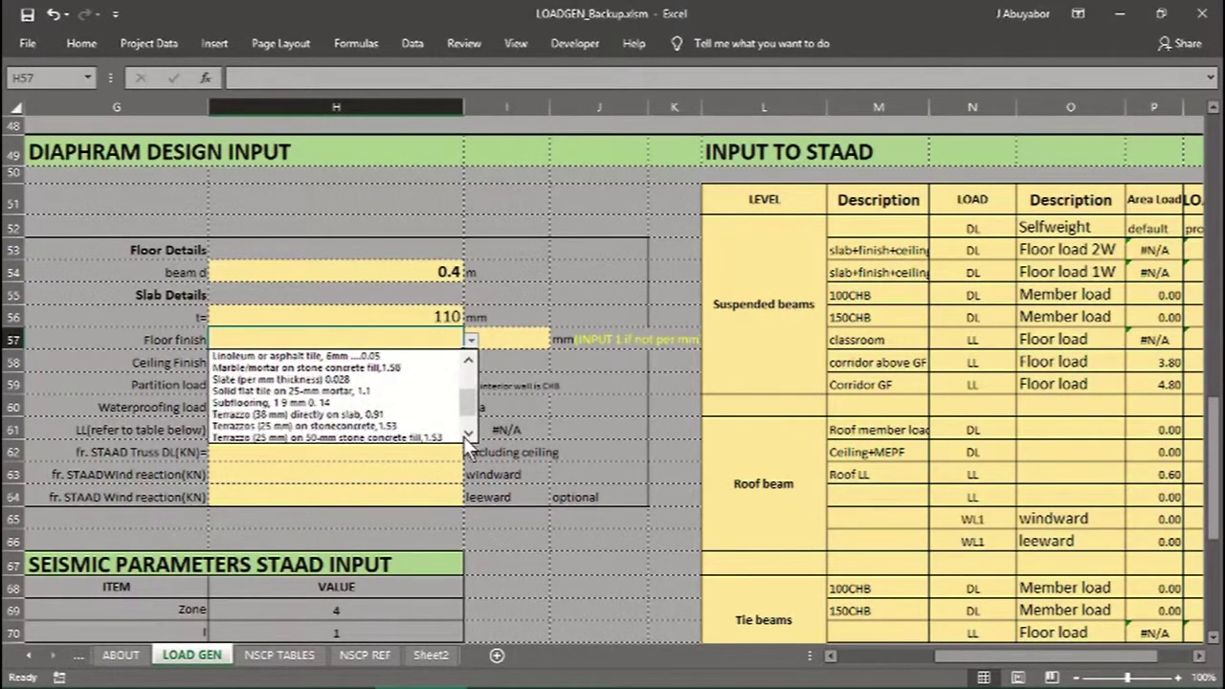
pyautogui.click(464, 435)
pyautogui.click(464, 435)
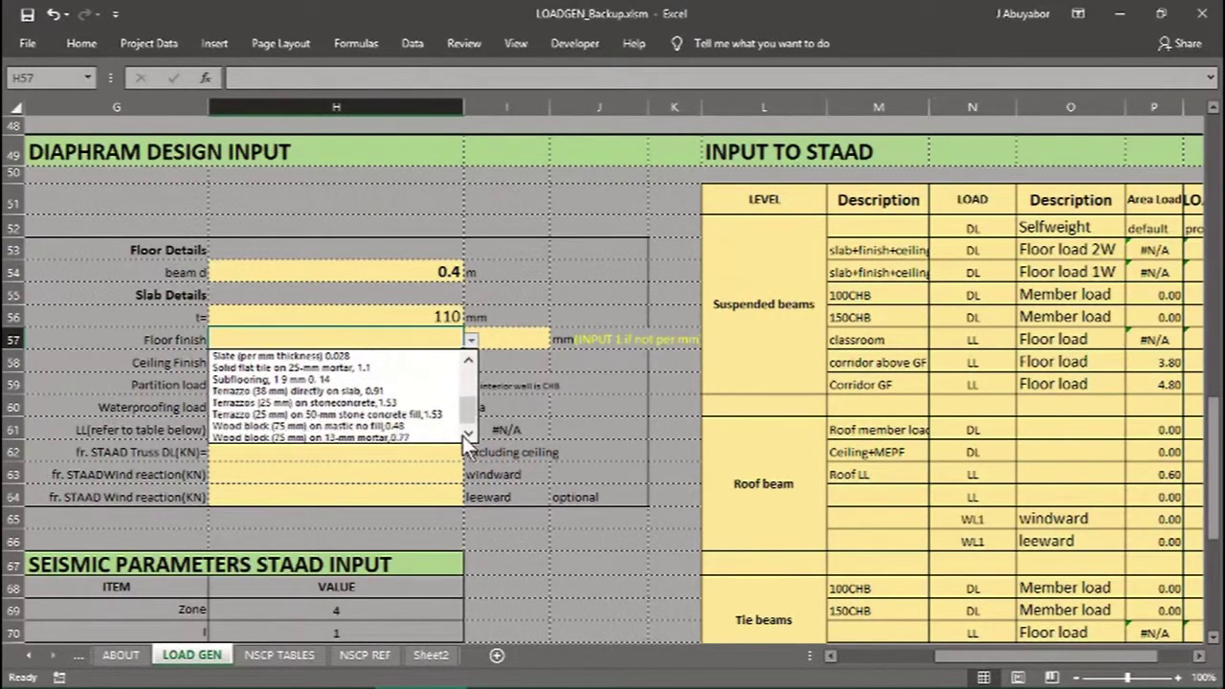
pyautogui.click(470, 363)
pyautogui.click(469, 364)
pyautogui.click(470, 364)
pyautogui.click(470, 363)
pyautogui.click(470, 363)
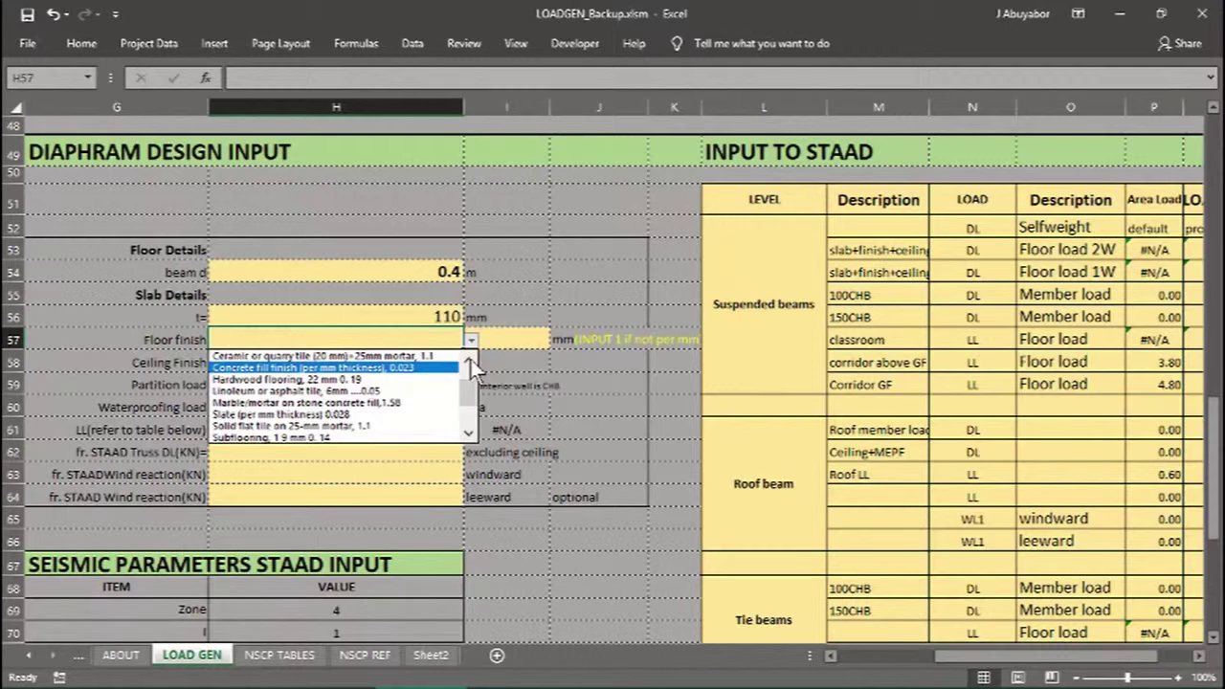
pyautogui.click(470, 363)
pyautogui.click(470, 363)
pyautogui.click(470, 363)
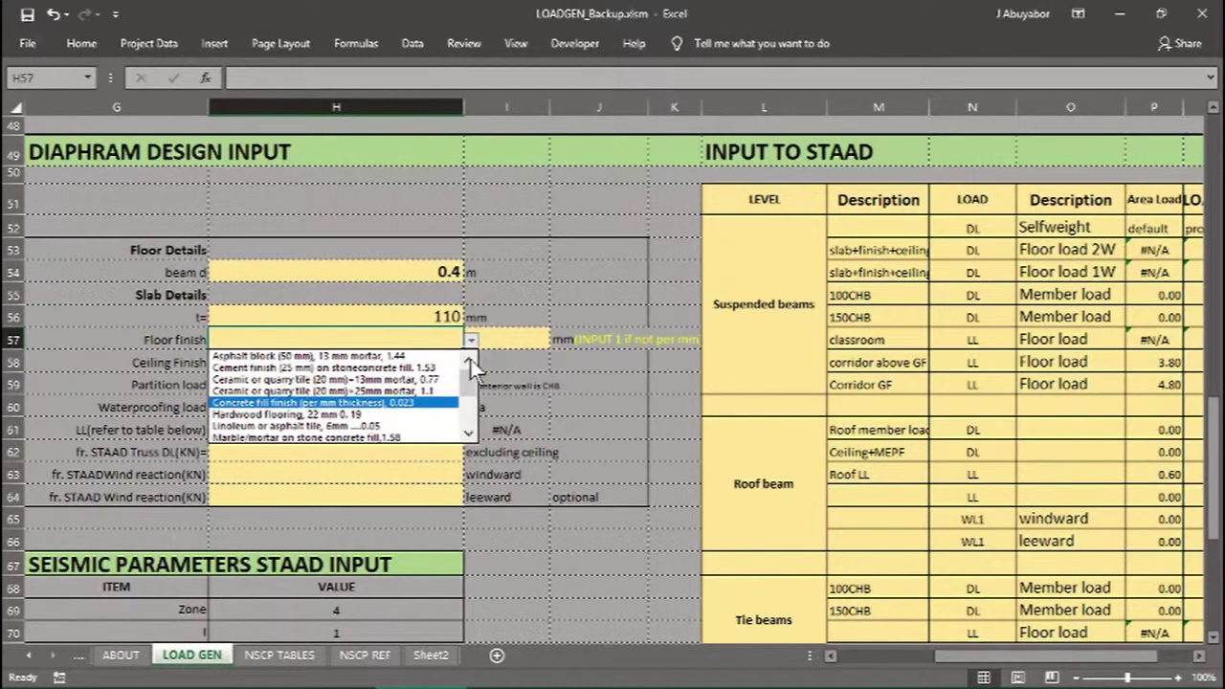
pyautogui.click(377, 381)
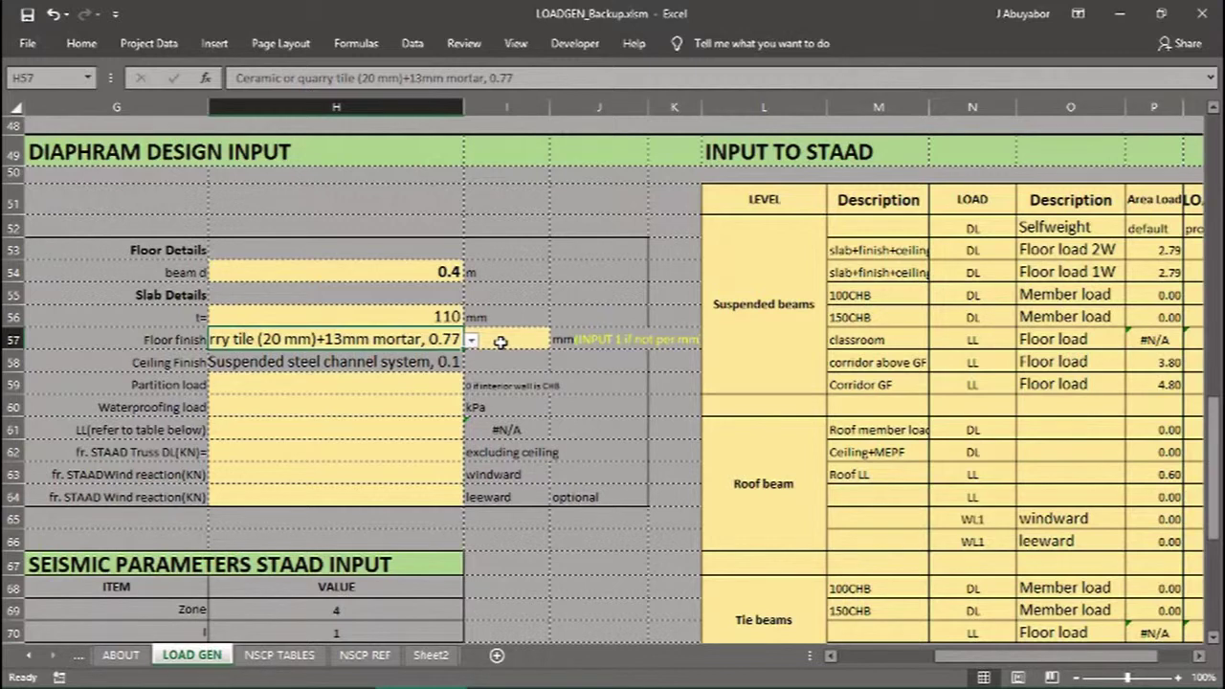
pyautogui.click(510, 339)
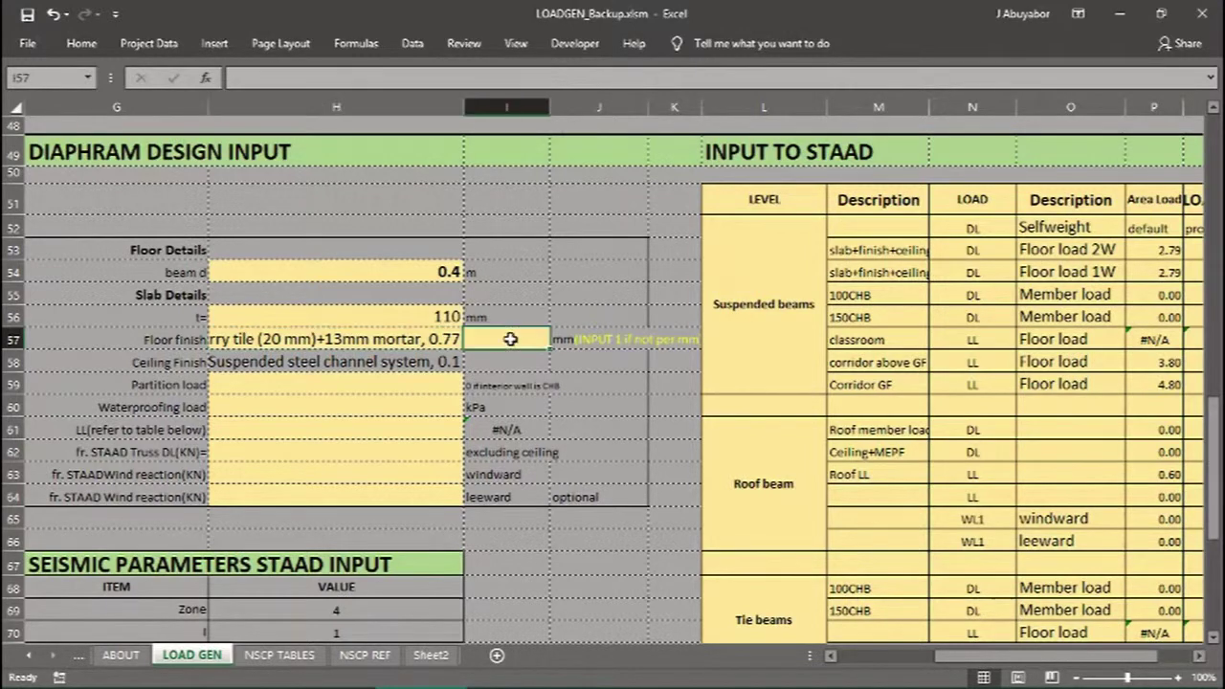
pyautogui.write('1')
# - Set the slab's partition load to 0 in the Diaphram Design Input section
pyautogui.click(414, 382)
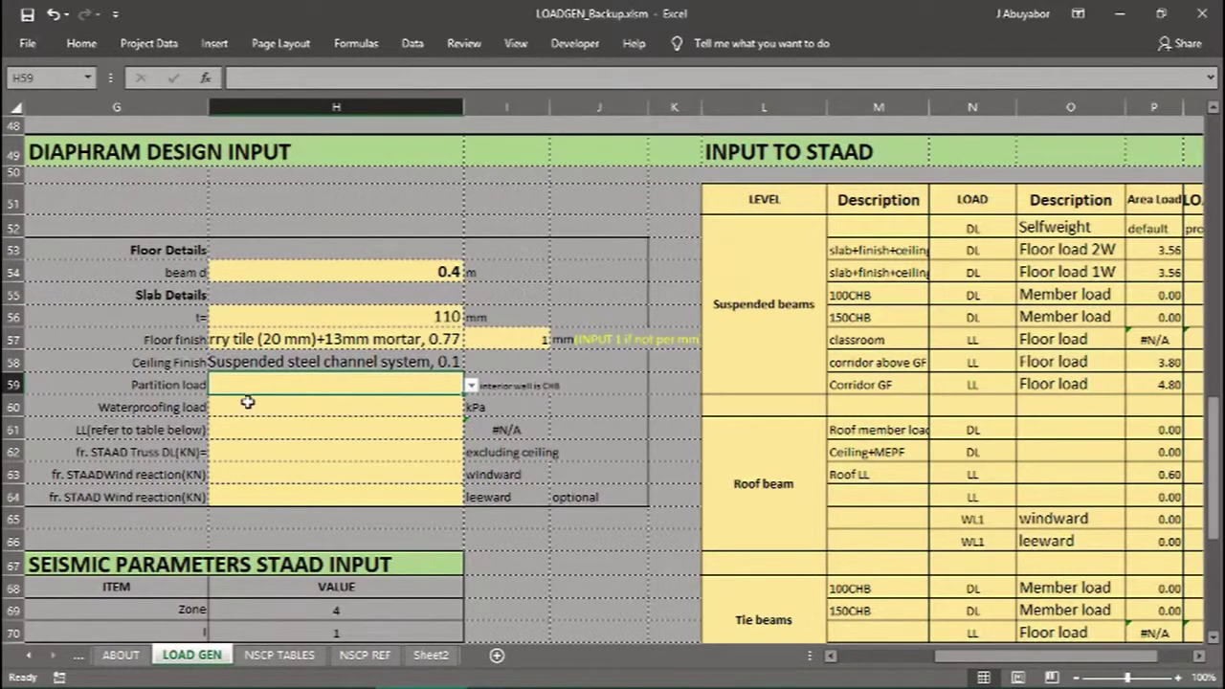
pyautogui.click(623, 381)
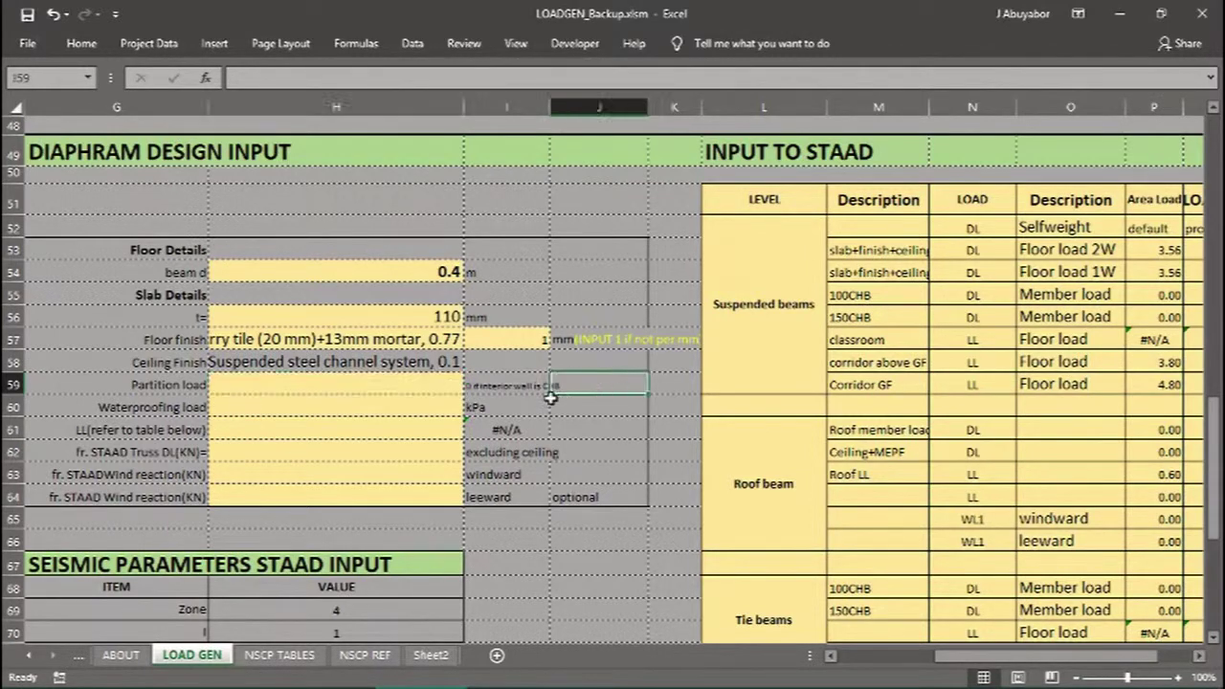
pyautogui.click(439, 383)
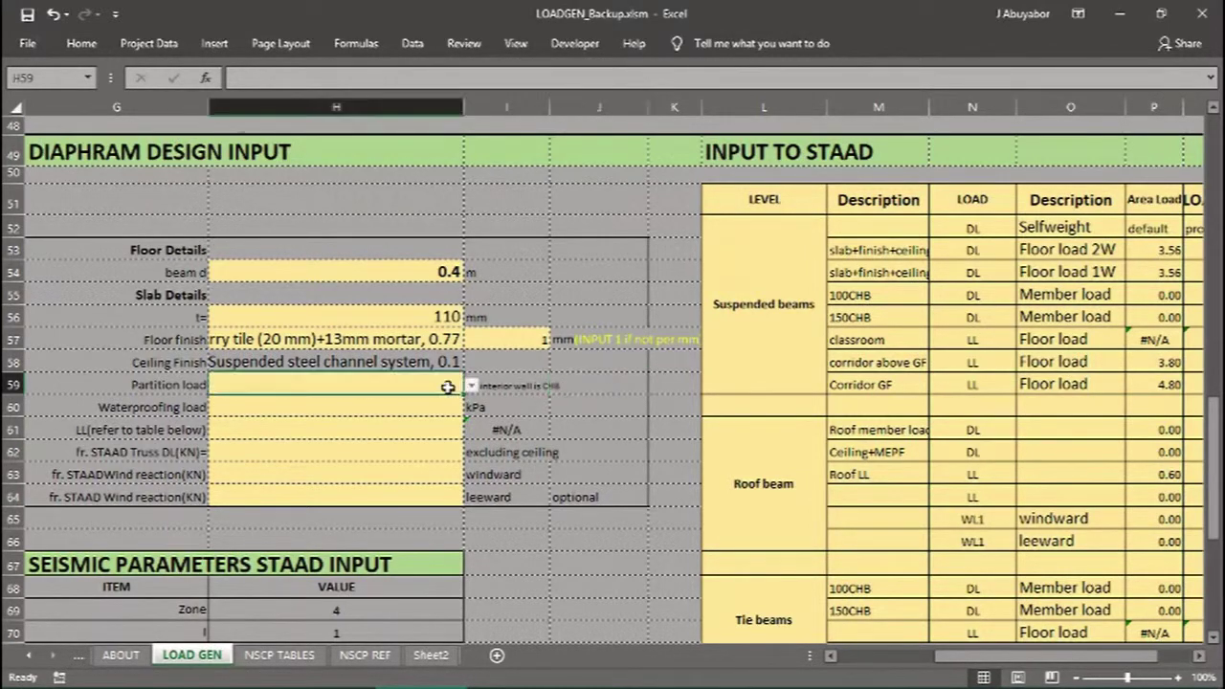
pyautogui.click(470, 385)
pyautogui.click(472, 402)
pyautogui.click(444, 408)
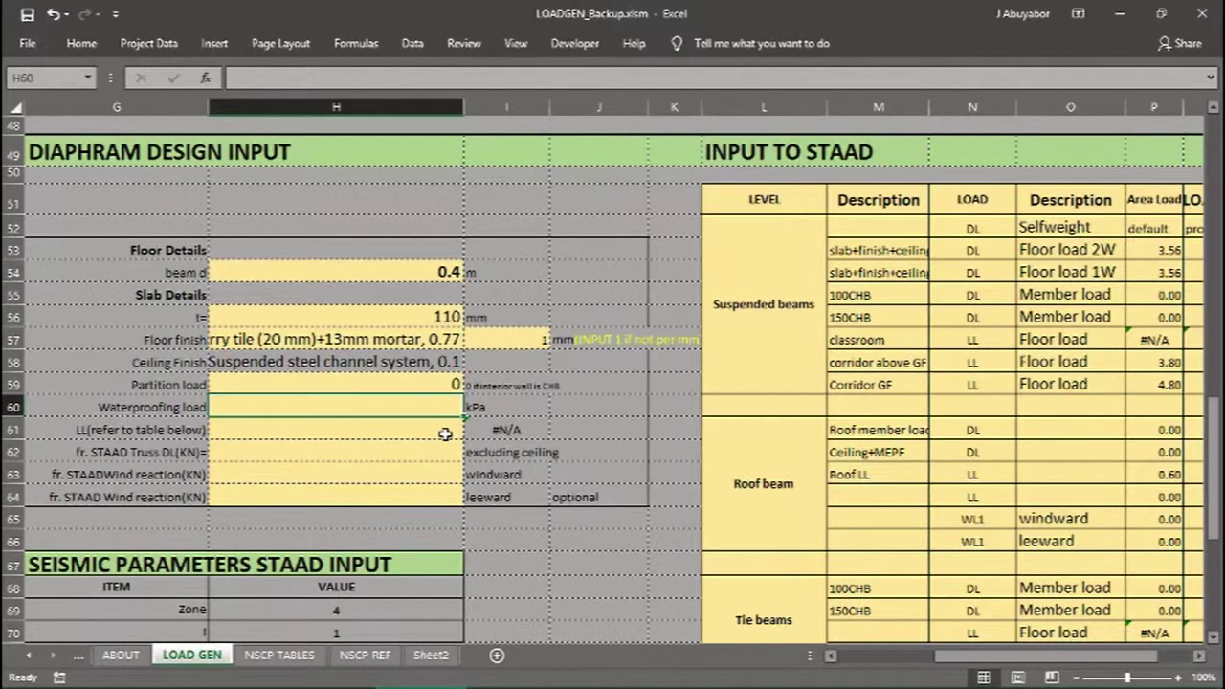
# - Look below the Diaphram Design Input section for the live load table that the LL entry refers to
pyautogui.click(445, 434)
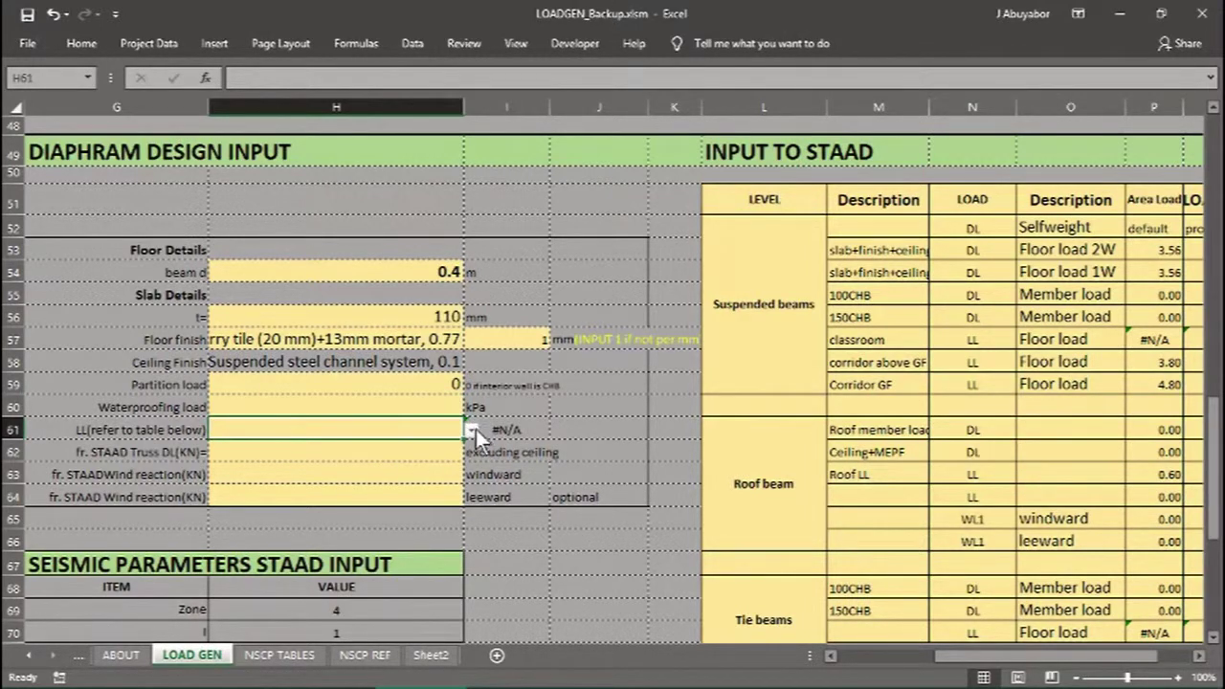
pyautogui.click(478, 428)
pyautogui.scroll(-4, 113, 463)
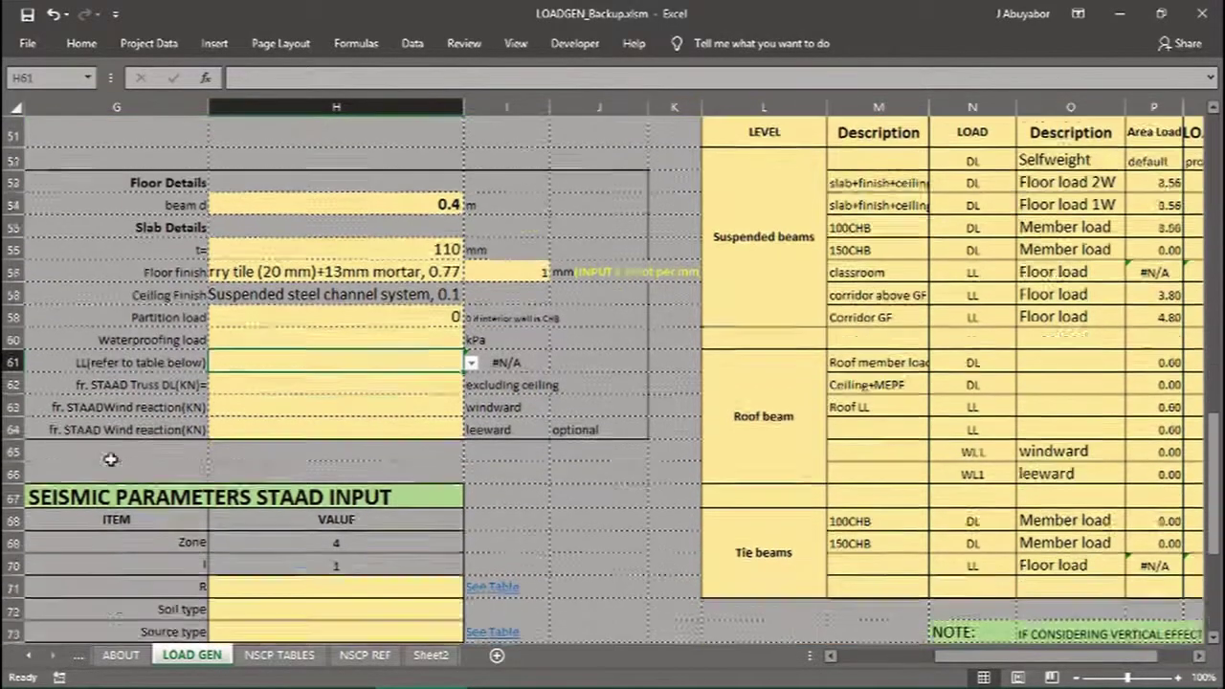
pyautogui.scroll(-3, 137, 501)
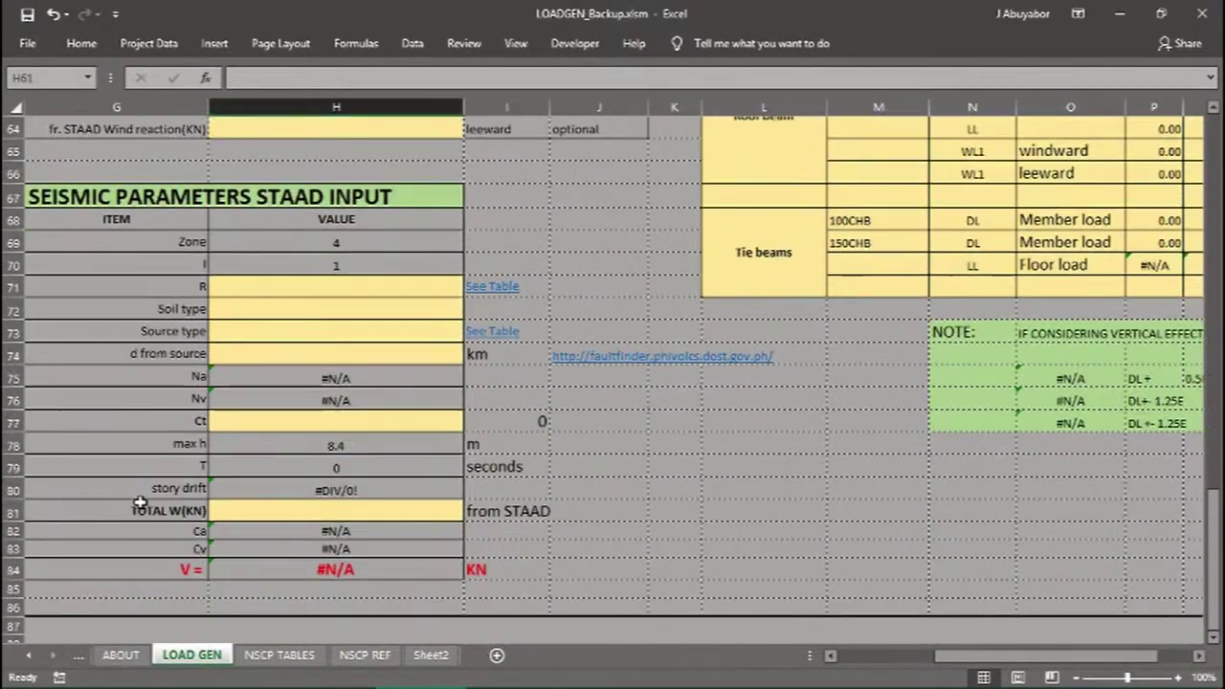
pyautogui.scroll(2, 140, 501)
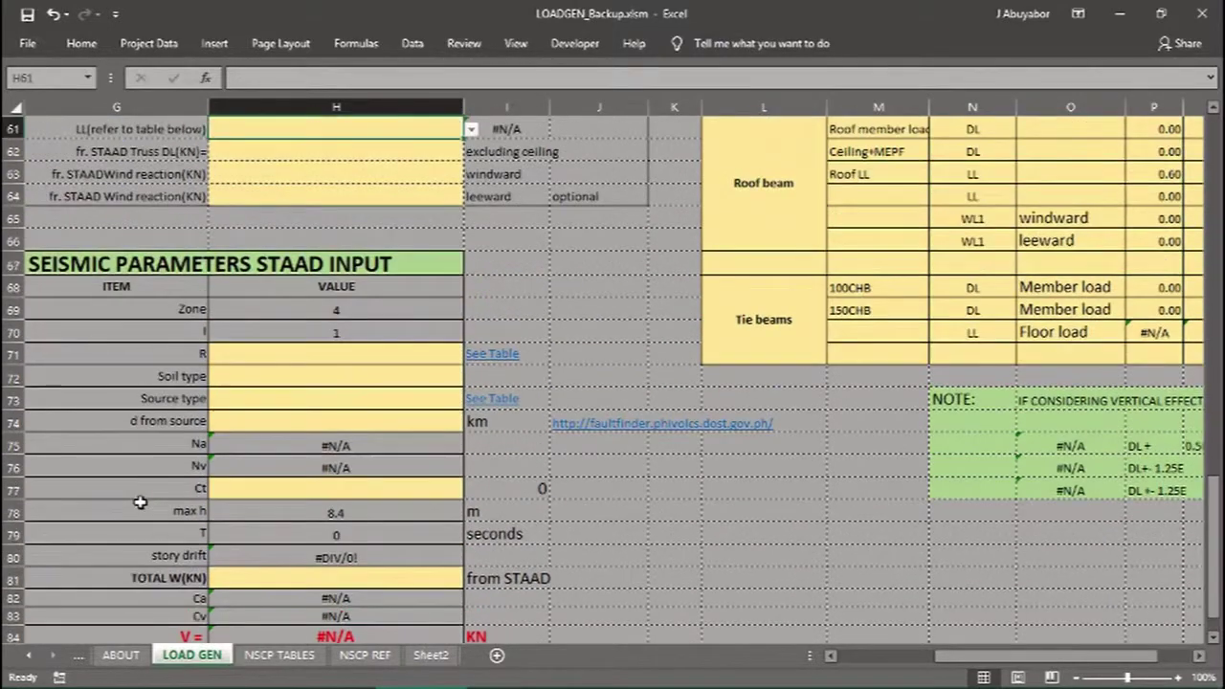
pyautogui.scroll(-2, 140, 502)
pyautogui.scroll(-4, 140, 504)
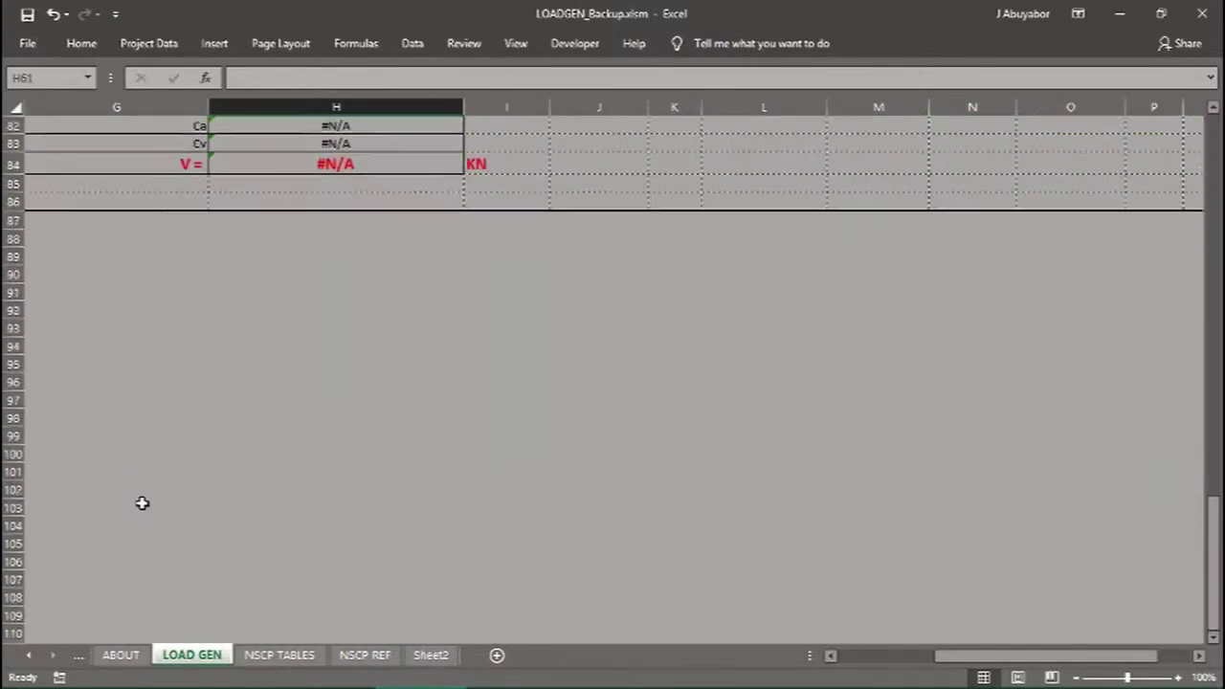
pyautogui.scroll(4, 142, 502)
pyautogui.scroll(2, 141, 502)
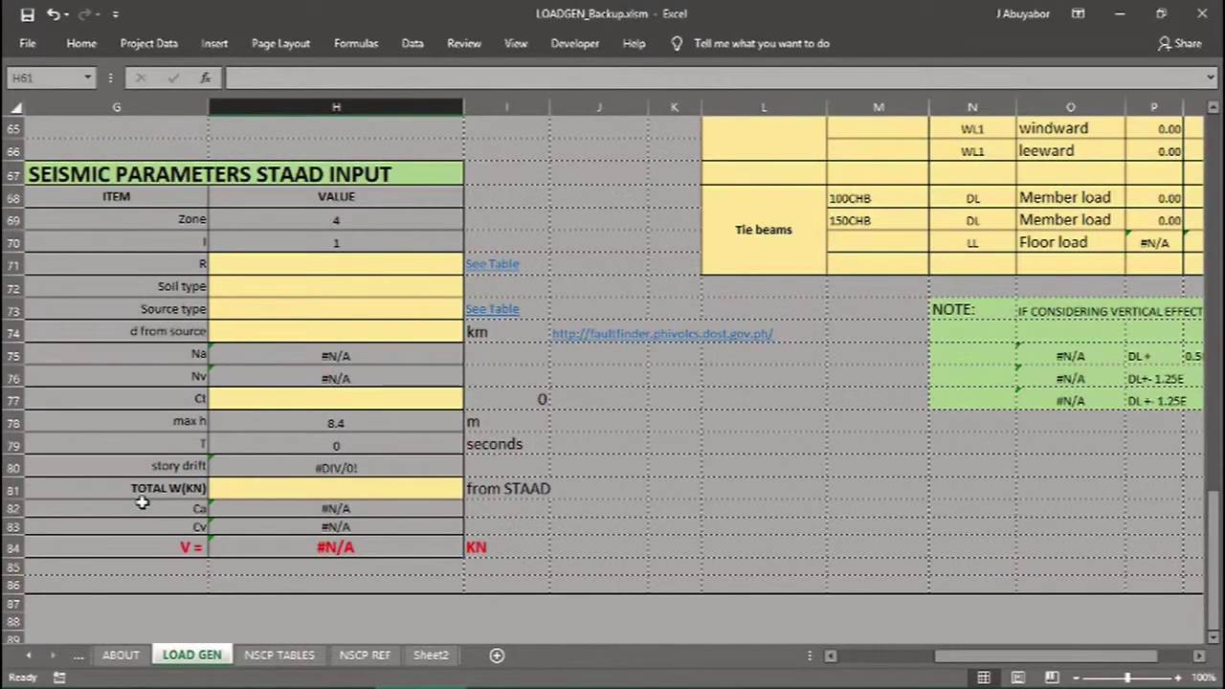
pyautogui.scroll(4, 704, 405)
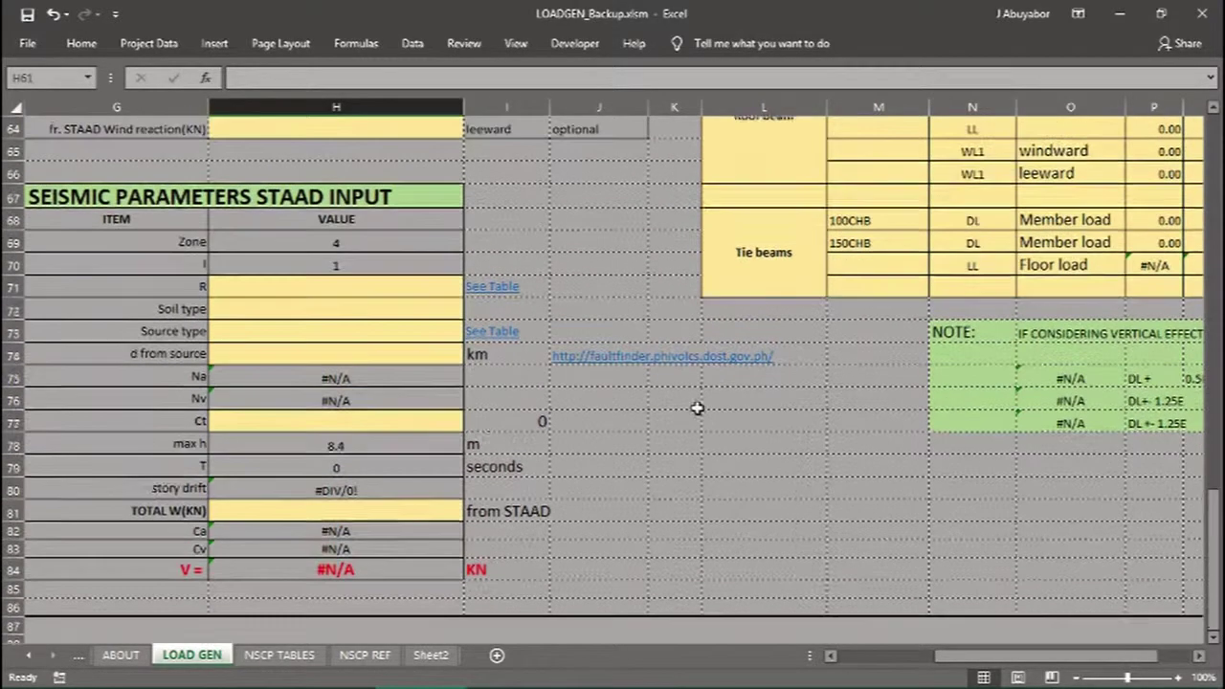
pyautogui.scroll(1, 409, 435)
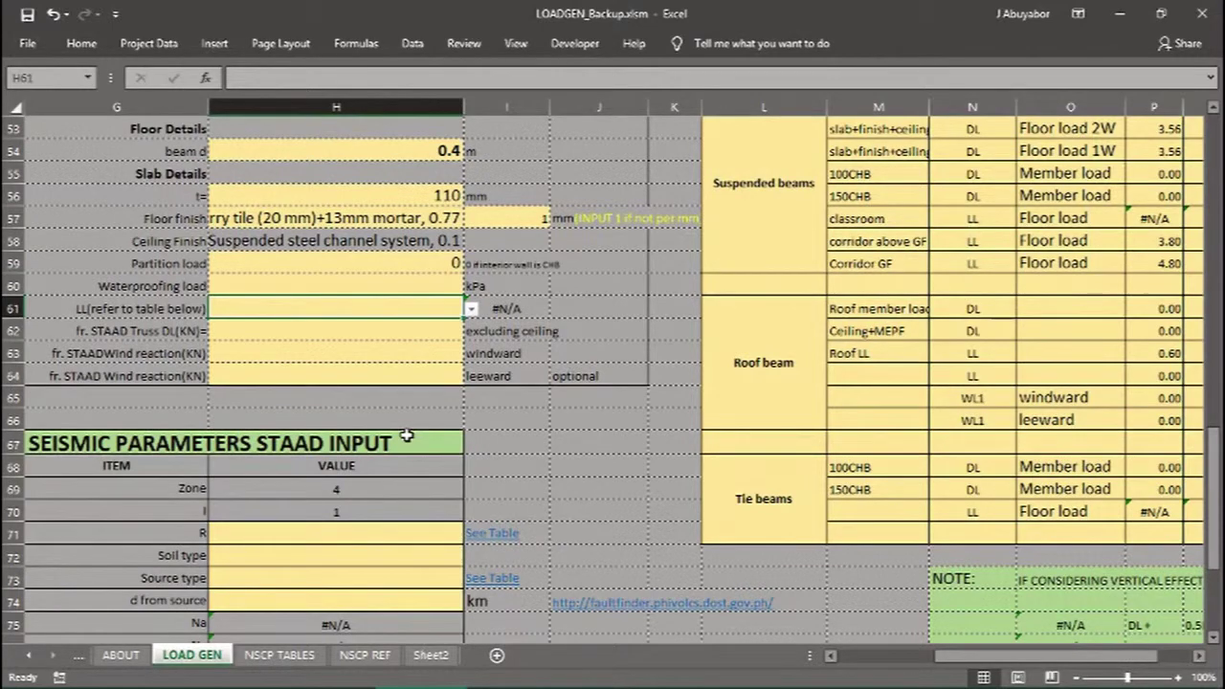
pyautogui.scroll(1, 406, 435)
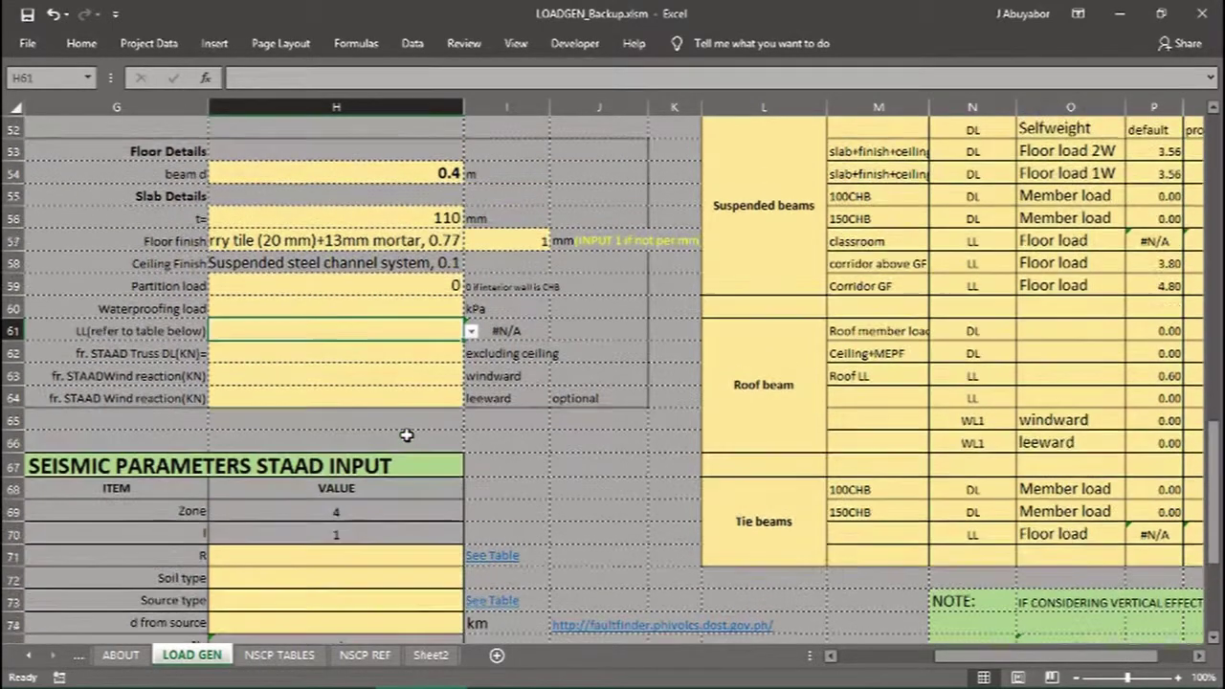
# - Set the LL entry of the diaphragm inputs to "Residential-Basic floor area"
pyautogui.click(471, 331)
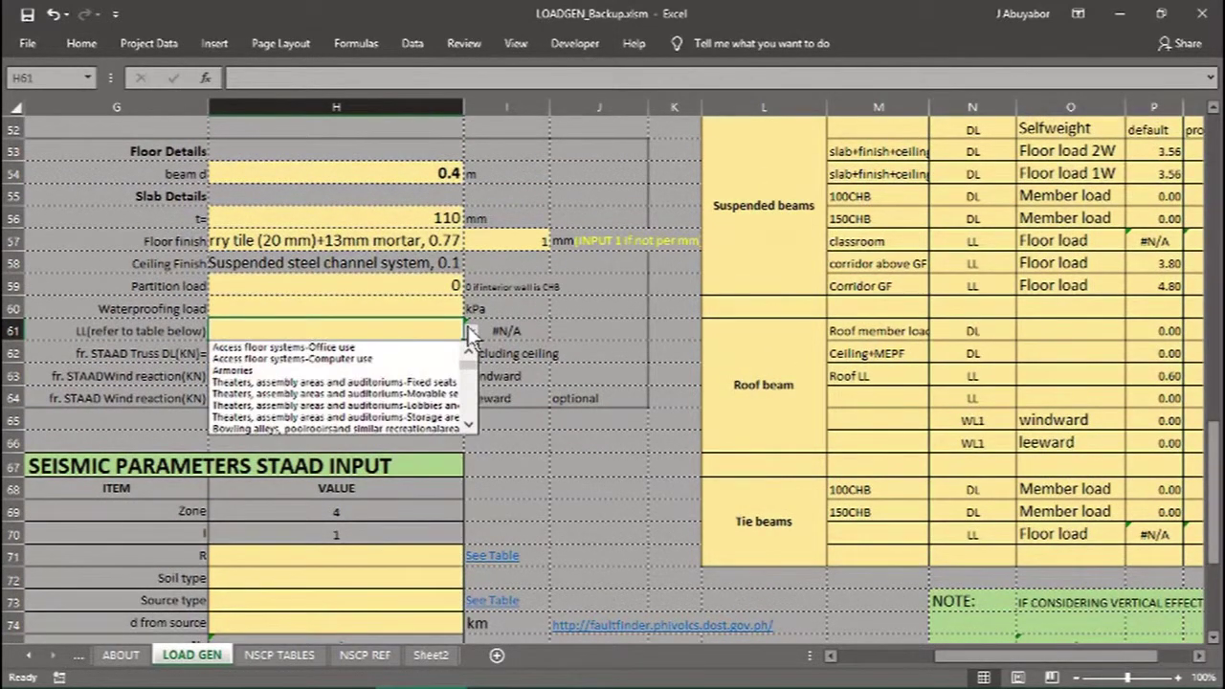
pyautogui.click(469, 426)
pyautogui.click(469, 427)
pyautogui.click(468, 426)
pyautogui.click(468, 427)
pyautogui.click(469, 426)
pyautogui.click(469, 426)
pyautogui.click(469, 427)
pyautogui.click(469, 427)
pyautogui.click(469, 426)
pyautogui.click(468, 427)
pyautogui.click(469, 427)
pyautogui.click(469, 426)
pyautogui.click(469, 426)
pyautogui.click(469, 427)
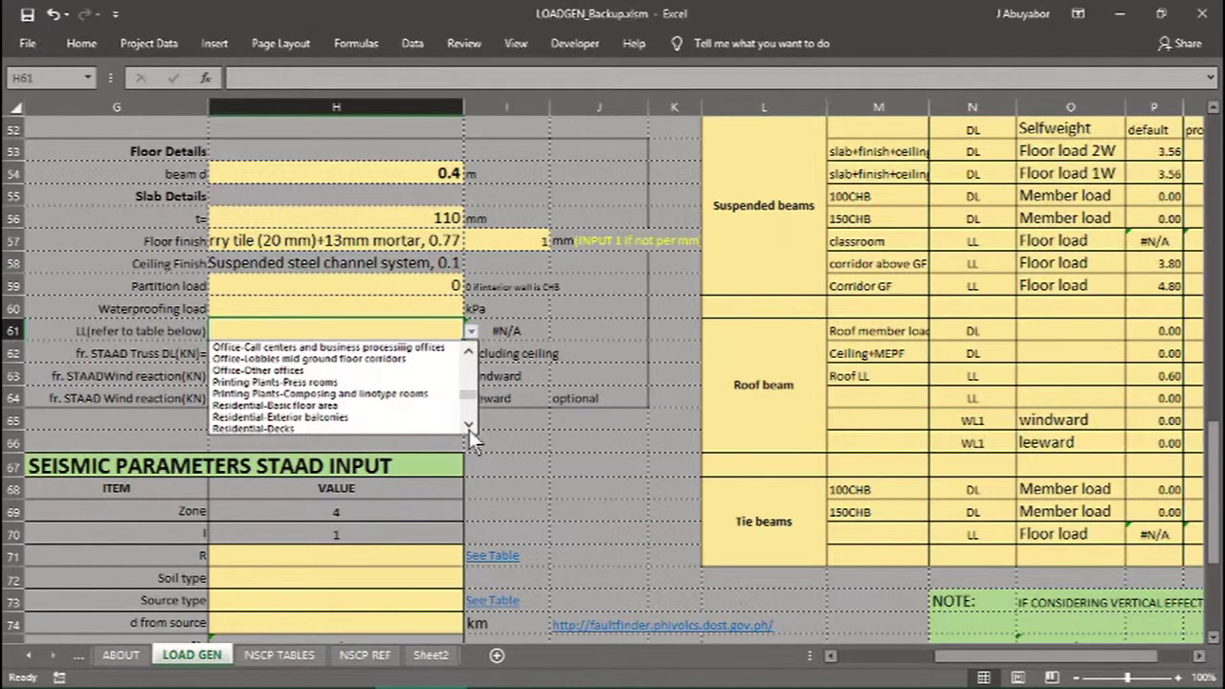
pyautogui.click(469, 427)
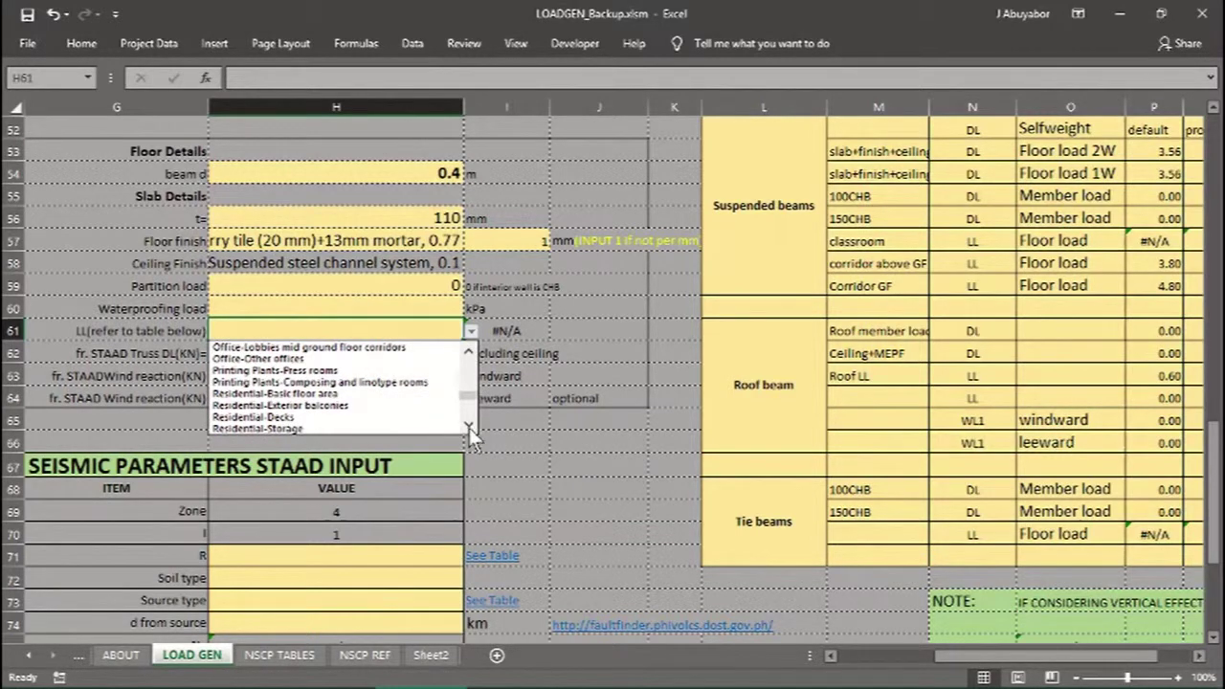
pyautogui.click(306, 394)
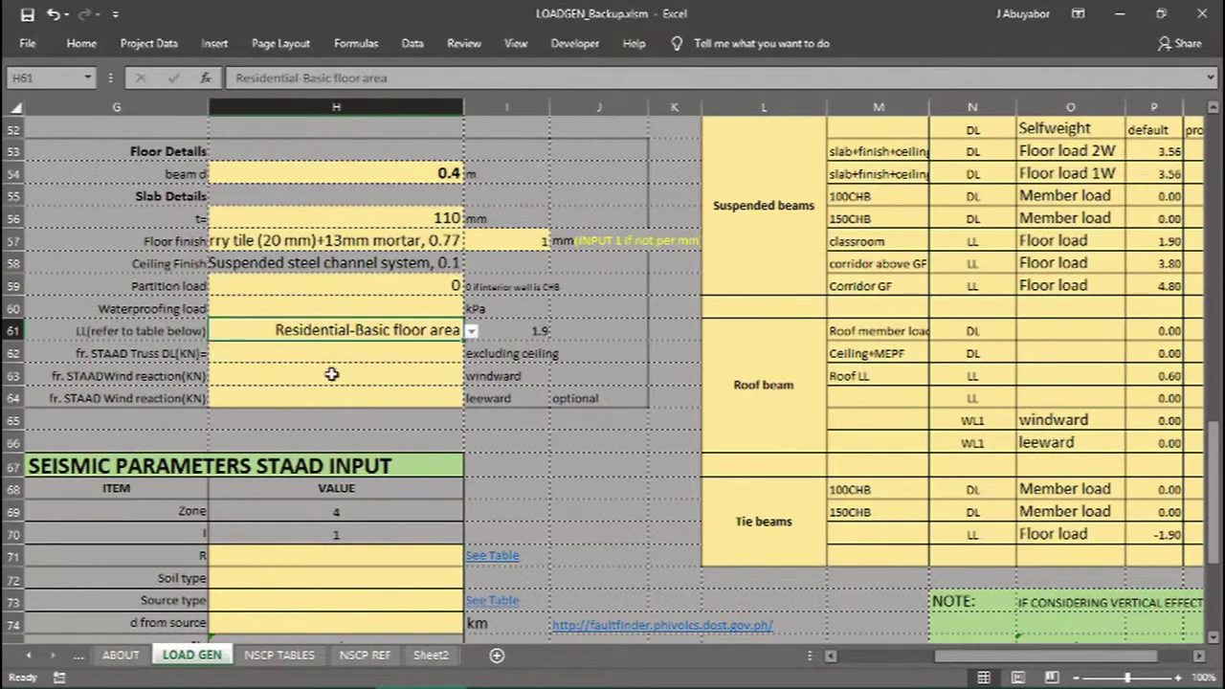
pyautogui.click(369, 346)
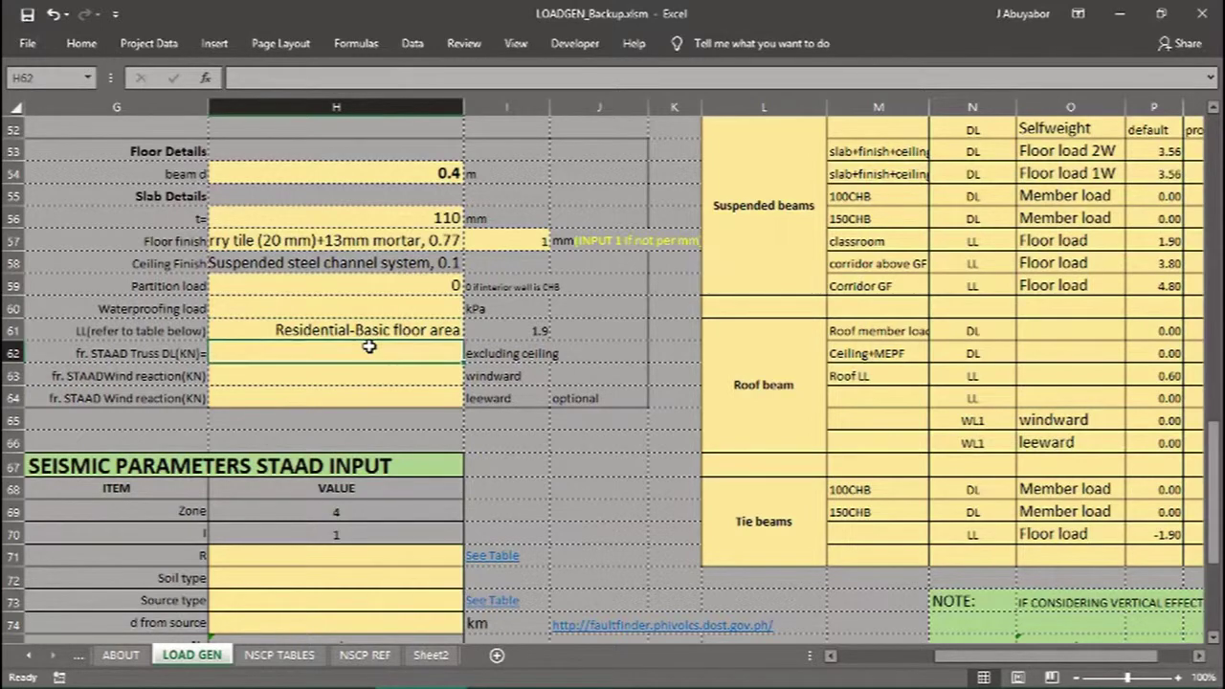
pyautogui.click(389, 377)
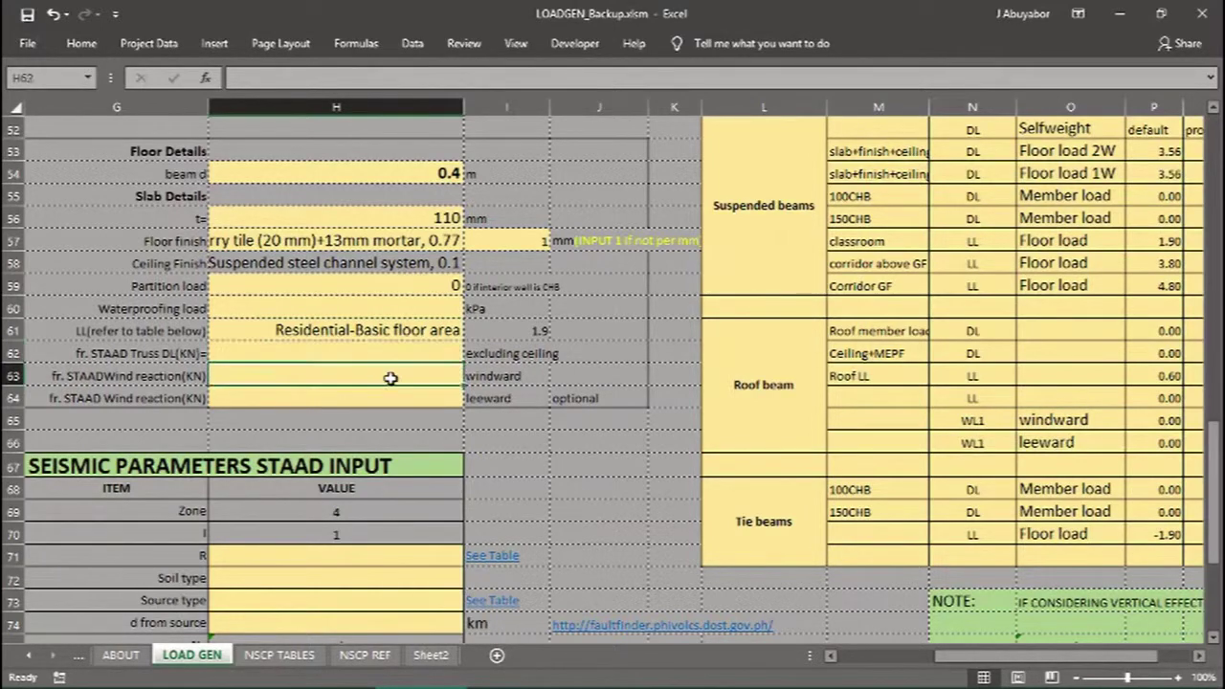
pyautogui.click(394, 399)
pyautogui.scroll(-3, 393, 399)
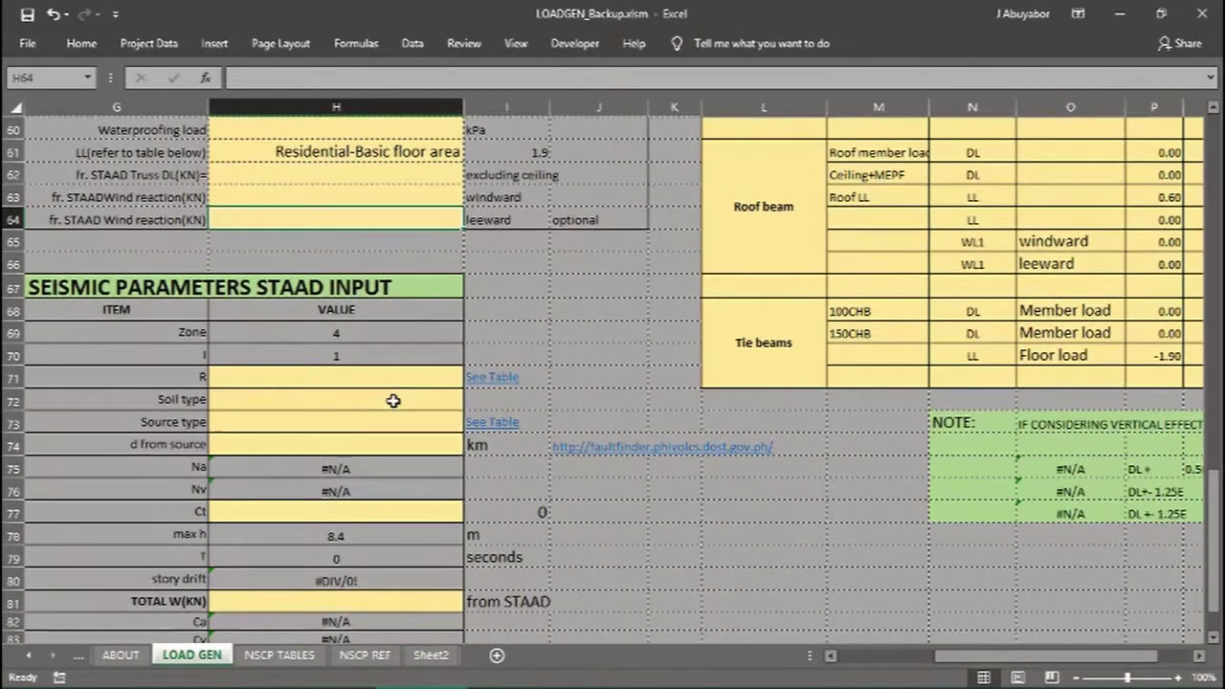
pyautogui.hotkey('ctrl', 'z')
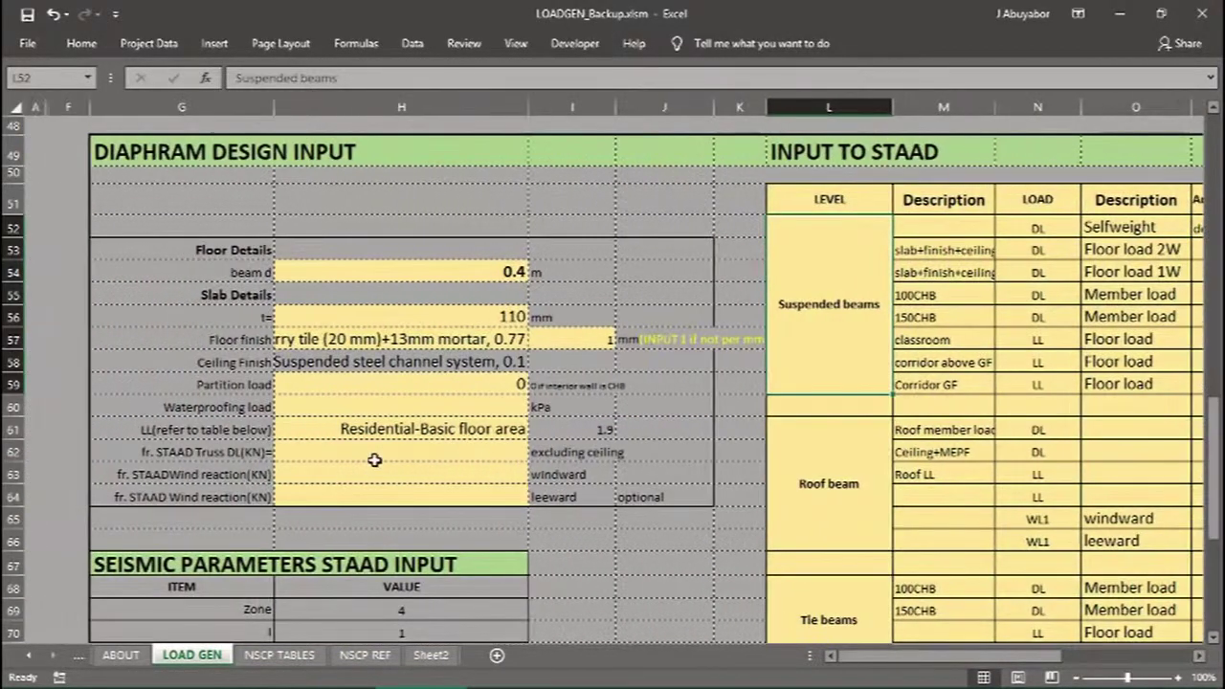
# - Consult the linked NSCP table of concrete earthquake-resisting systems for R and set R to 8.5 in the seismic parameters
pyautogui.scroll(-3, 373, 460)
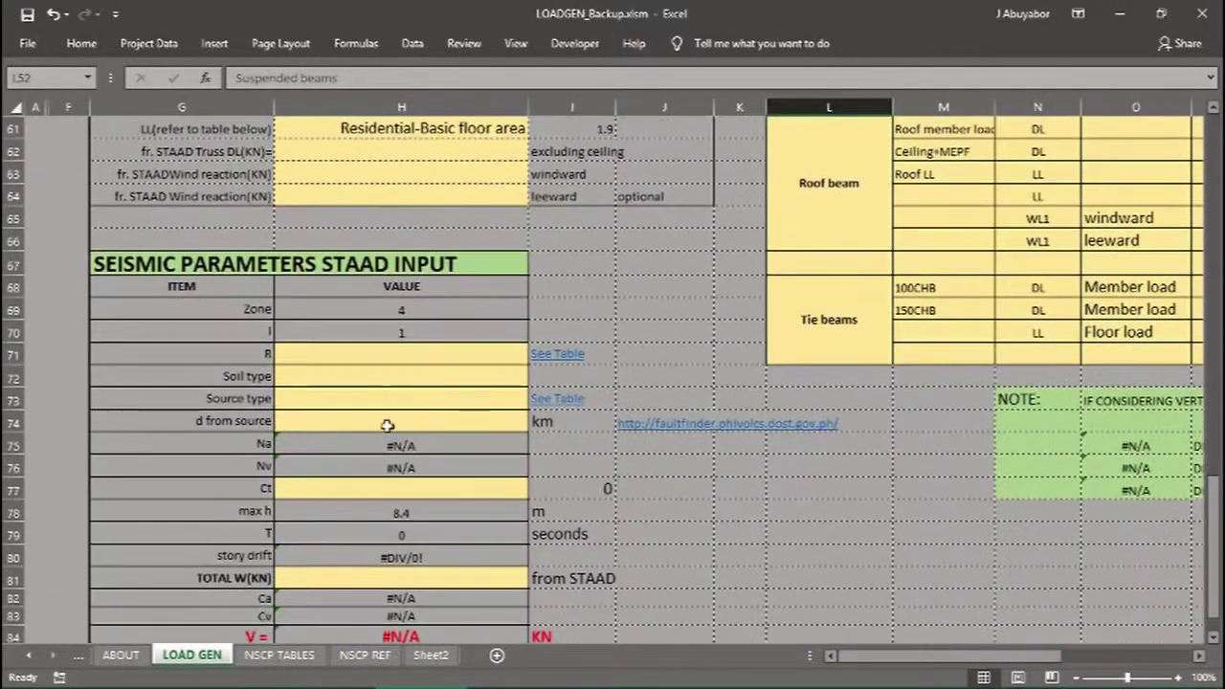
pyautogui.click(552, 352)
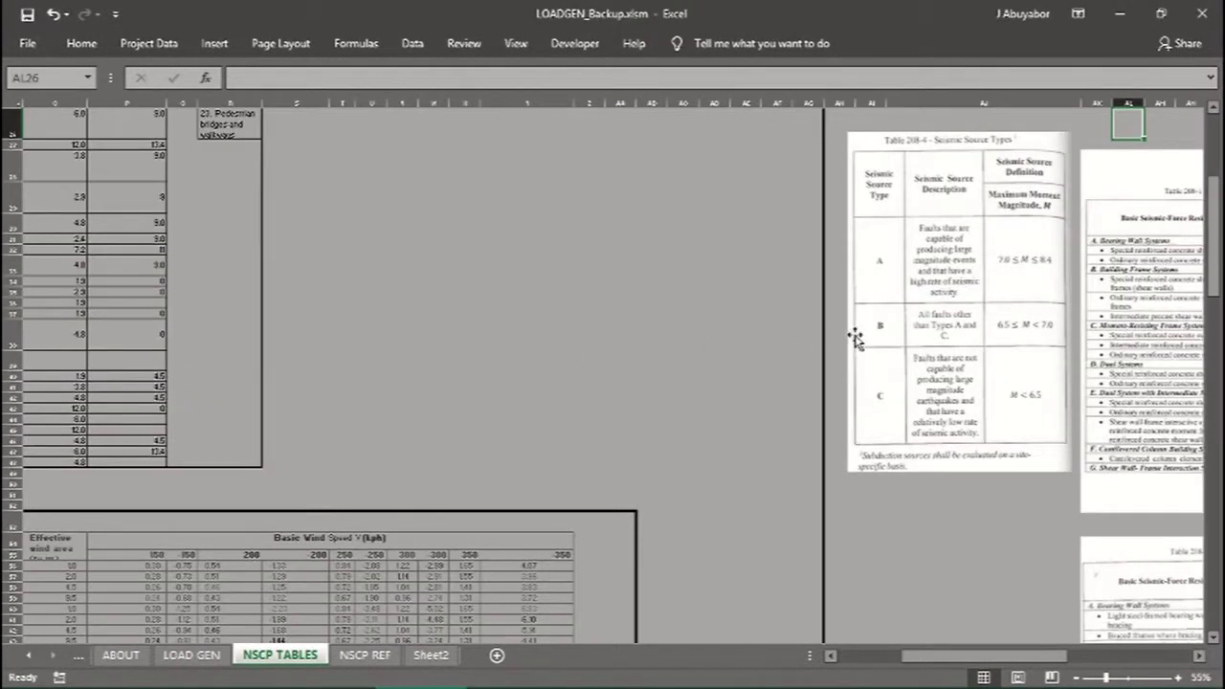
pyautogui.scroll(1, 855, 337)
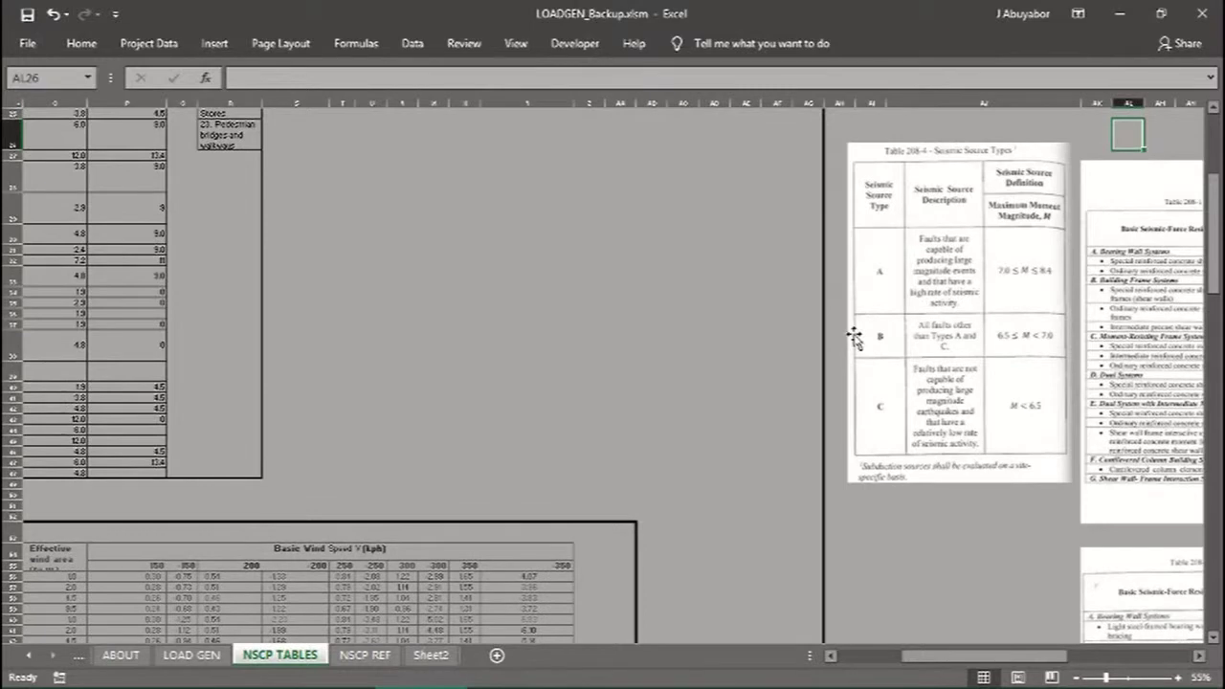
pyautogui.middleClick(854, 335)
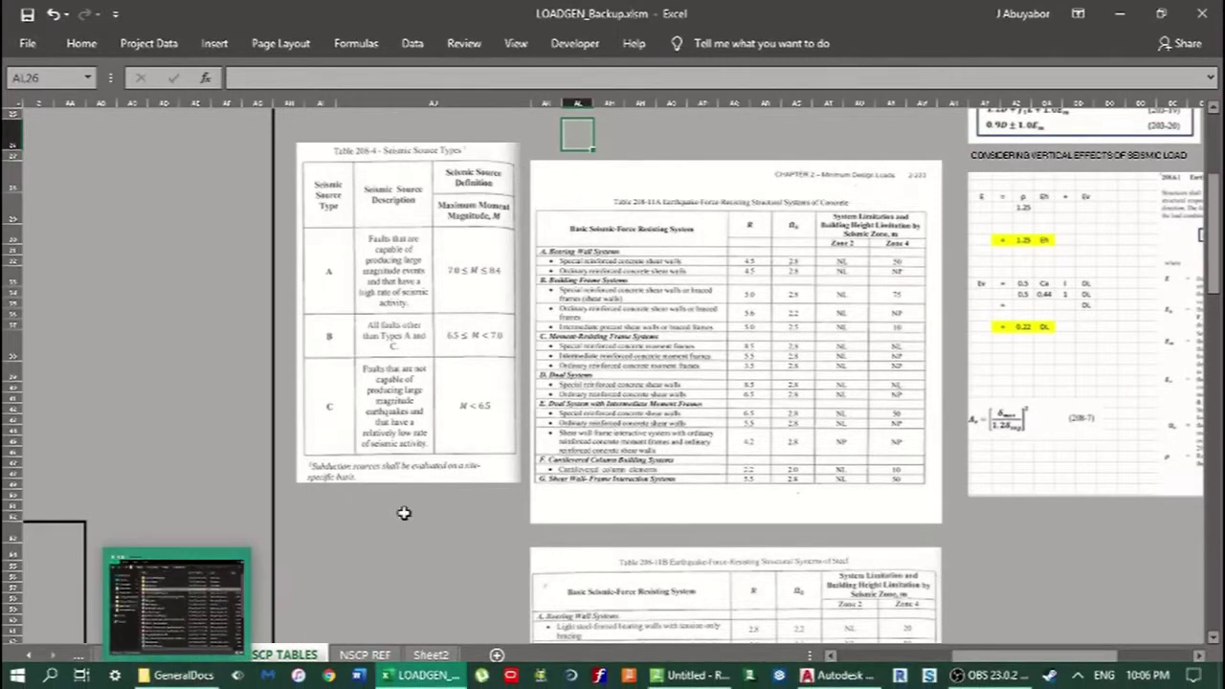
pyautogui.click(196, 654)
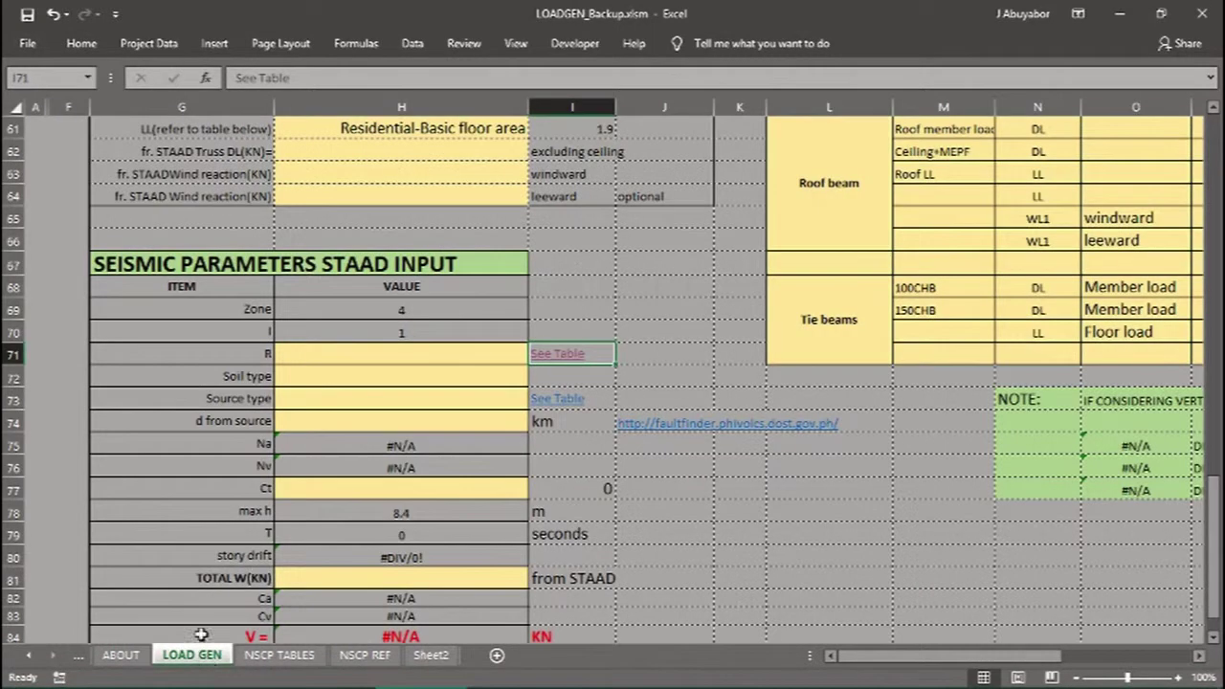
pyautogui.click(414, 359)
pyautogui.write('8')
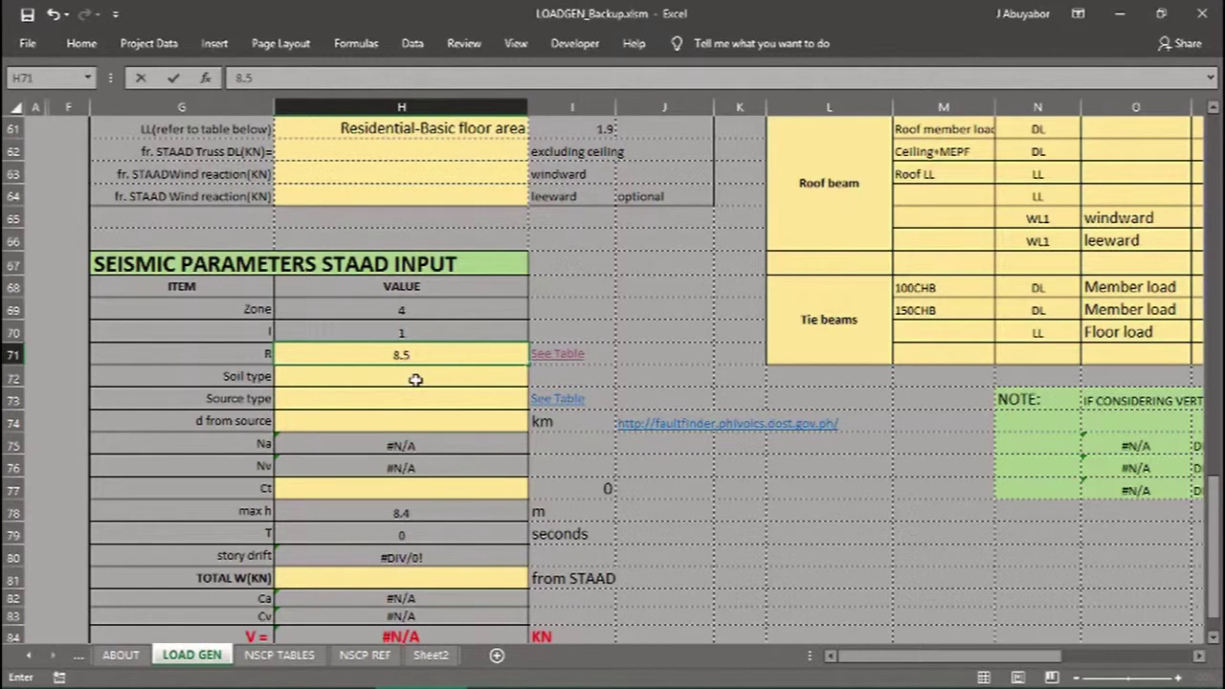
pyautogui.write('.5')
pyautogui.press('Return')
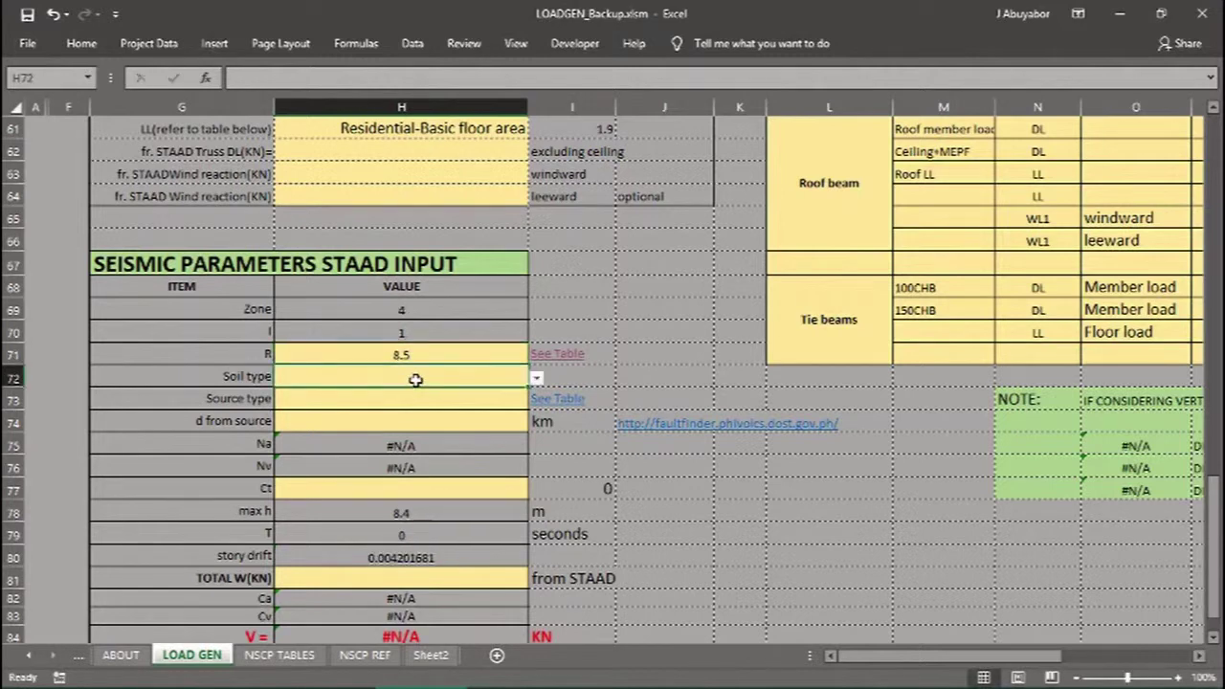
# - Set the soil type to Sd in the seismic parameters
pyautogui.click(539, 379)
pyautogui.click(522, 432)
pyautogui.click(517, 398)
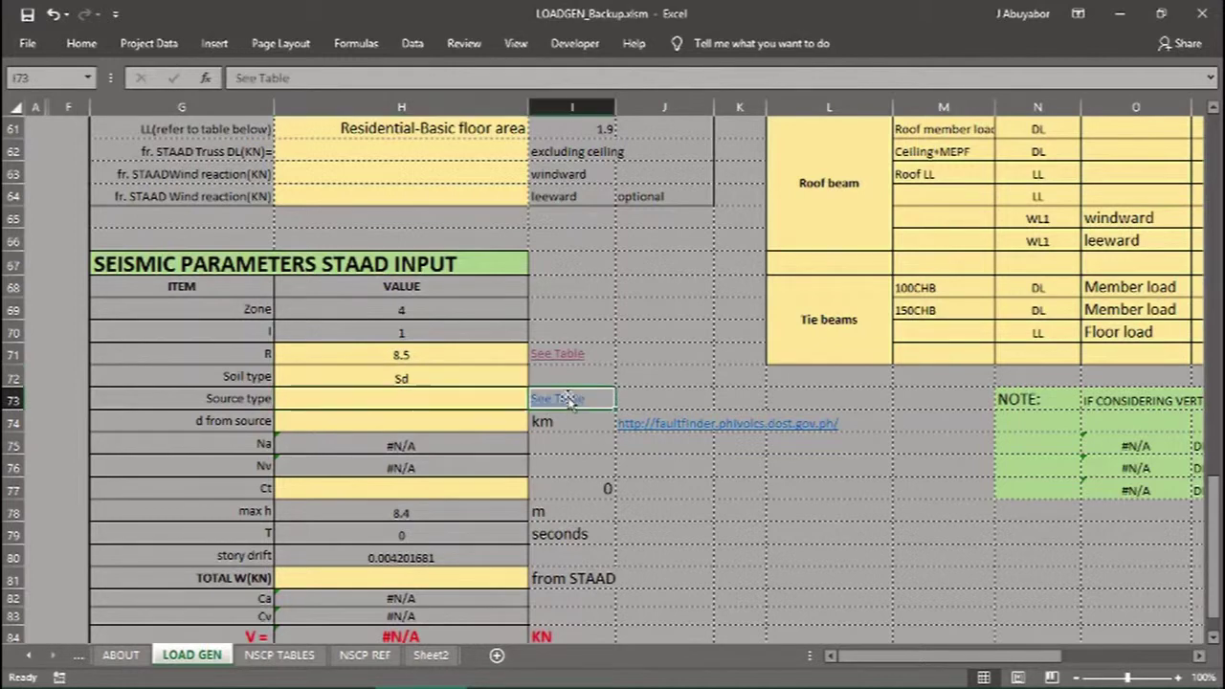
# - Consult the linked seismic source types table, return to the LOAD GEN sheet and open the choices for Source type
pyautogui.click(570, 399)
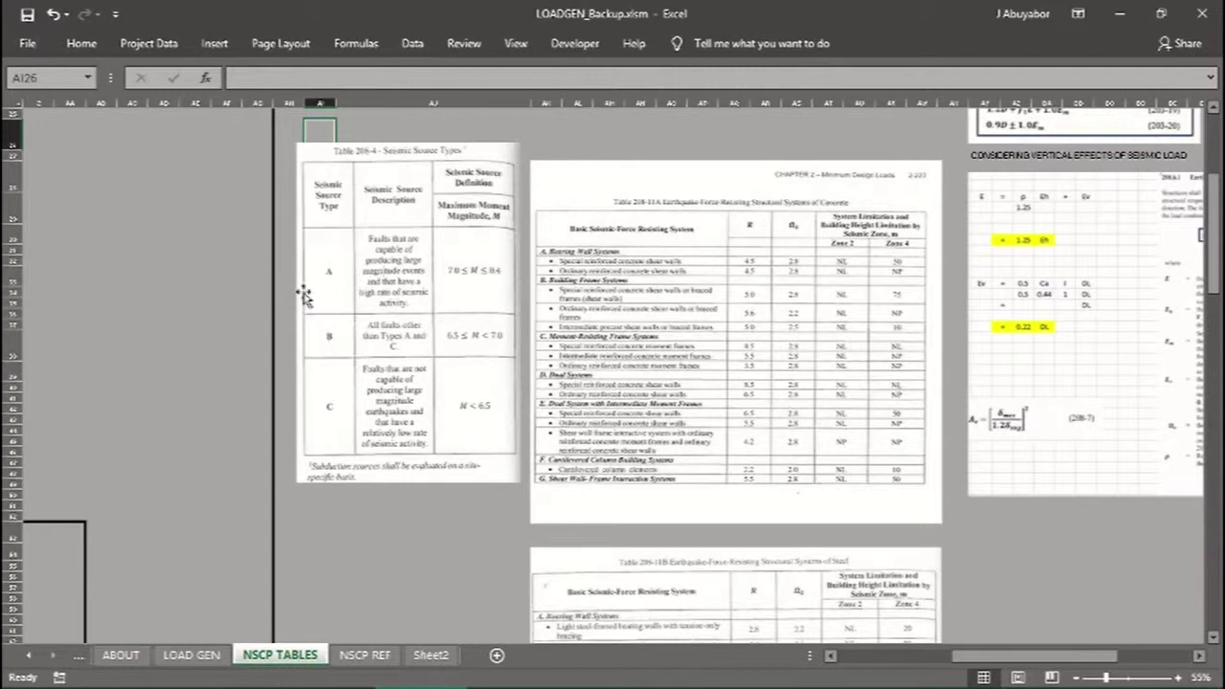
pyautogui.click(192, 654)
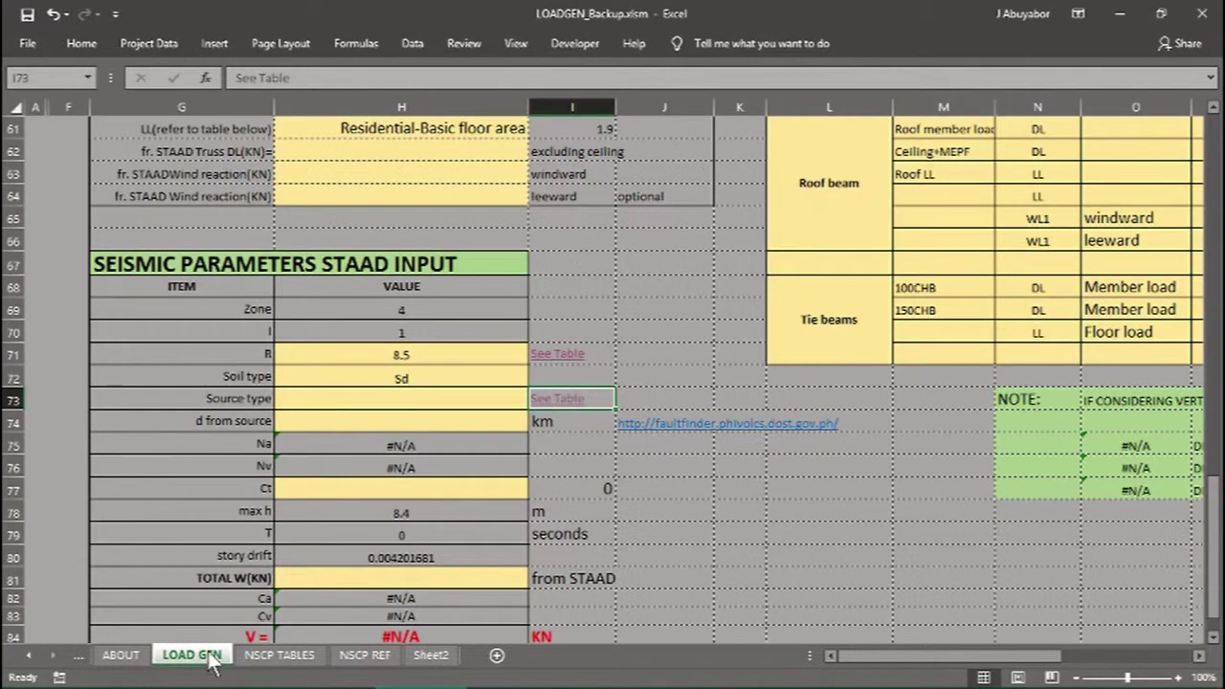
pyautogui.click(485, 400)
pyautogui.click(537, 401)
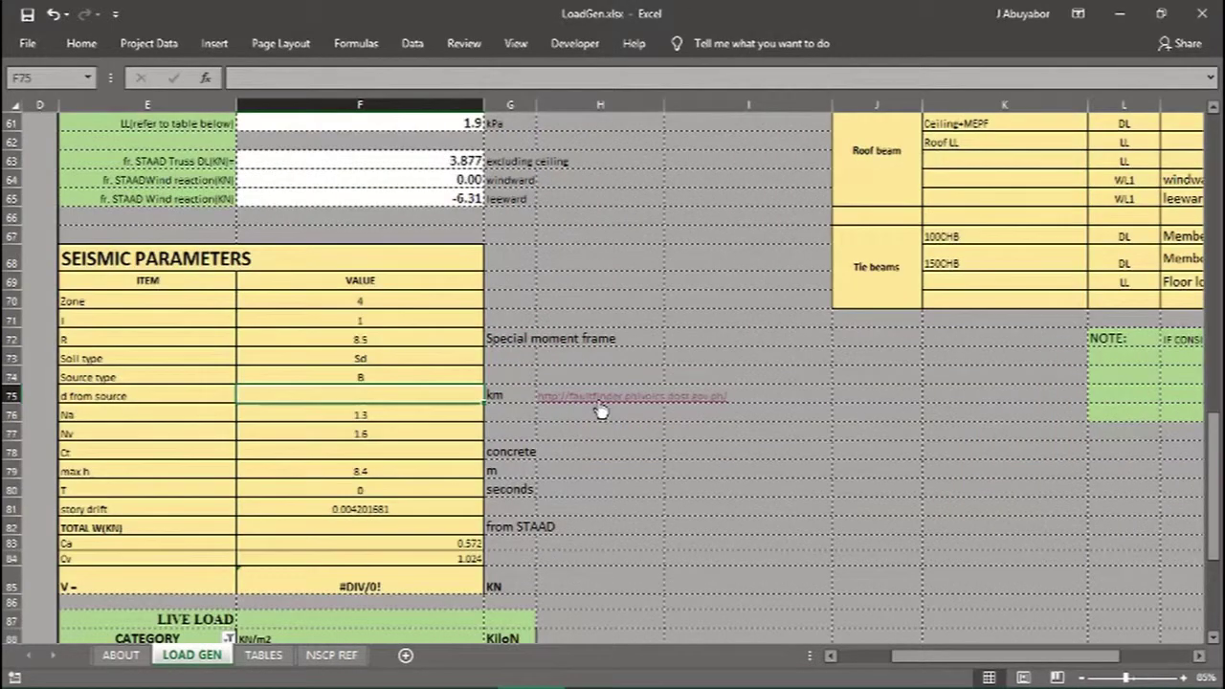
# - Open the linked PHIVOLCS FaultFinder website in the browser, choose Other Fault Systems and agree to the disclaimer
pyautogui.click(598, 397)
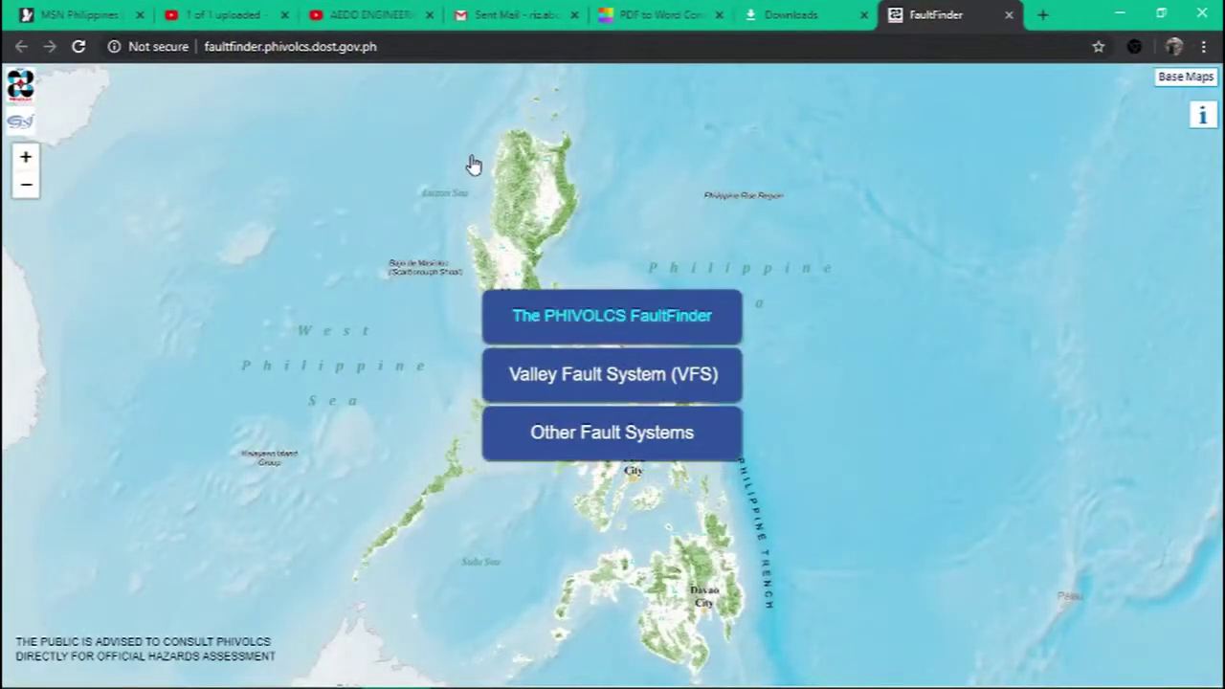
pyautogui.click(611, 437)
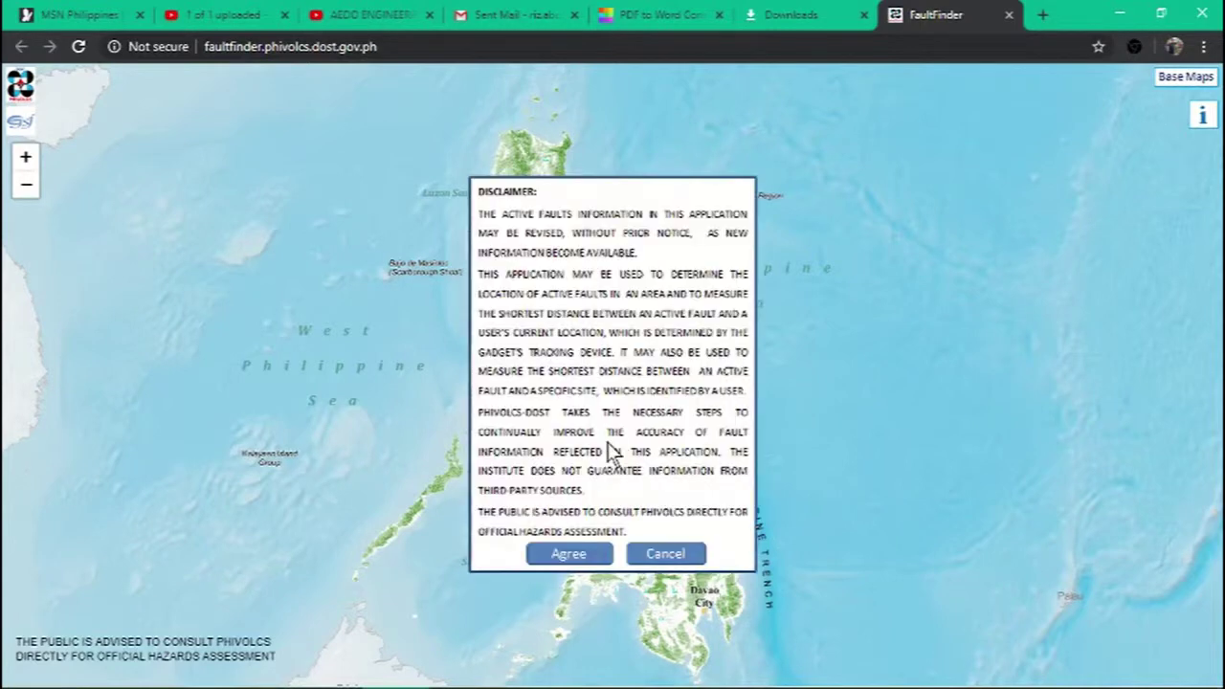
pyautogui.click(572, 555)
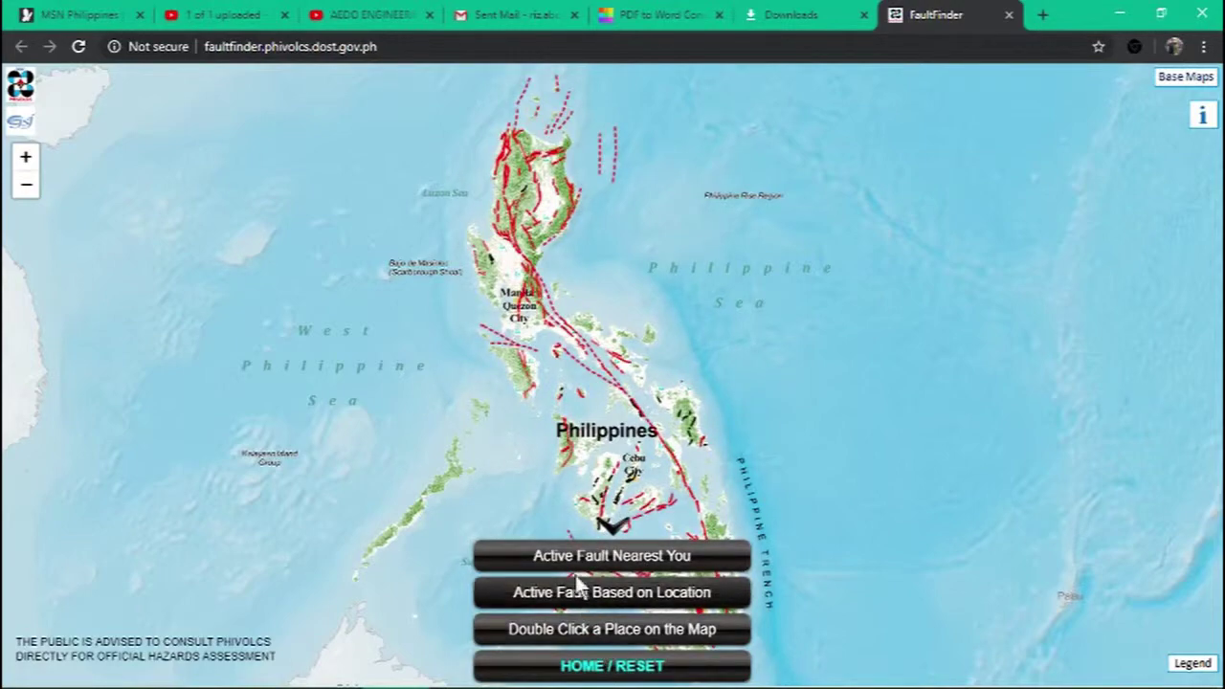
# - Look up the nearest active fault trace to Alaminos, Pangasinan, on the FaultFinder map and examine its distance
pyautogui.scroll(3, 471, 229)
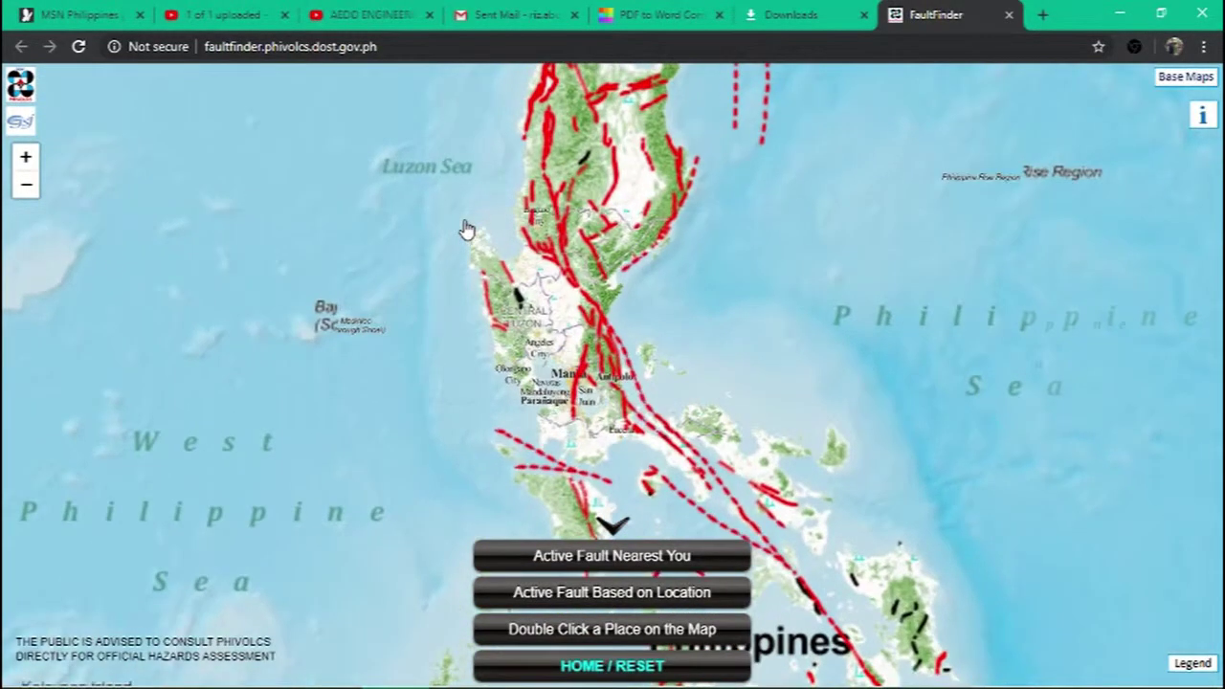
pyautogui.scroll(2, 483, 249)
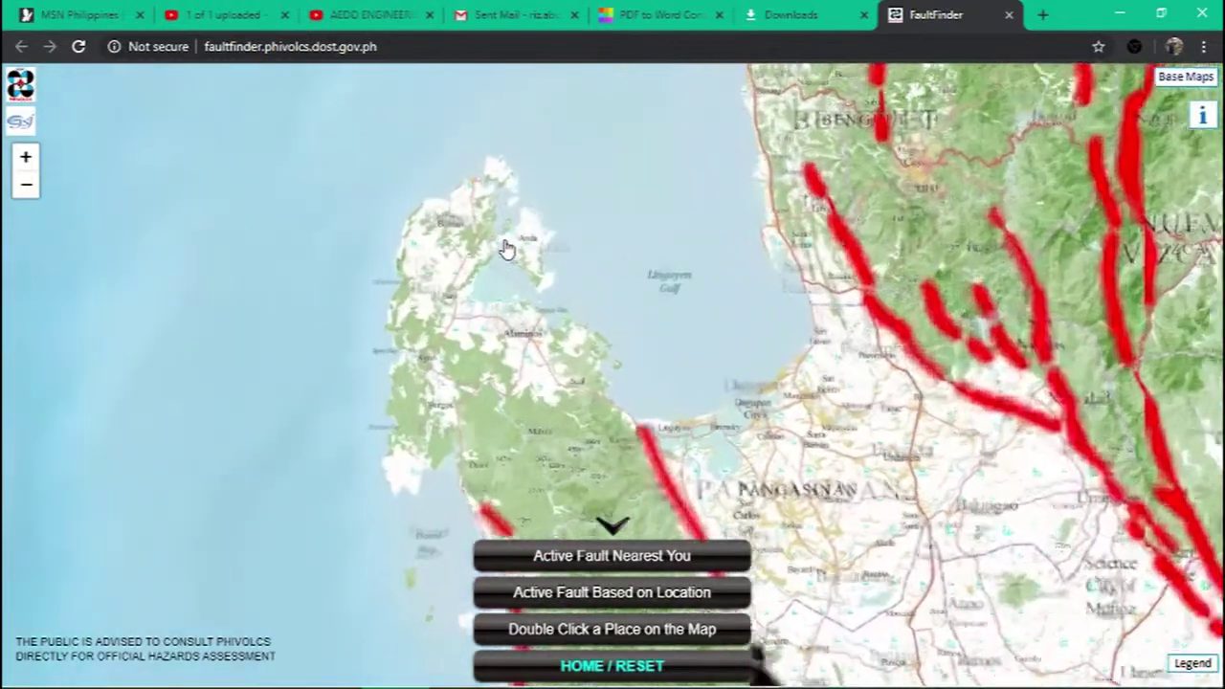
pyautogui.scroll(2, 550, 361)
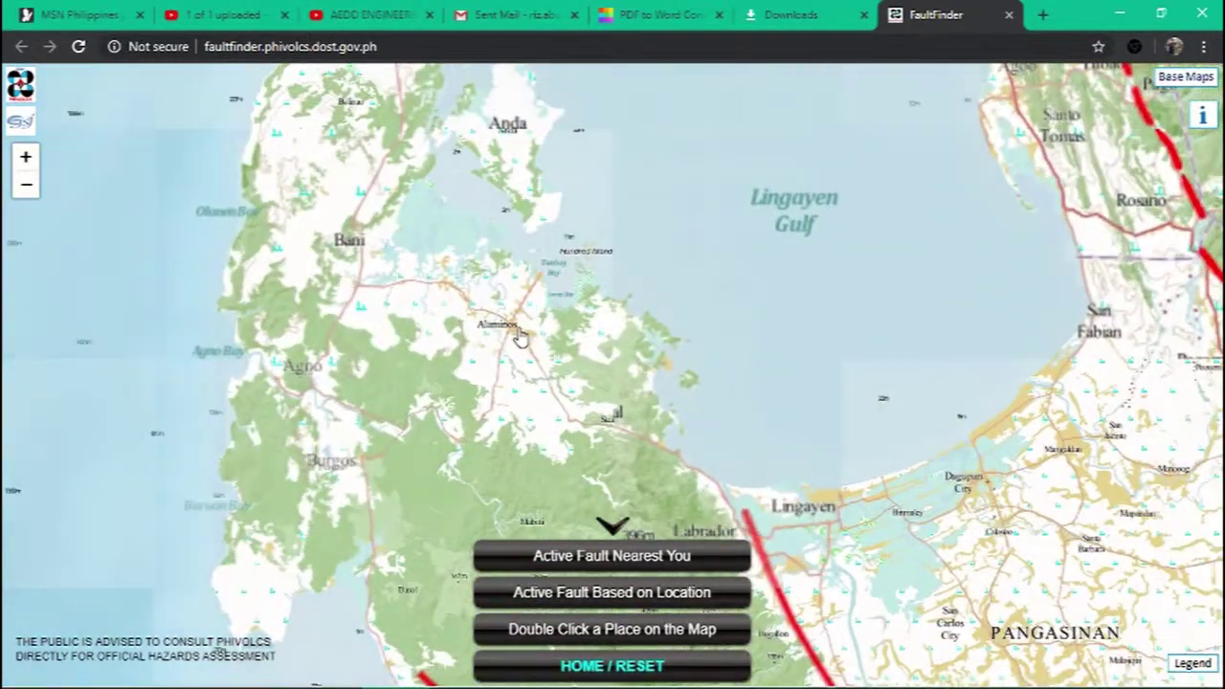
pyautogui.doubleClick(514, 335)
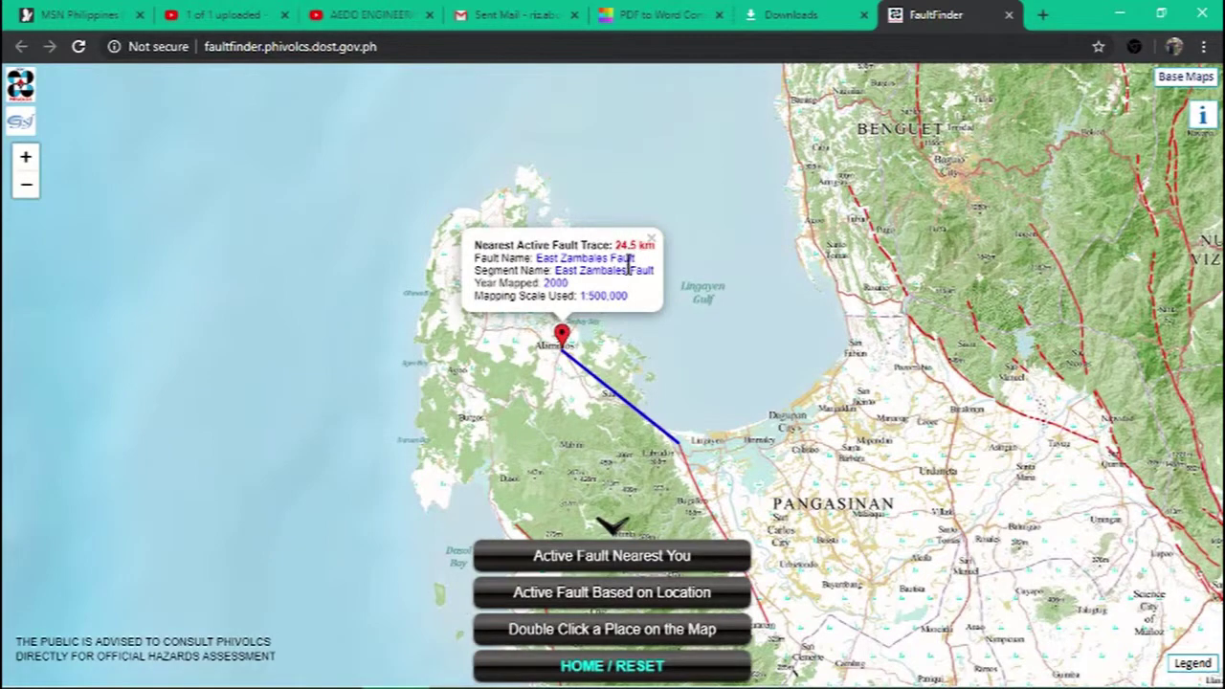
pyautogui.scroll(1, 593, 318)
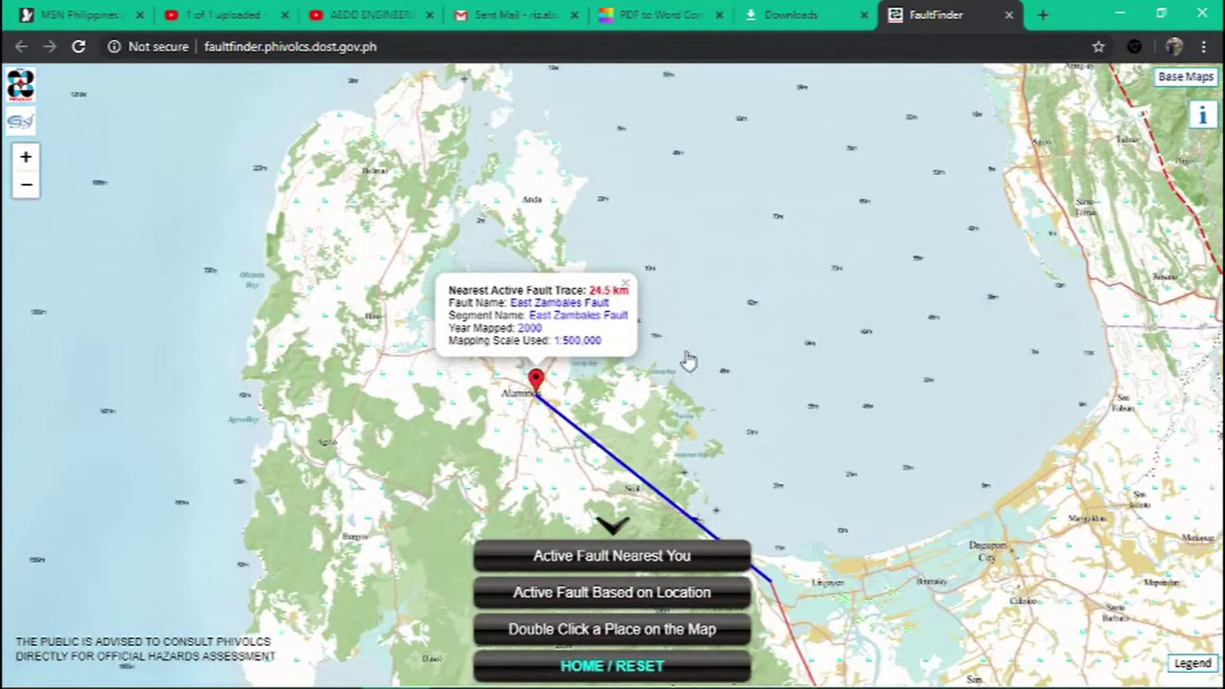
pyautogui.scroll(-1, 711, 376)
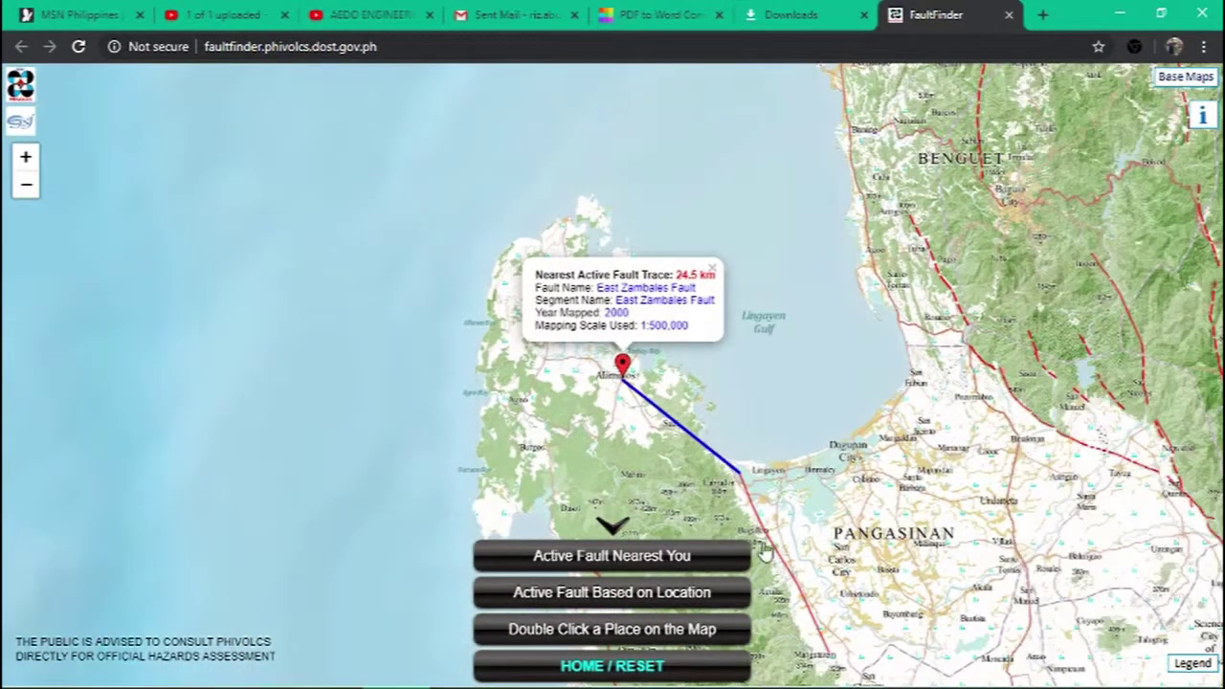
pyautogui.scroll(1, 763, 548)
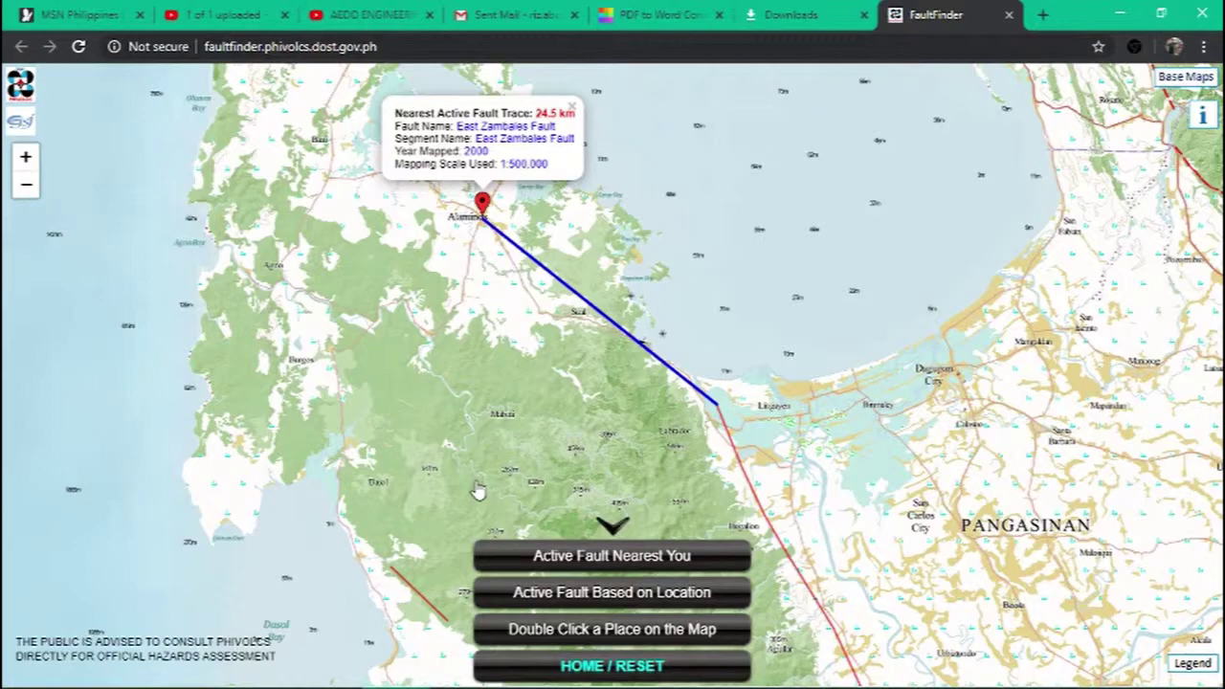
# - Return to the LoadGen workbook in Excel and set d from source to 24.5 km in the seismic parameters
pyautogui.click(1119, 15)
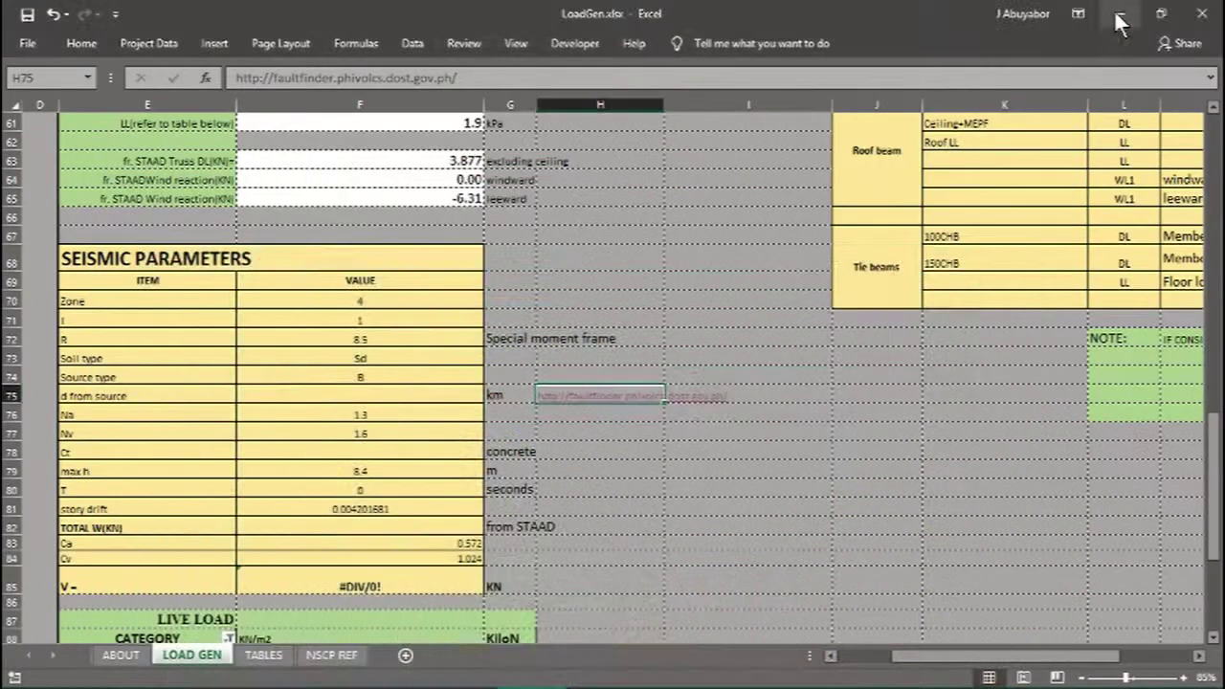
pyautogui.click(402, 400)
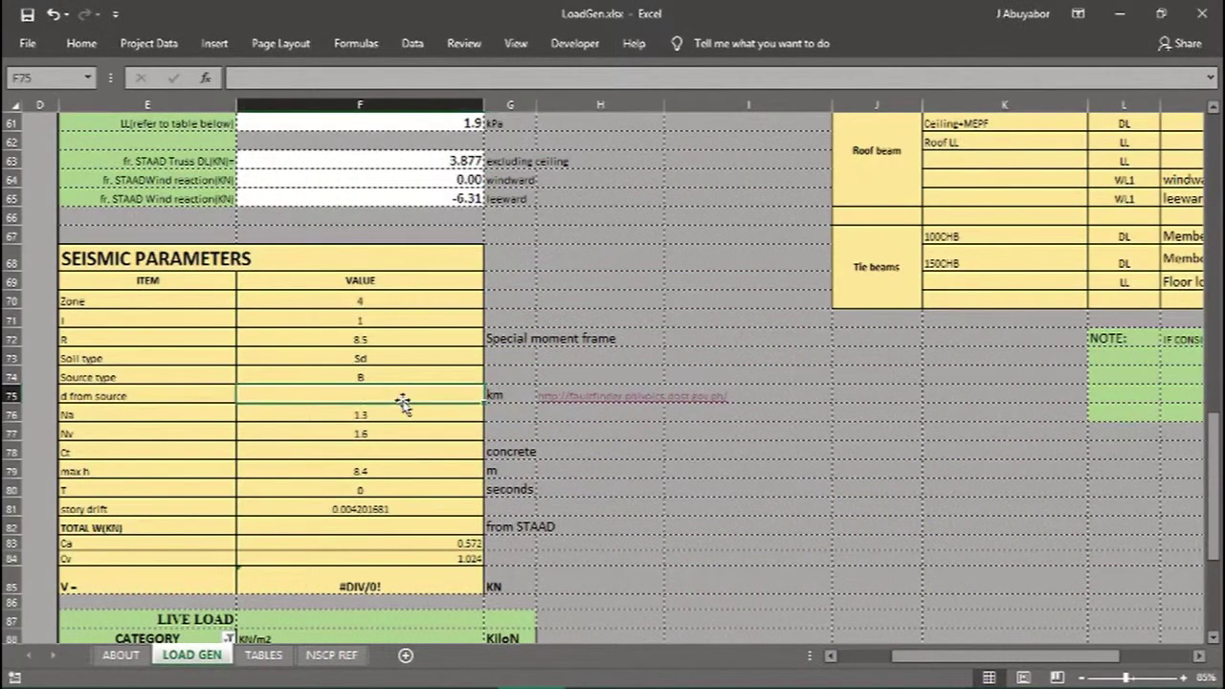
pyautogui.write('24')
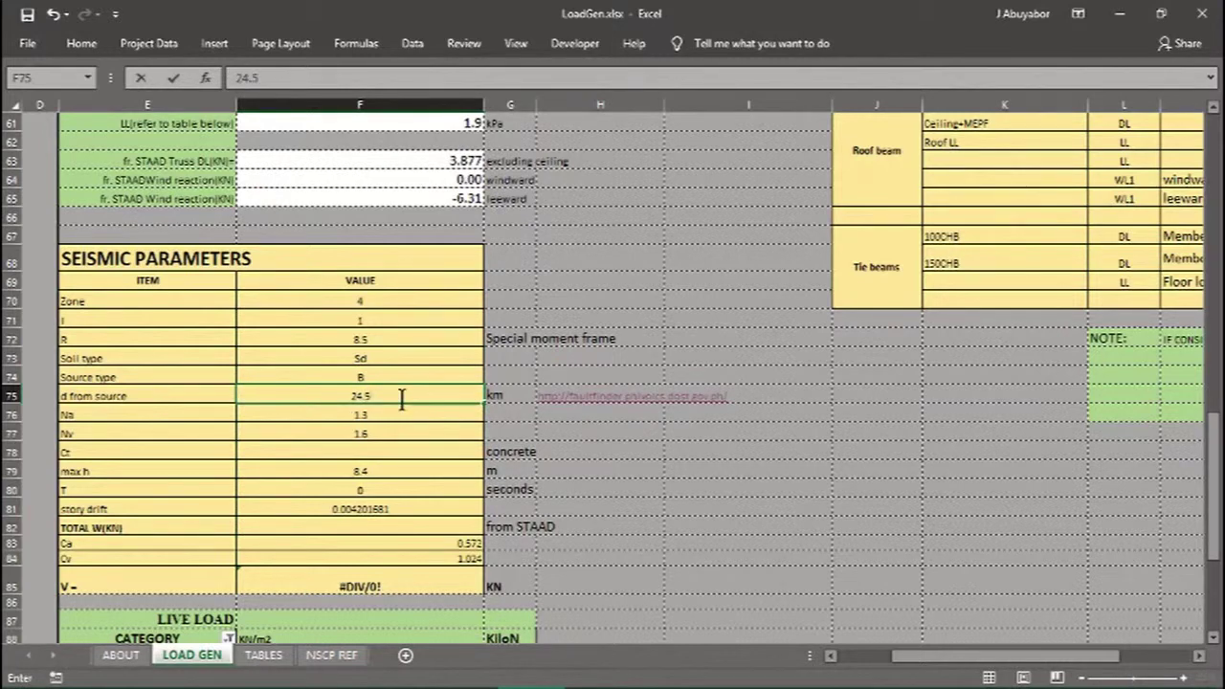
pyautogui.write('.5')
pyautogui.press('Return')
# - Set Ct to 0.0731 for concrete in the seismic parameters
pyautogui.press('Return')
pyautogui.press('Return')
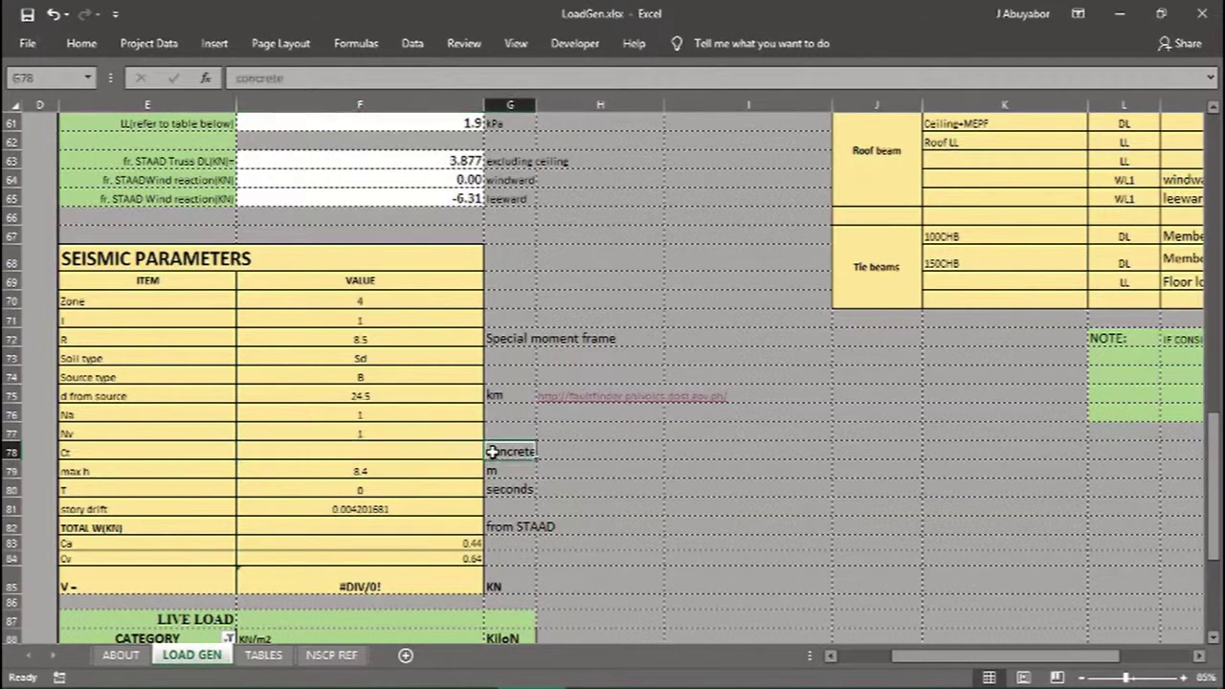
pyautogui.write('0.0')
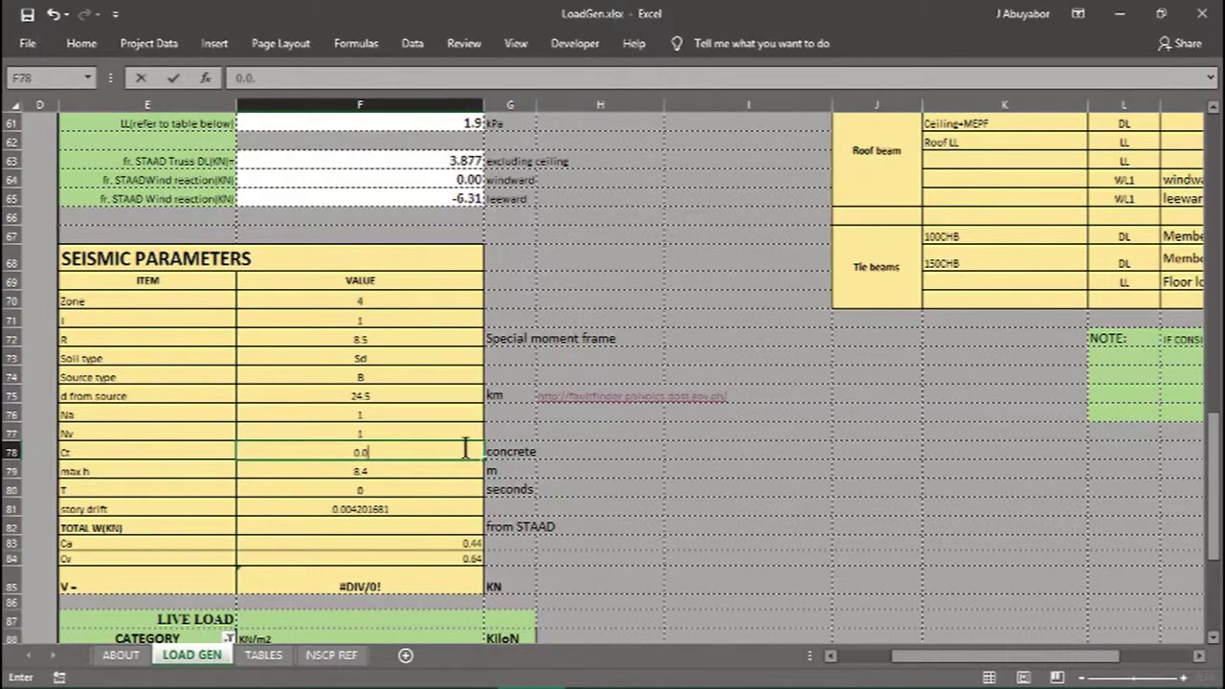
pyautogui.write('731')
pyautogui.press('Return')
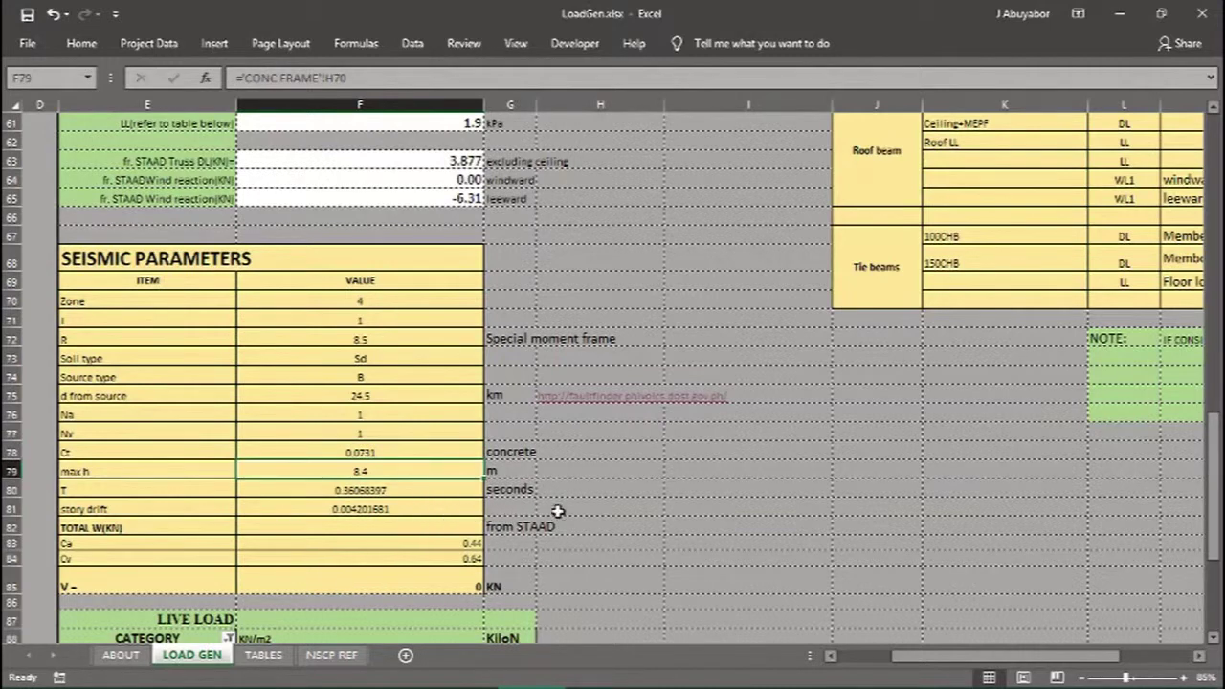
pyautogui.click(624, 508)
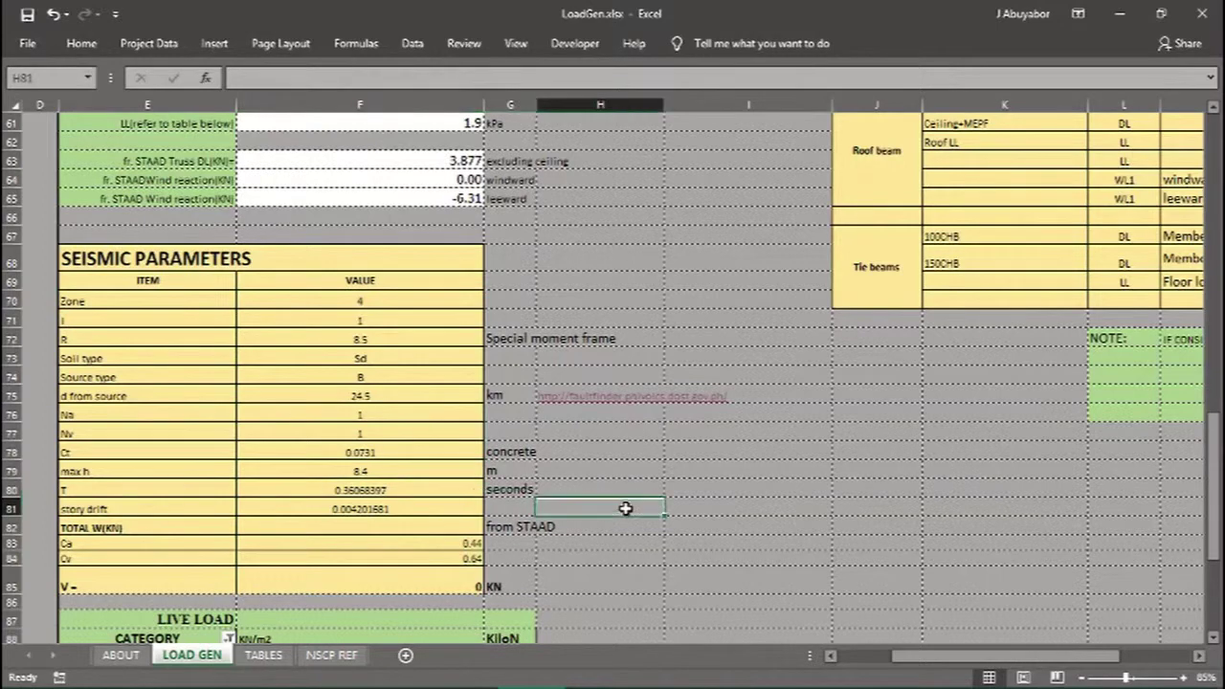
pyautogui.scroll(-2, 624, 508)
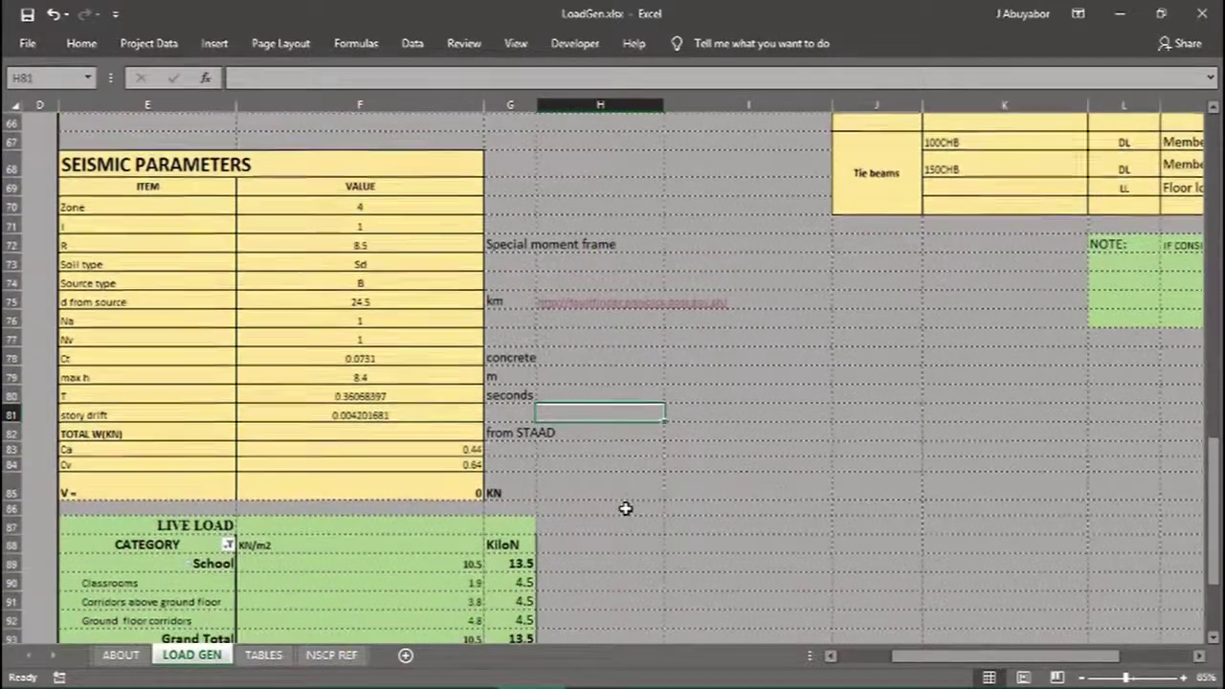